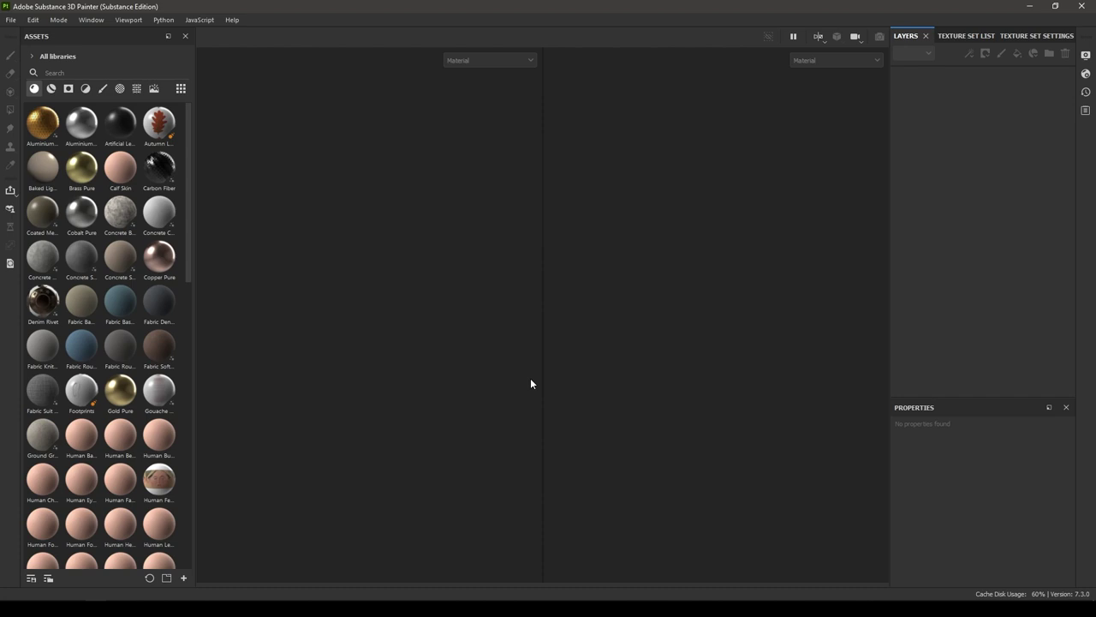
Step: Create a new project from KnifeFBX.fbx with a document resolution of 2048 and the OpenGL normal map format
key(ctrl+n)
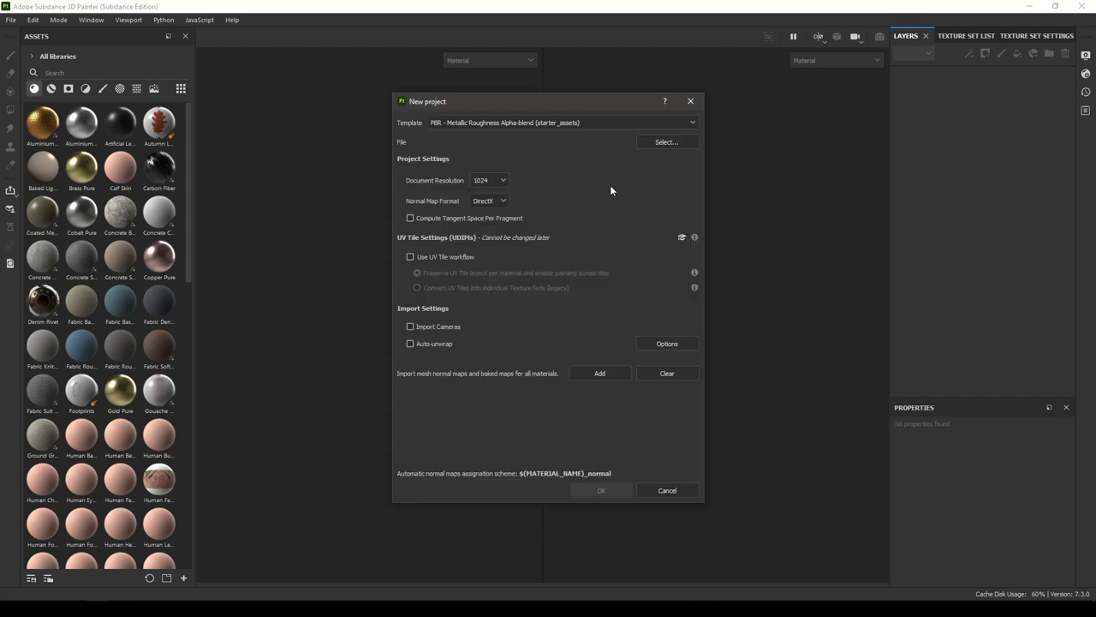
click(669, 145)
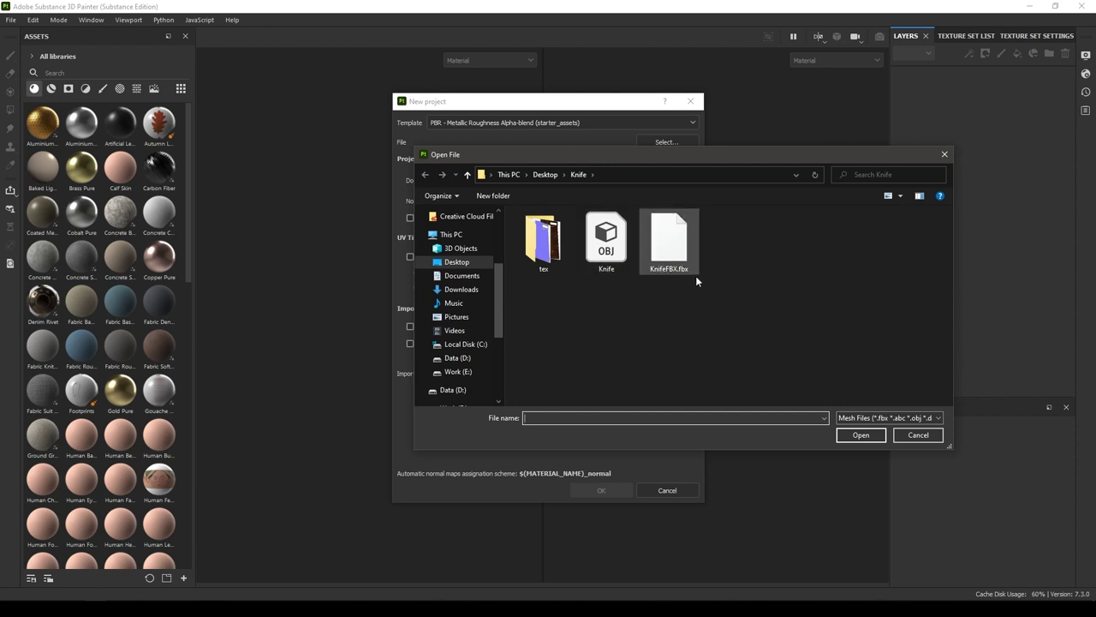
double_click(667, 261)
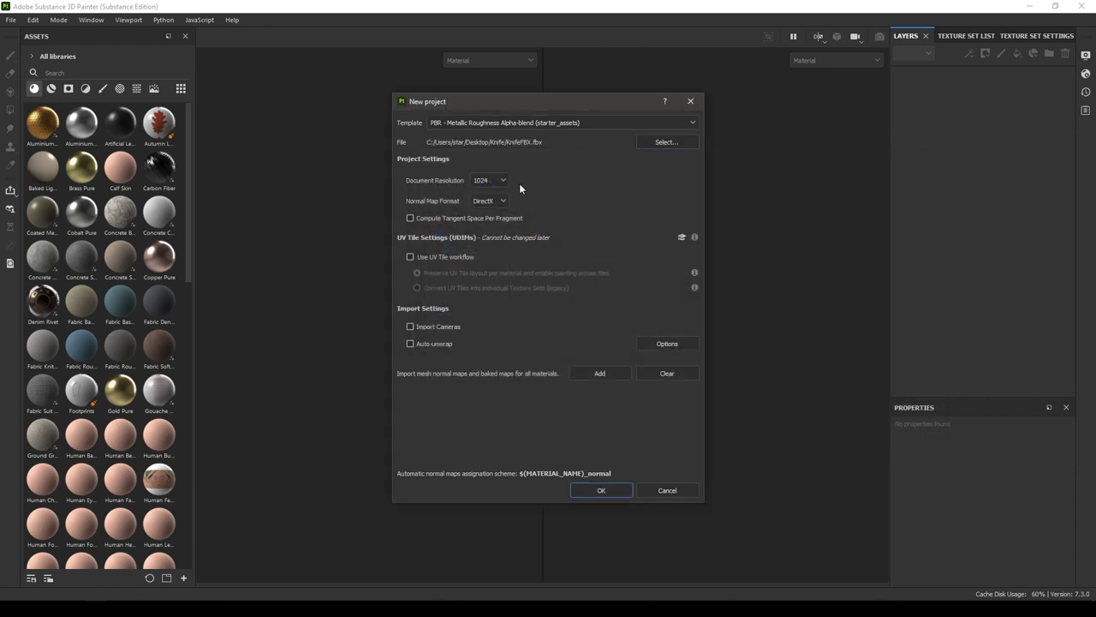
click(493, 180)
click(497, 237)
click(500, 202)
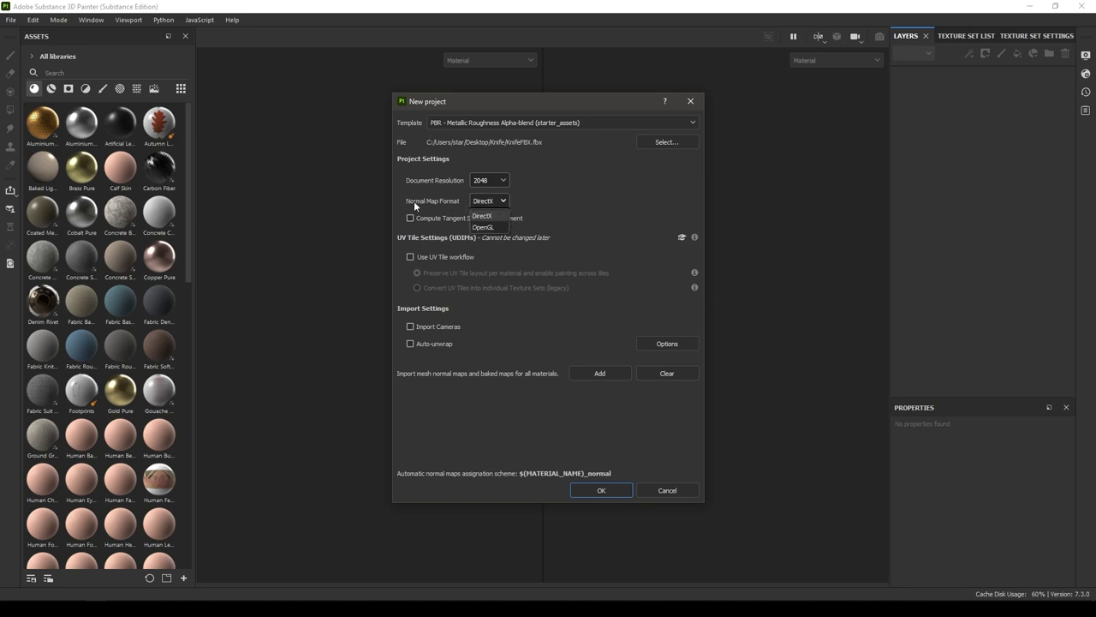
click(485, 227)
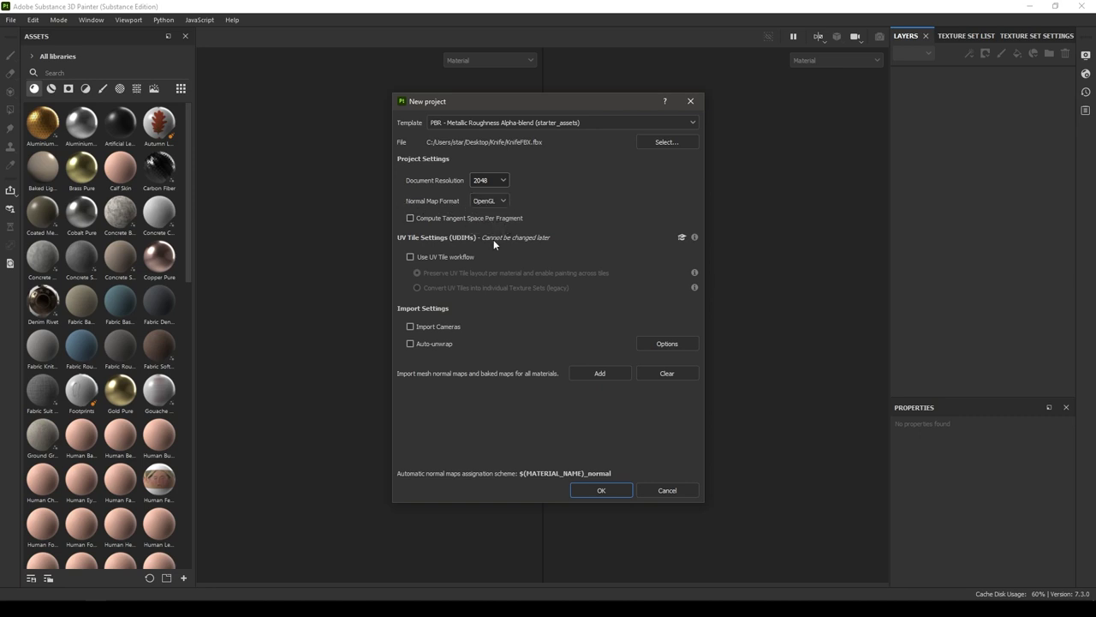
click(602, 490)
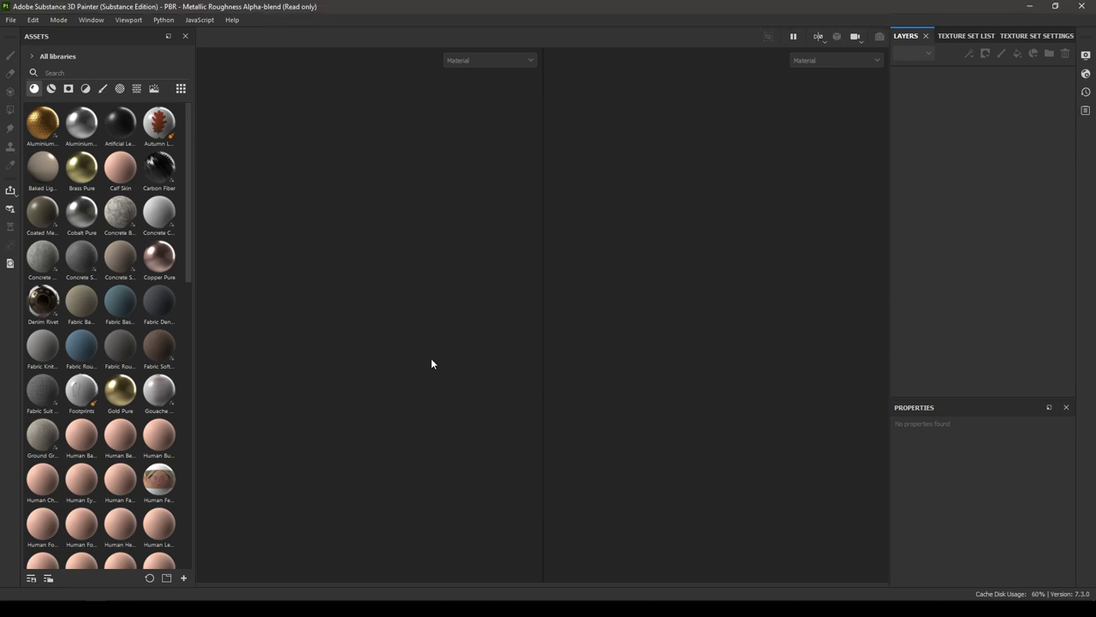
Step: Open the mesh map baking settings for the knife and set the output size to 2048
scroll(444, 400, down, 3)
mouse_move(444, 400)
alt+mouse_down()
mouse_move(406, 386)
mouse_move(472, 387)
mouse_move(441, 375)
alt+mouse_up()
alt+right_drag(441, 374, 443, 399)
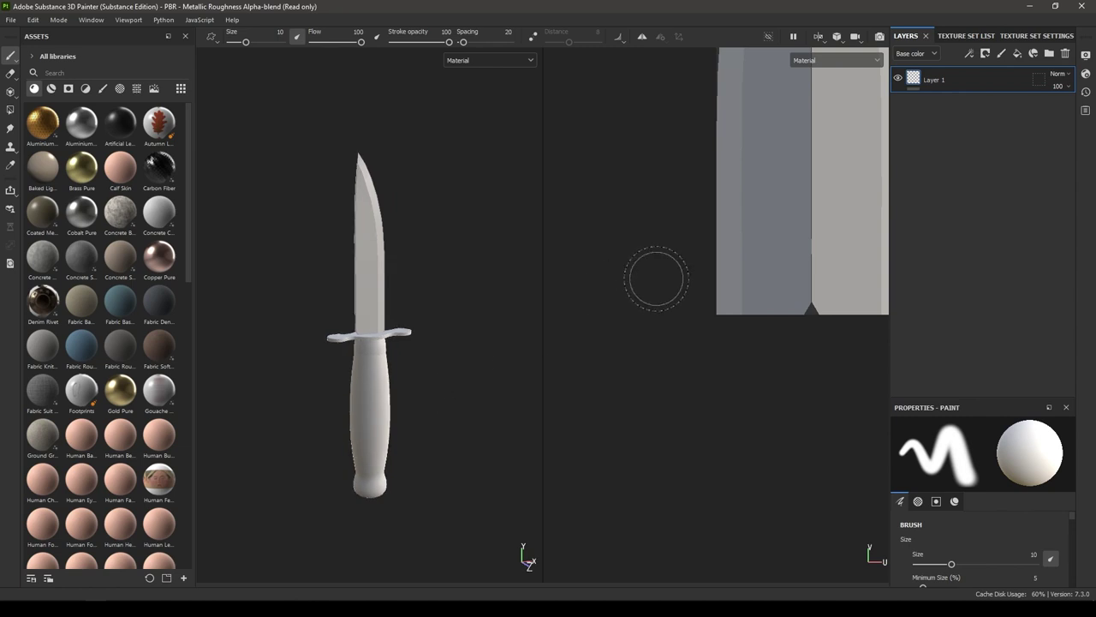
scroll(600, 380, down, 4)
scroll(637, 272, down, 1)
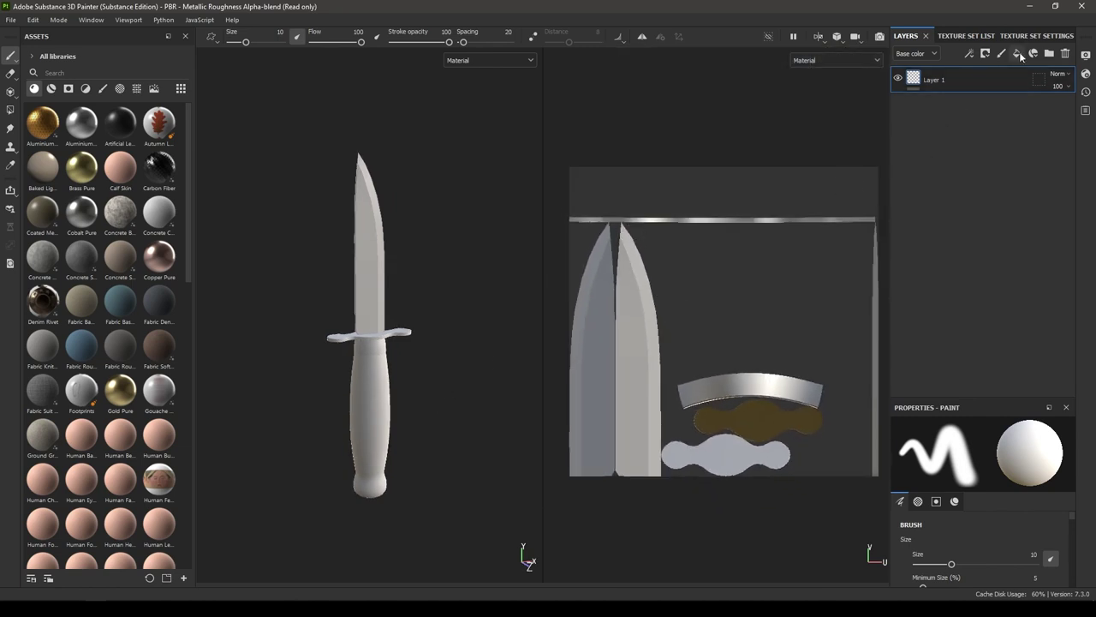
click(1028, 36)
scroll(1028, 214, down, 5)
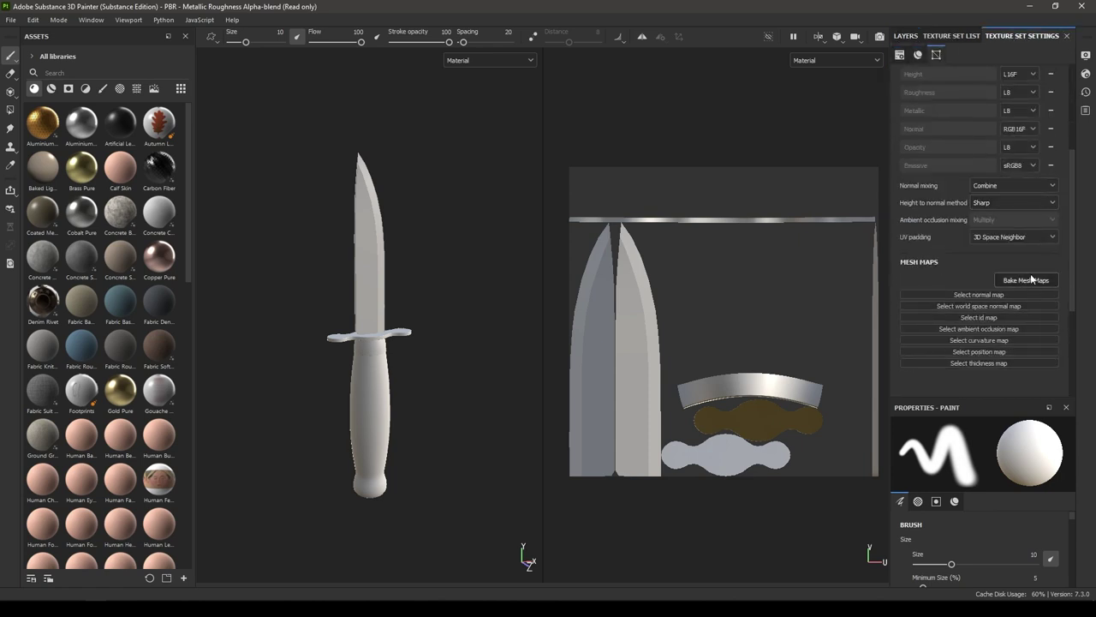
click(1031, 278)
click(561, 146)
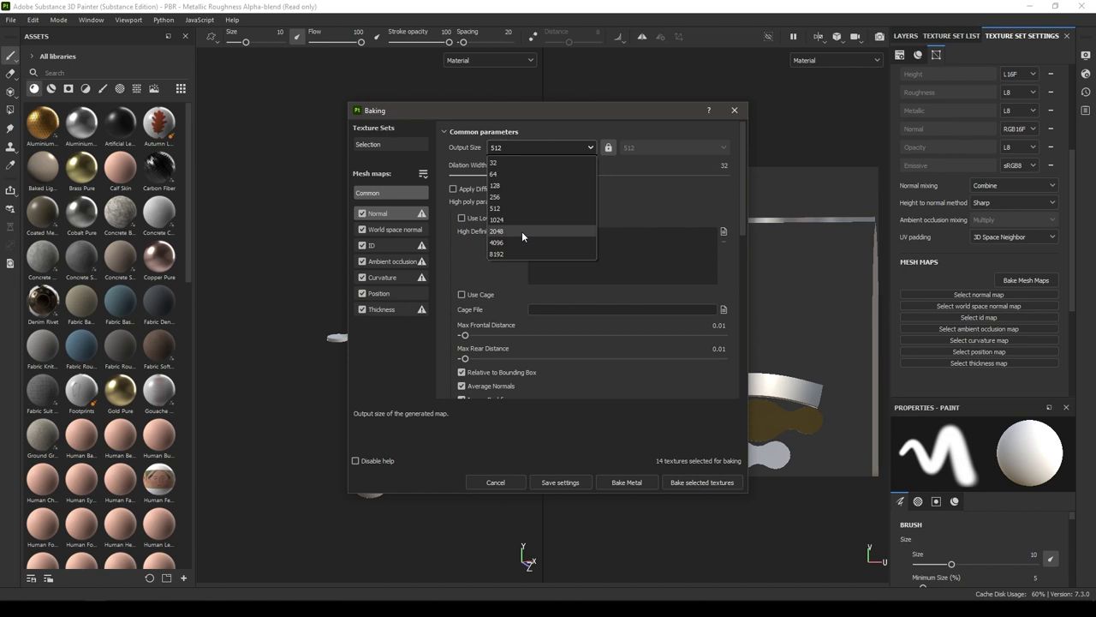
click(522, 231)
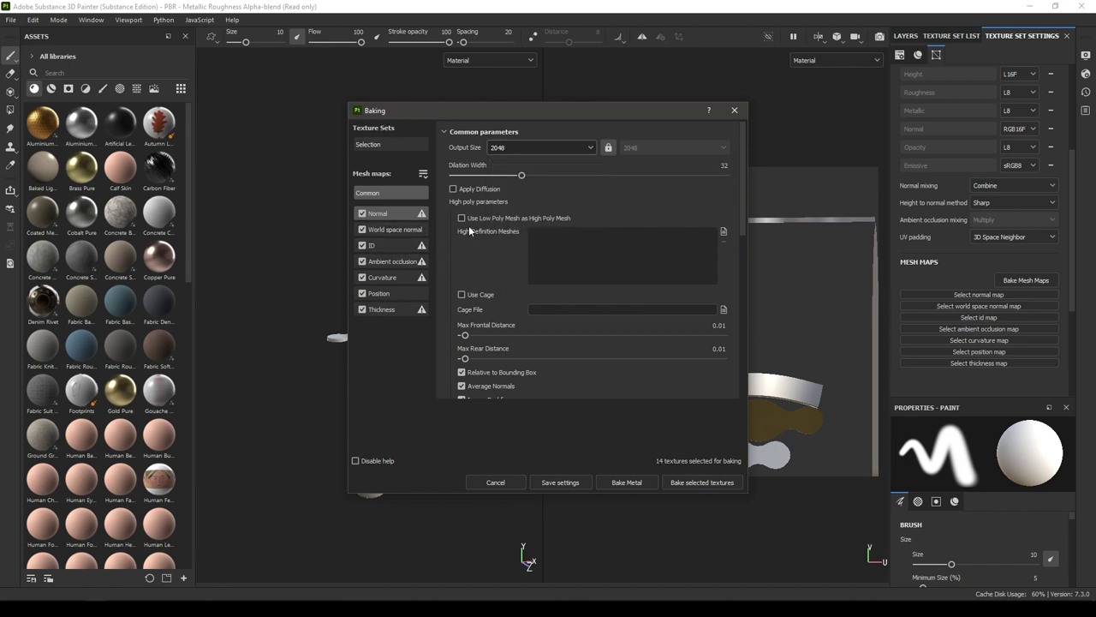
Step: Enable Apply Diffusion and Use Low Poly Mesh as High Poly Mesh, and set antialiasing to Subsampling 2x2
click(516, 218)
scroll(590, 316, down, 3)
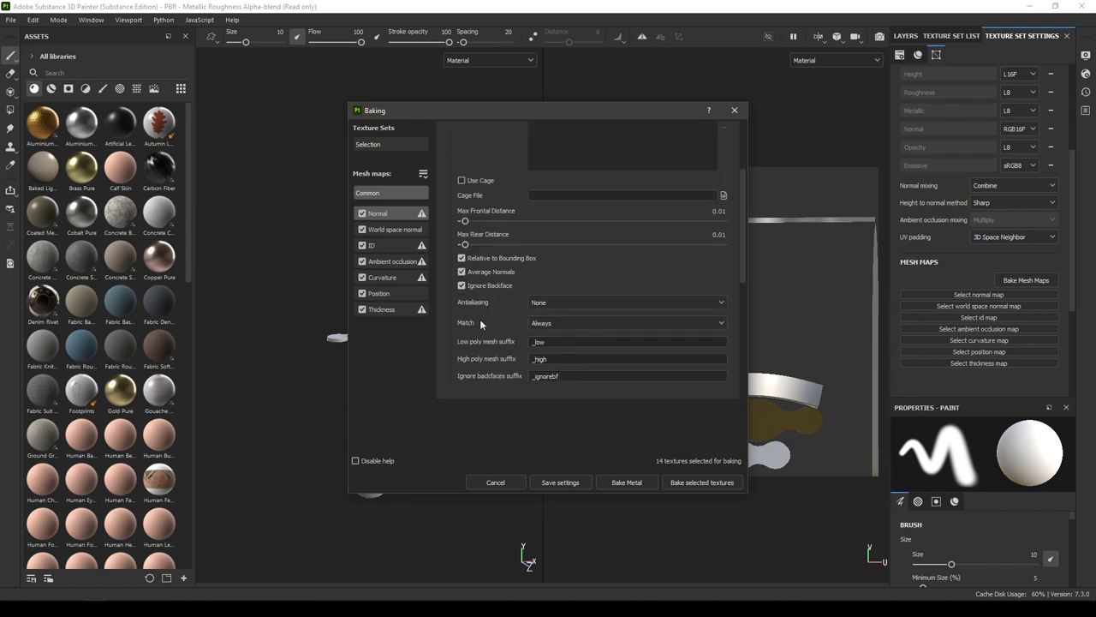
click(550, 304)
click(588, 325)
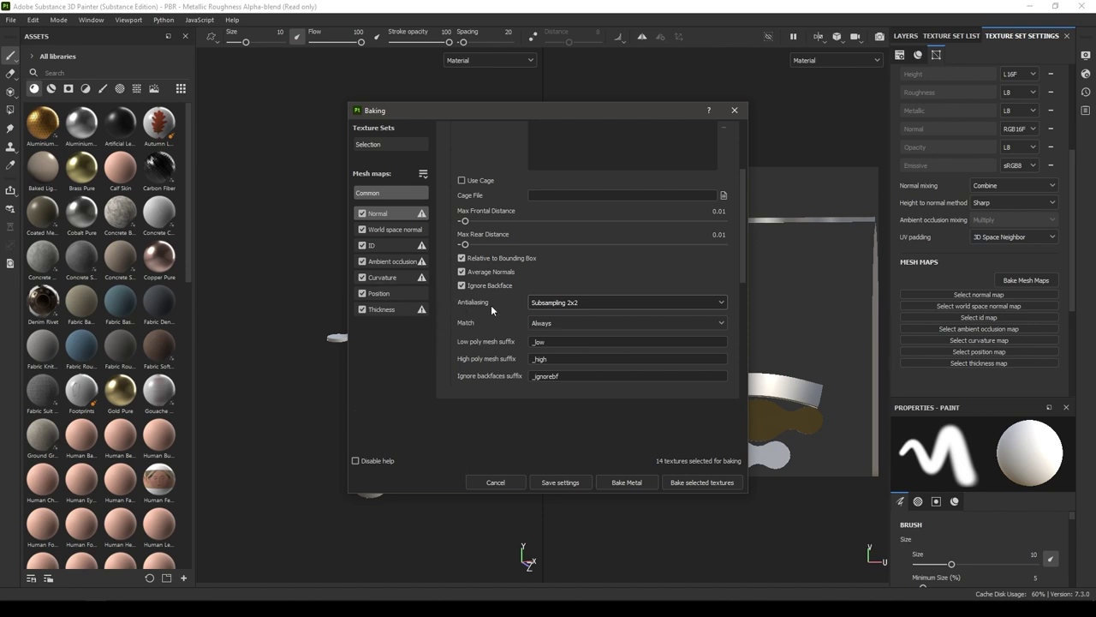
Step: Set the ambient occlusion baker's Secondary Rays to 128 and apply it to all texture sets
scroll(477, 336, down, 1)
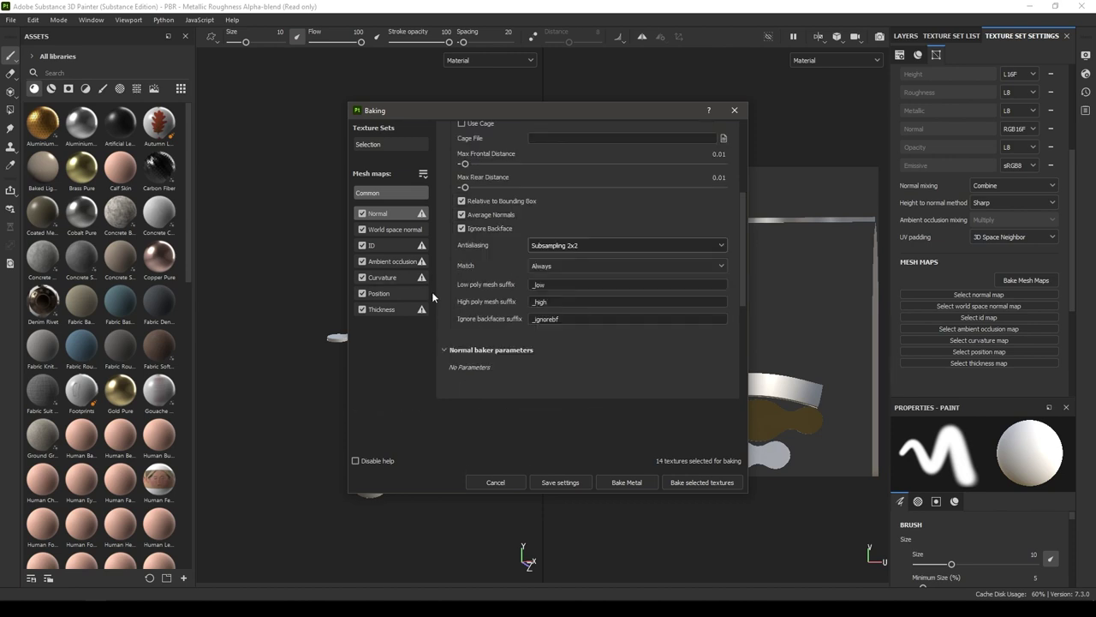
click(379, 261)
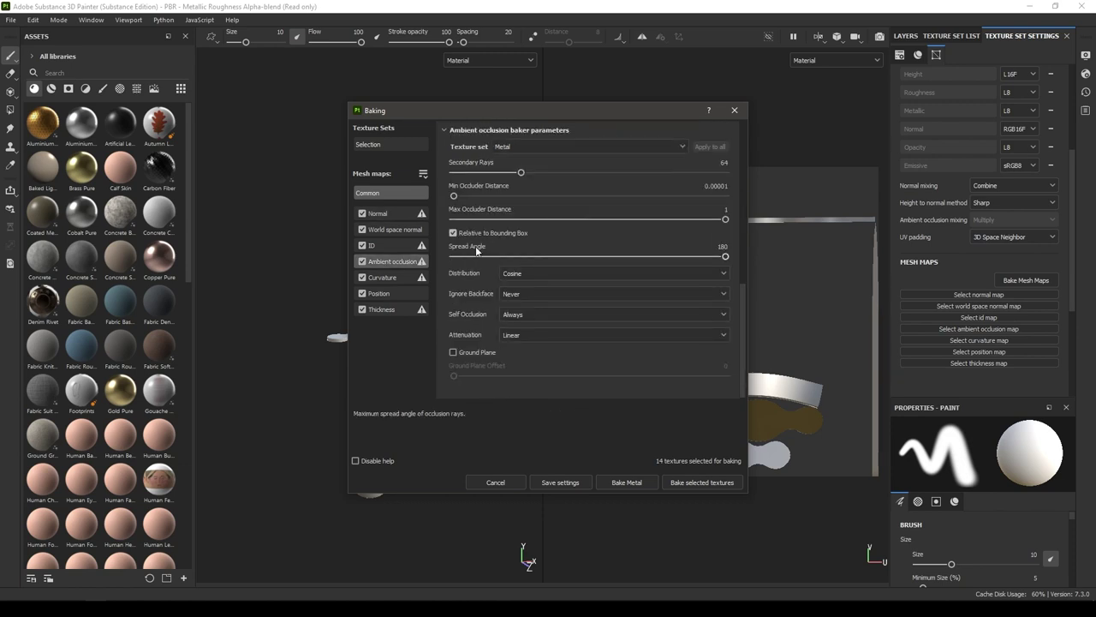
drag(521, 173, 593, 173)
click(711, 162)
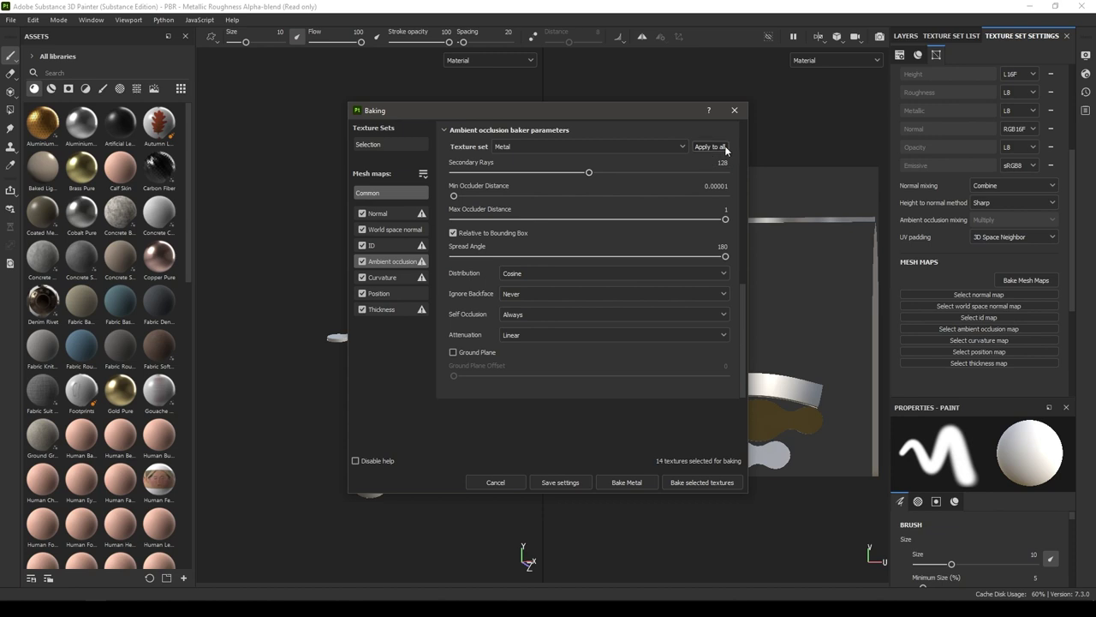
Step: Bake all selected mesh maps for the Metal and Wood texture sets with the common settings
click(371, 195)
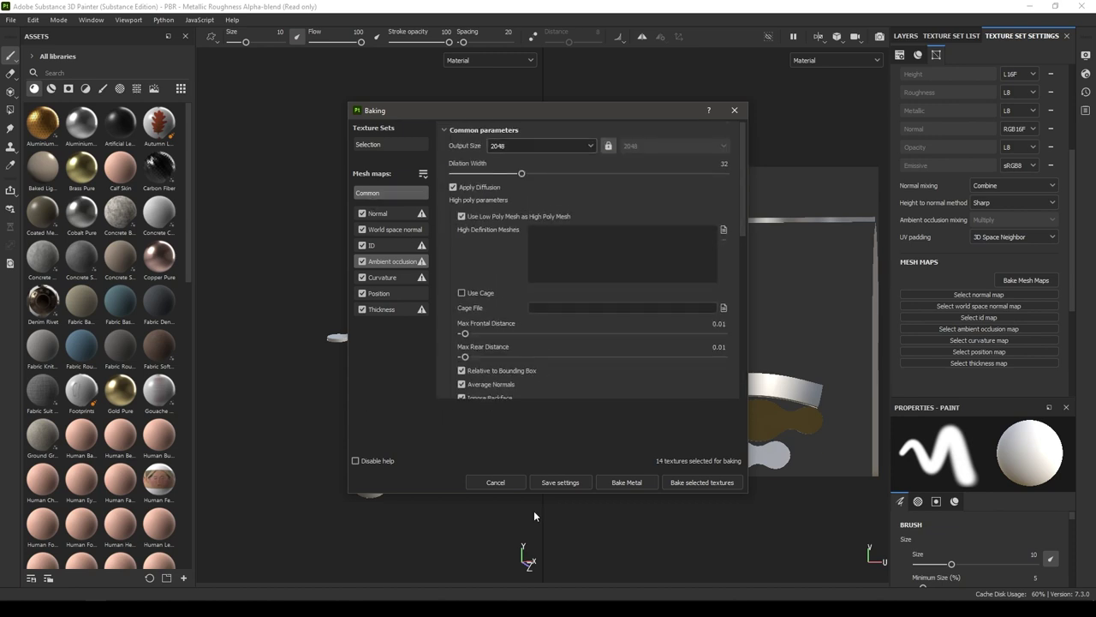
click(699, 483)
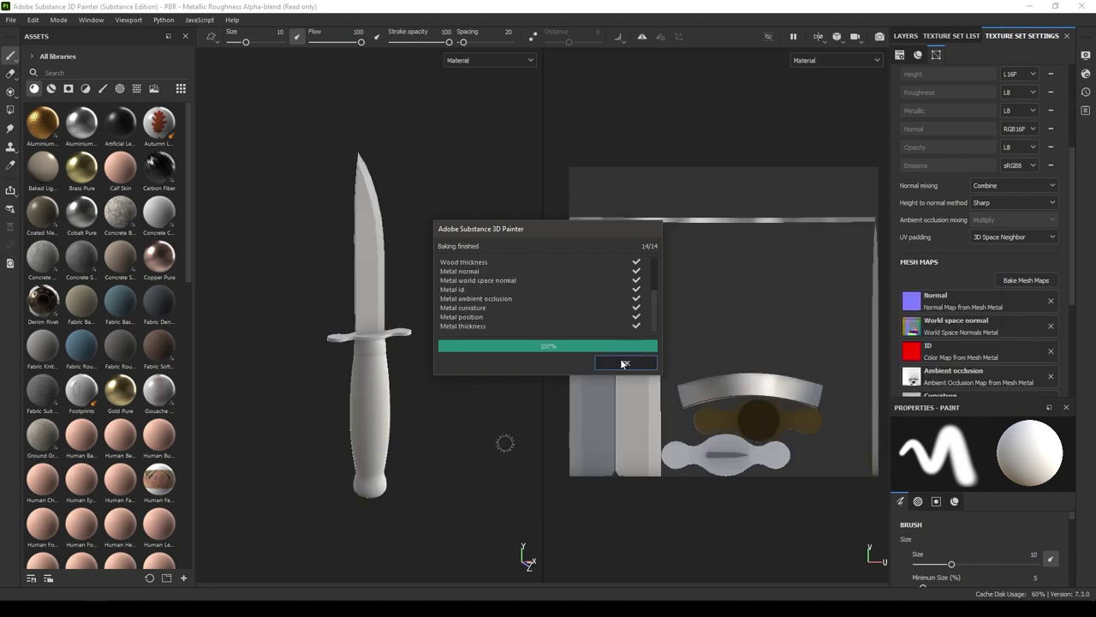
click(622, 364)
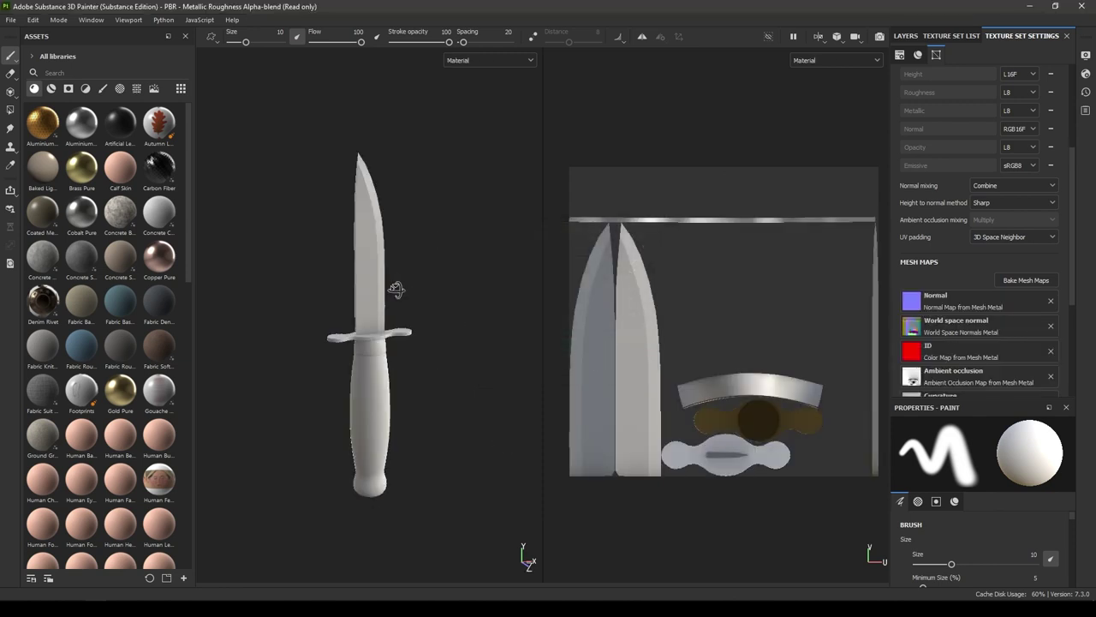
Step: Replace the main shader with pbr-metal-rough
scroll(468, 558, up, 2)
alt+drag(397, 291, 446, 548)
click(1086, 75)
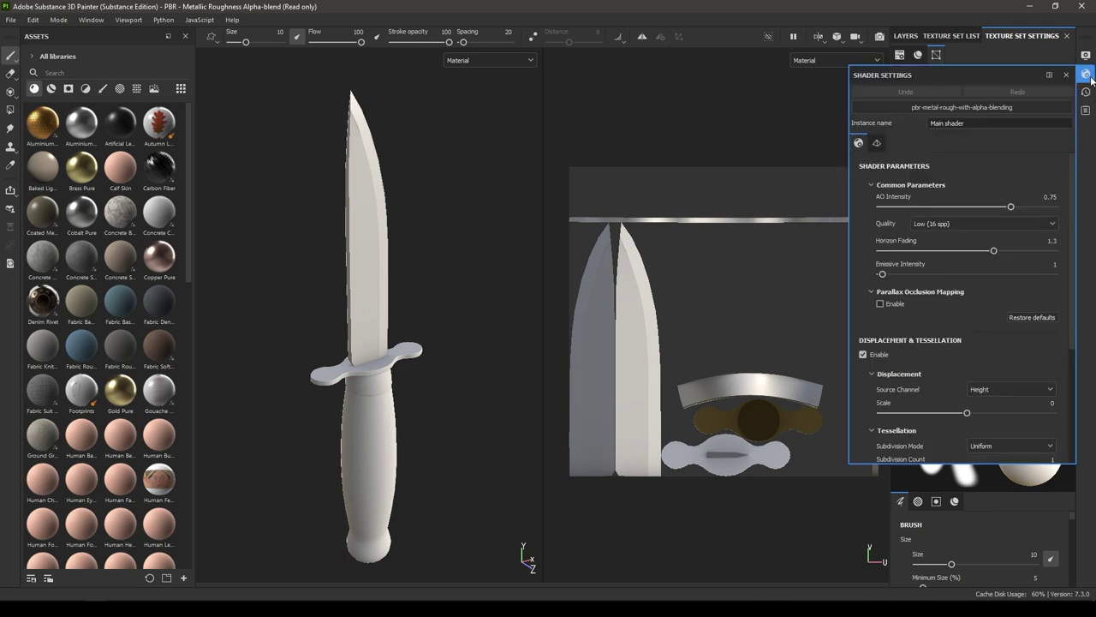
click(993, 108)
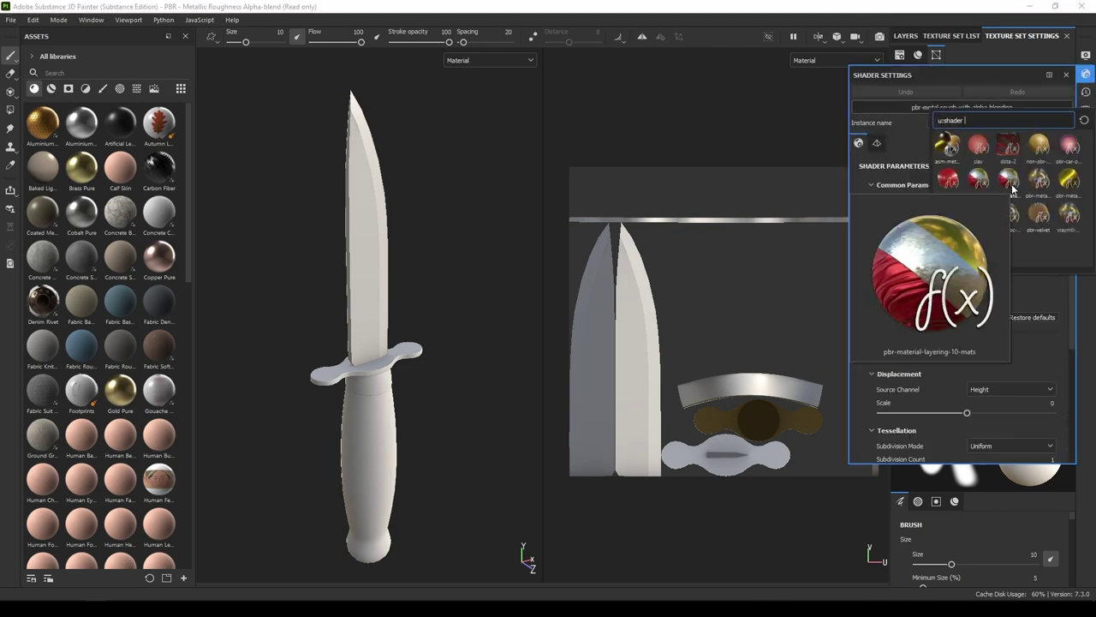
mouse_move(983, 185)
mouse_move(1039, 185)
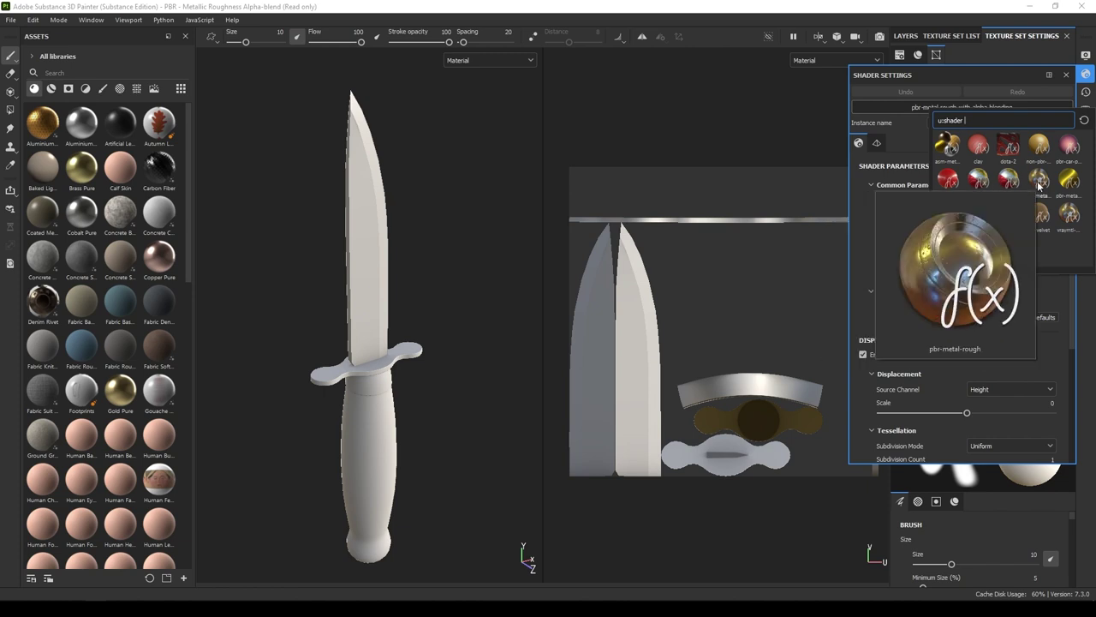
click(1040, 181)
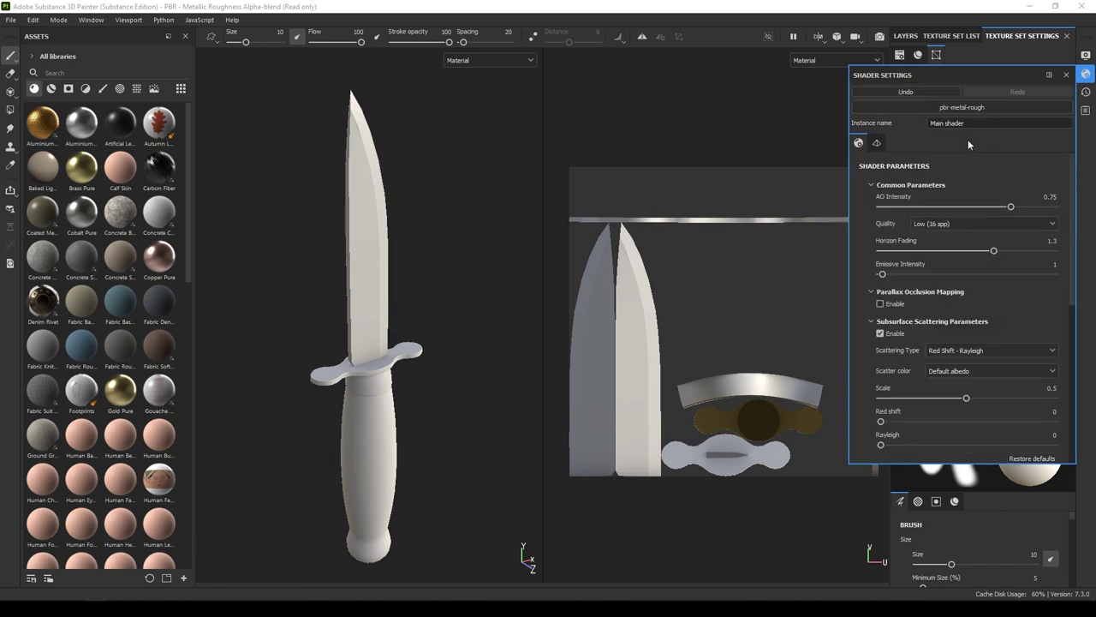
click(1086, 77)
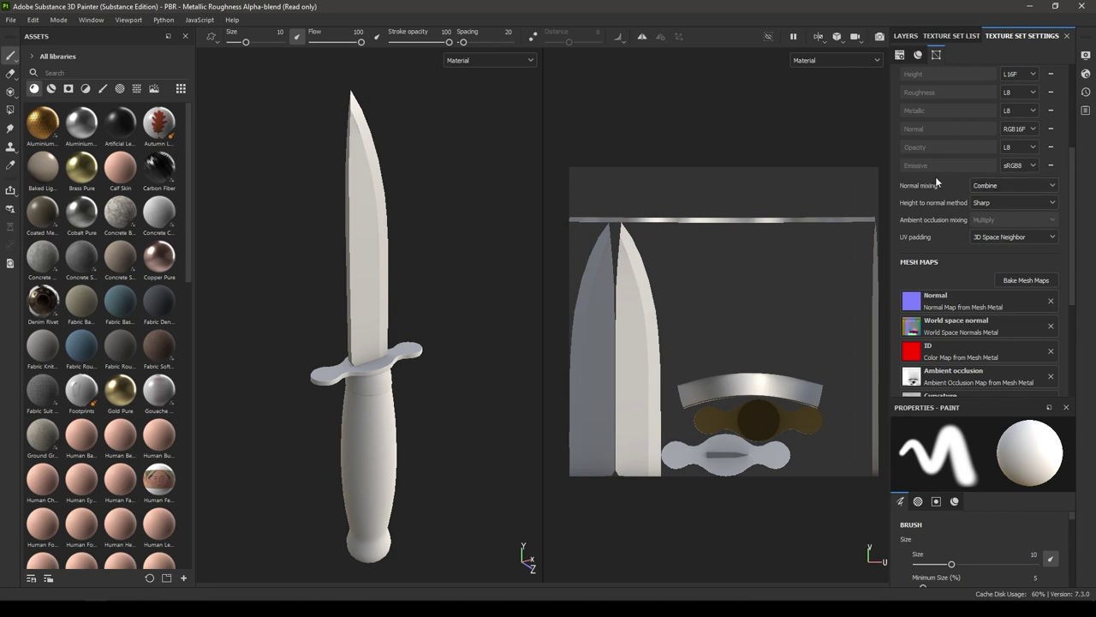
Step: Remove the Emissive and Opacity channels from the Metal texture set
click(1051, 165)
click(1048, 147)
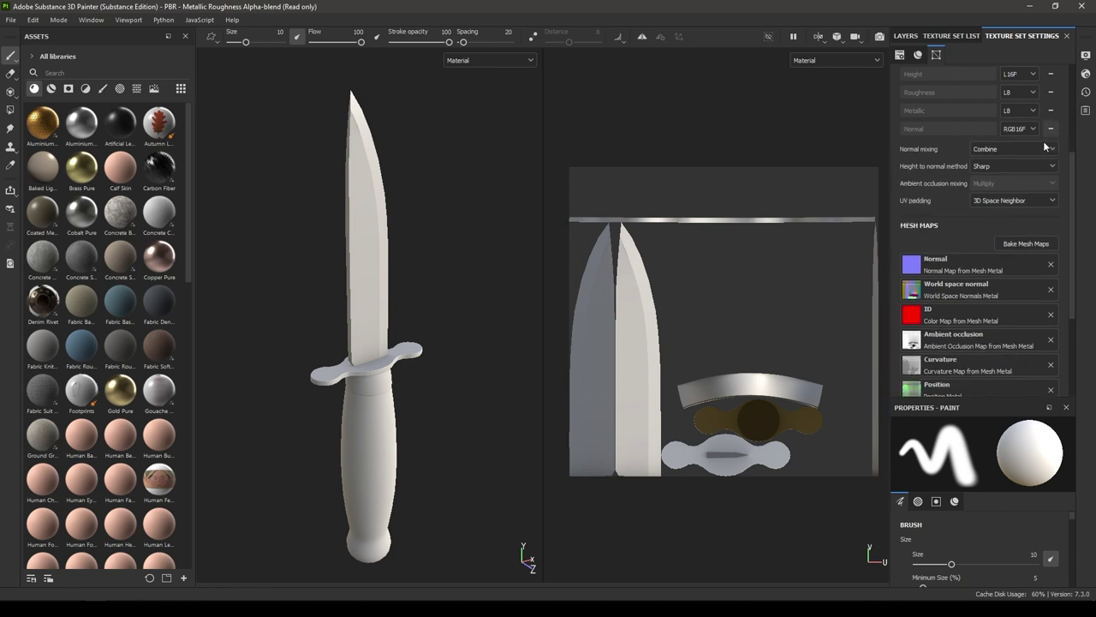
scroll(428, 299, down, 3)
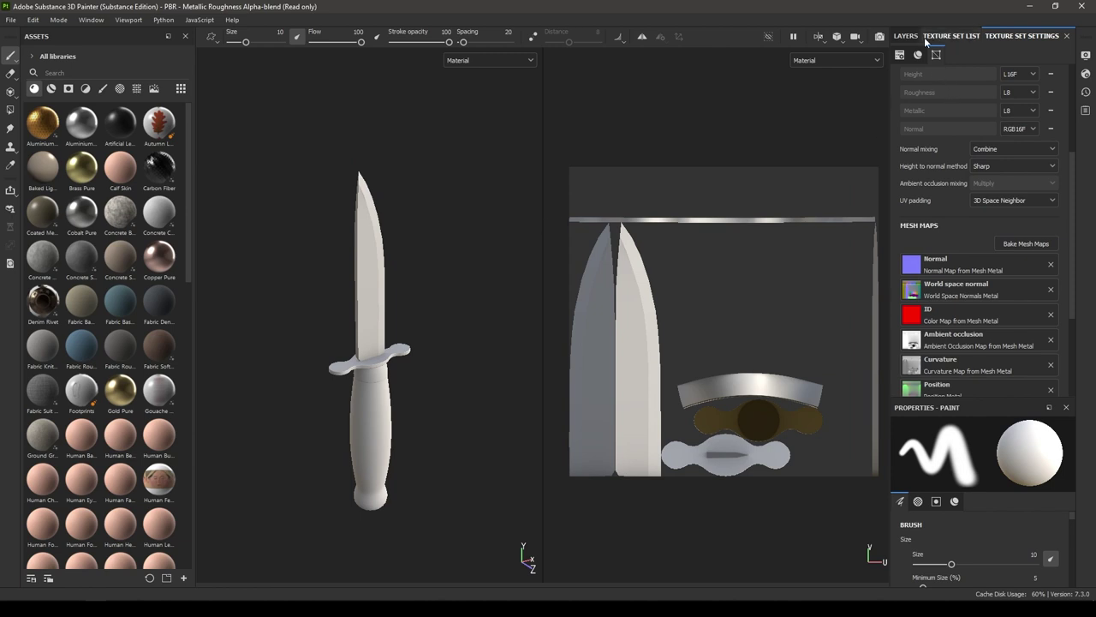
Step: Switch to the Wood texture set and delete its default paint layer, Layer 1
click(951, 36)
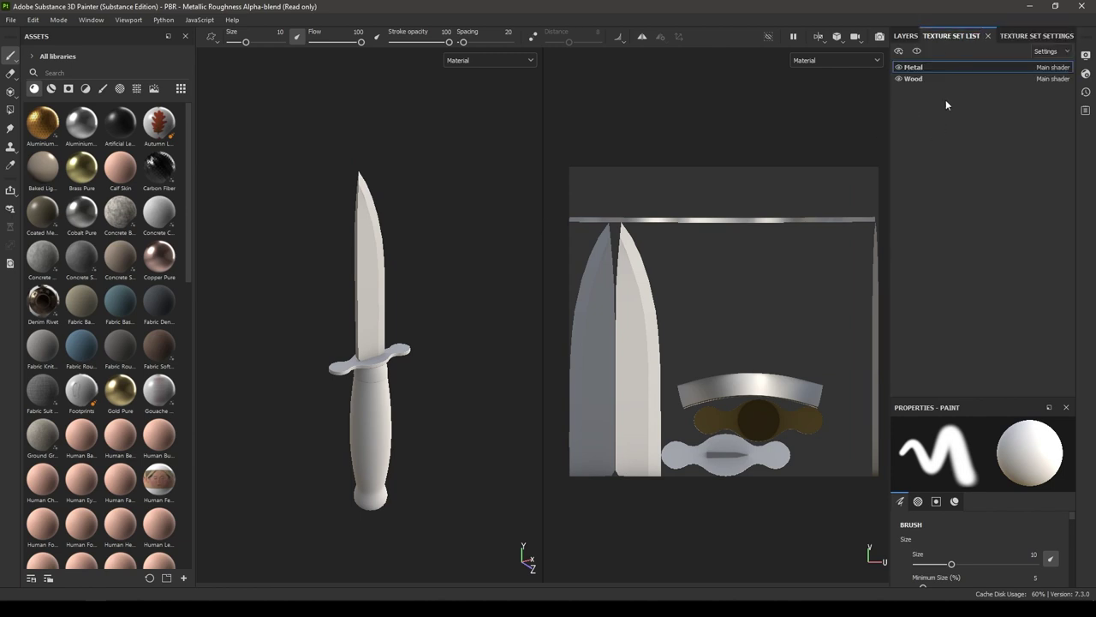
click(932, 78)
click(906, 36)
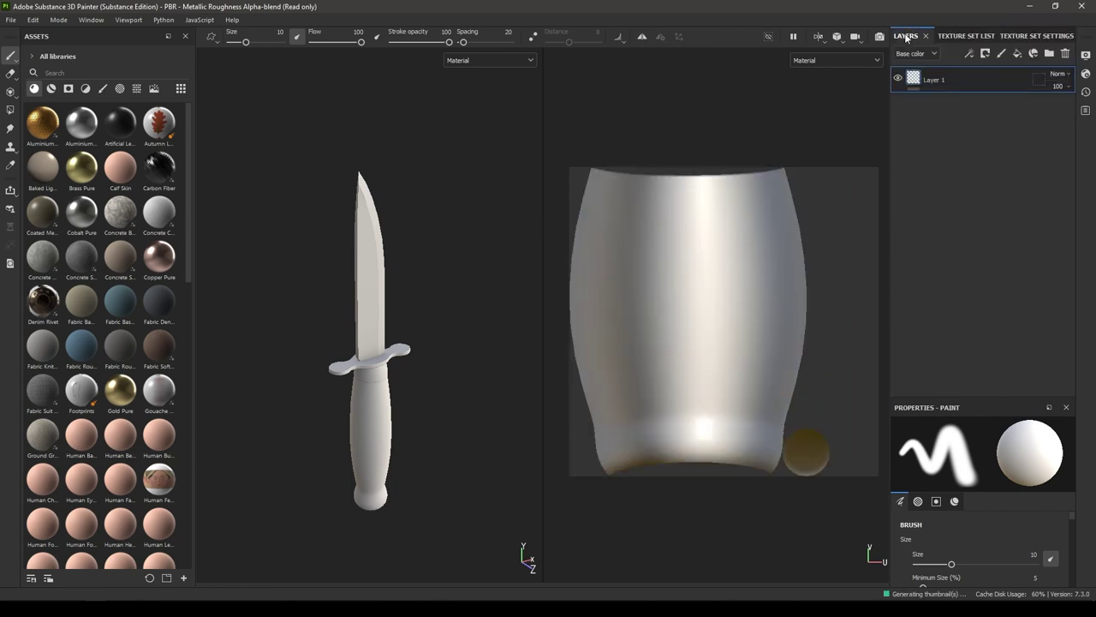
click(1065, 54)
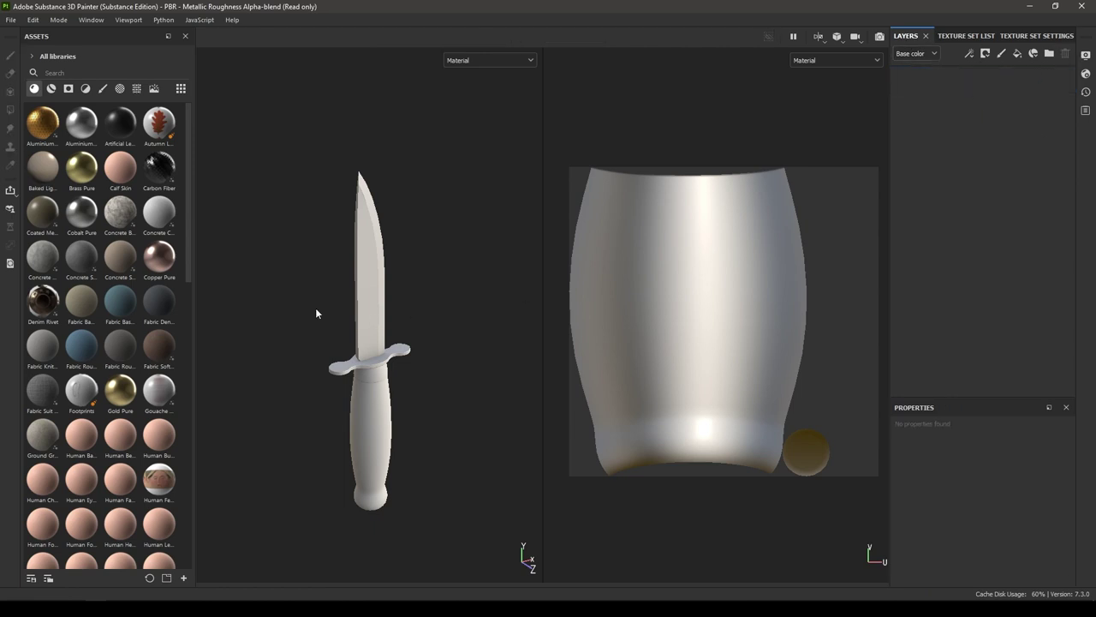
Step: Add the Wood American Cherry material as a fill layer on the knife's handle
scroll(315, 307, up, 2)
alt+middle_drag(349, 423, 349, 335)
alt+drag(349, 335, 294, 371)
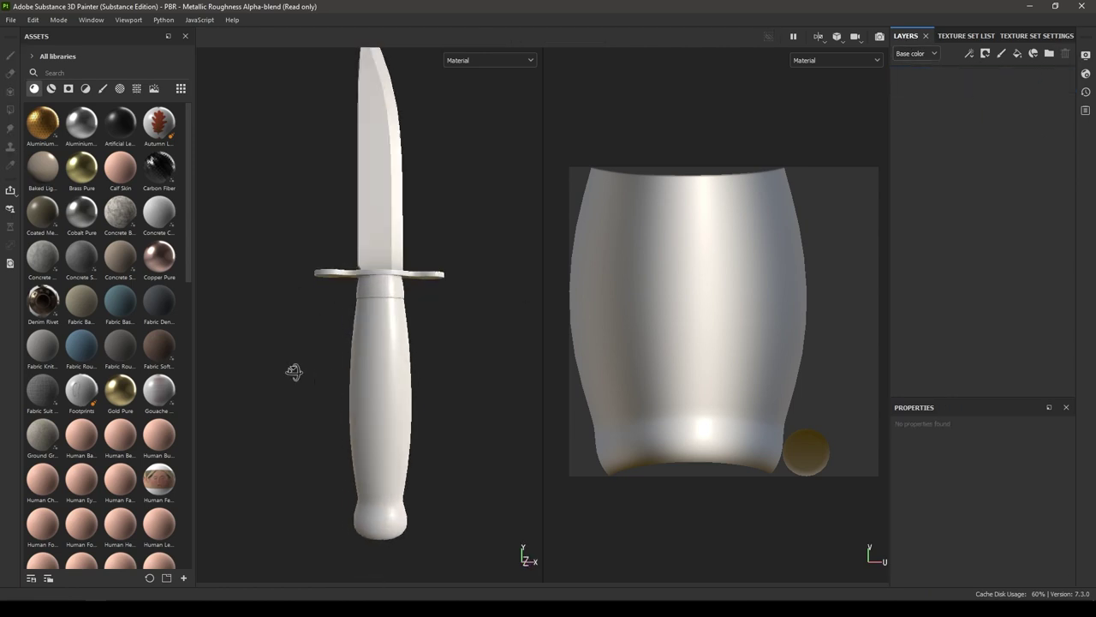
scroll(182, 417, down, 10)
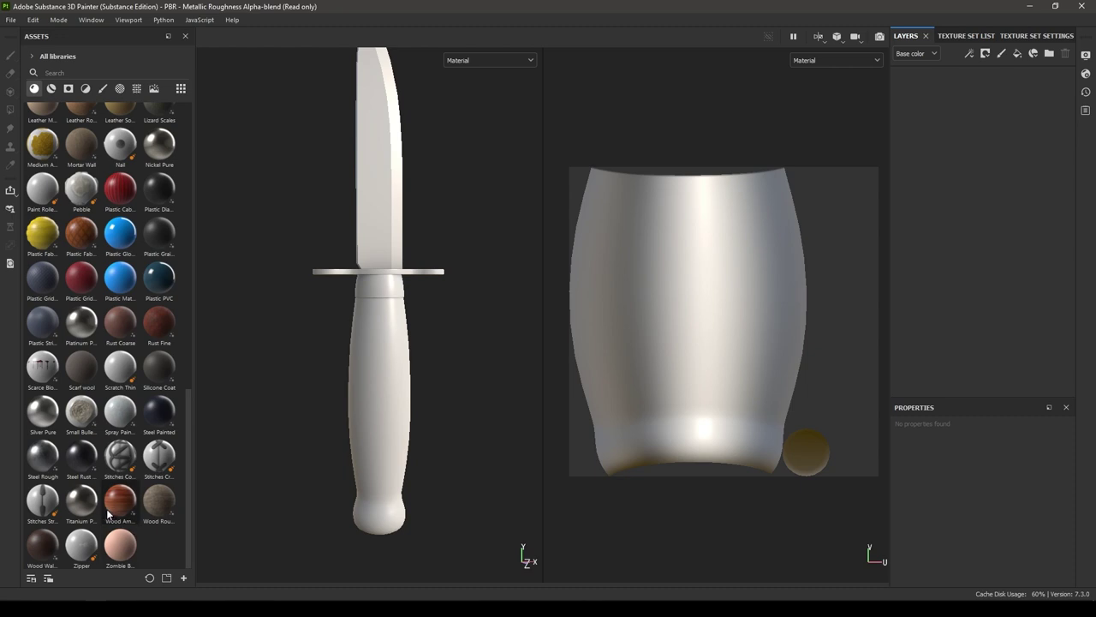
drag(109, 514, 942, 271)
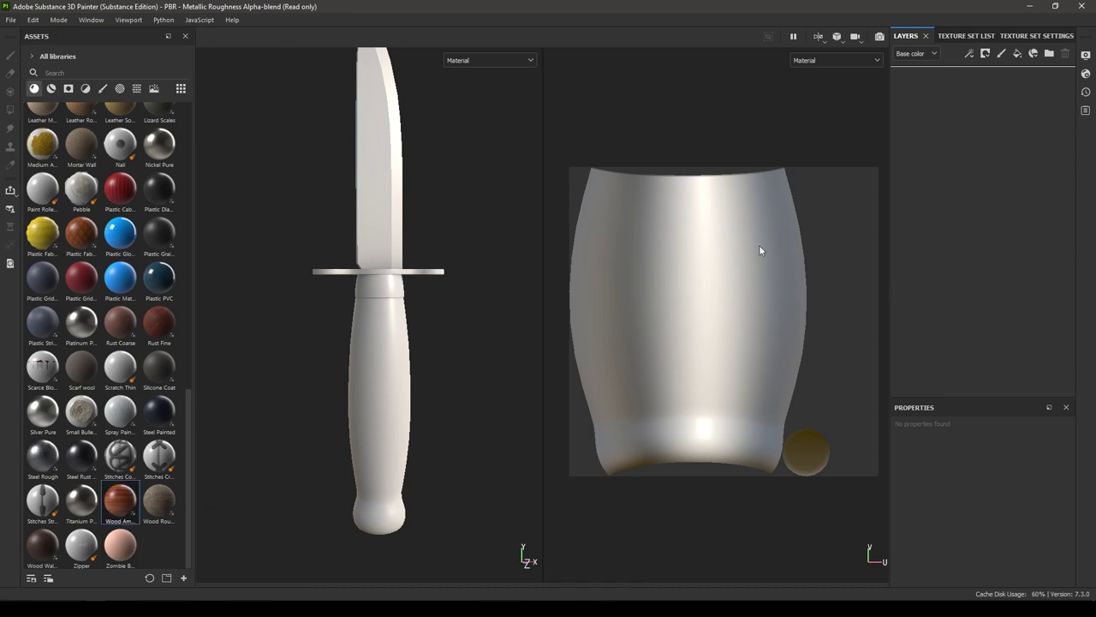
alt+right_drag(441, 248, 489, 411)
alt+drag(489, 411, 496, 426)
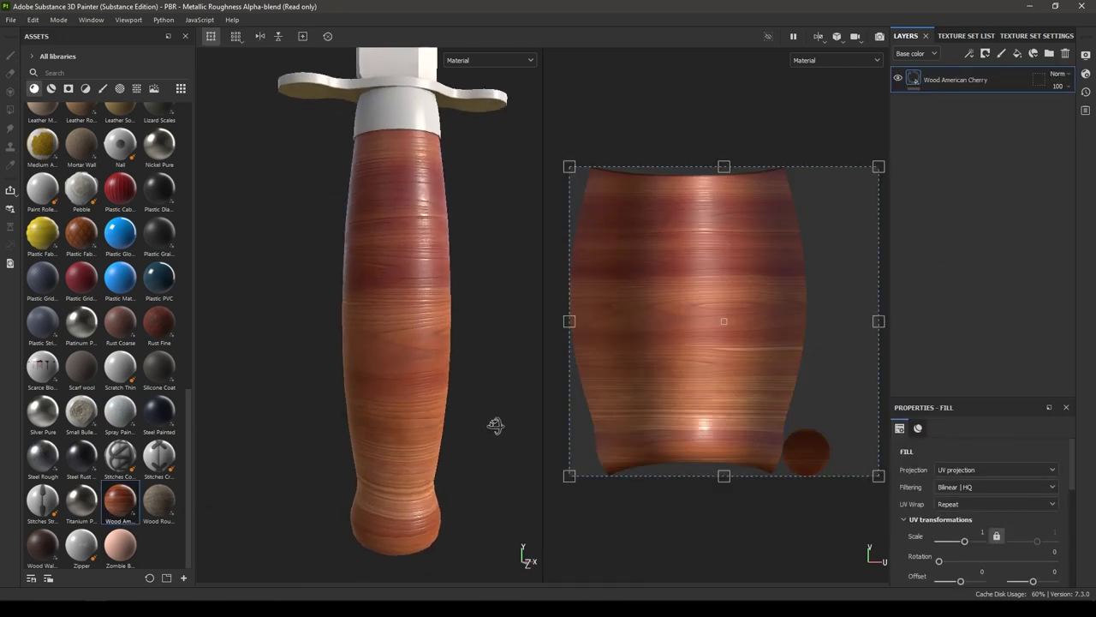
Step: Set the Wood American Cherry fill's UV rotation to 90 so the grain runs along the handle
scroll(933, 495, down, 1)
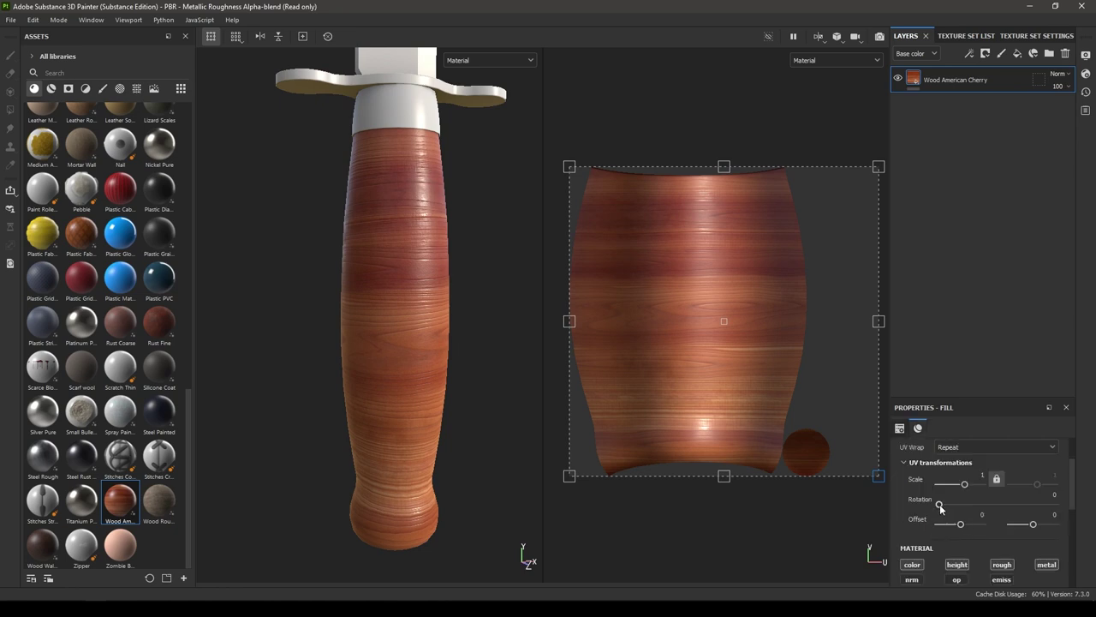
alt+drag(468, 347, 411, 306)
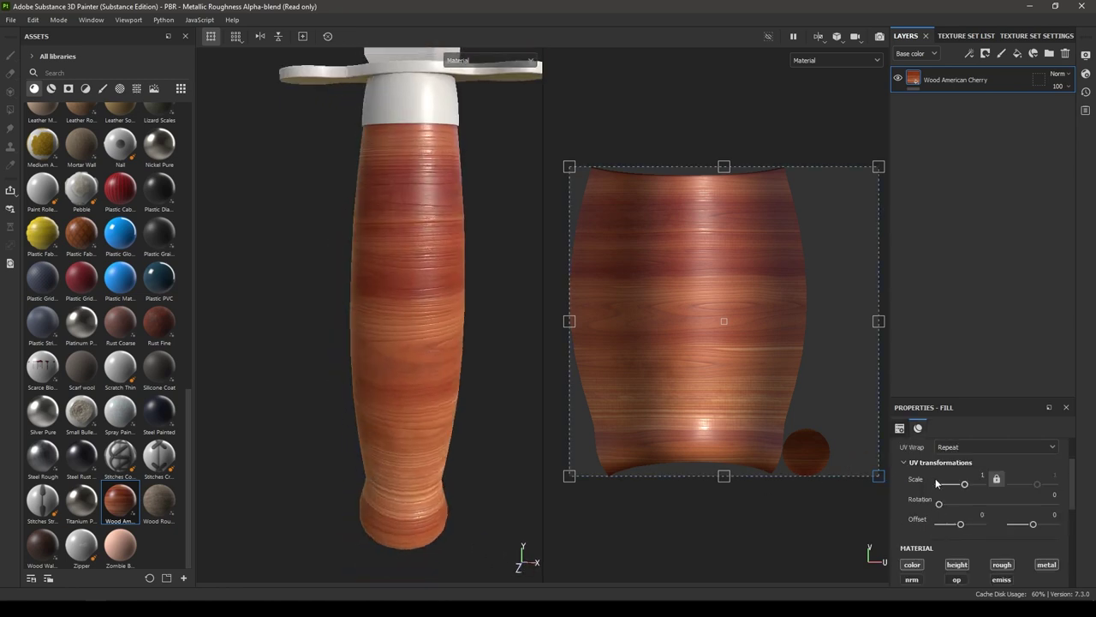
drag(938, 505, 955, 504)
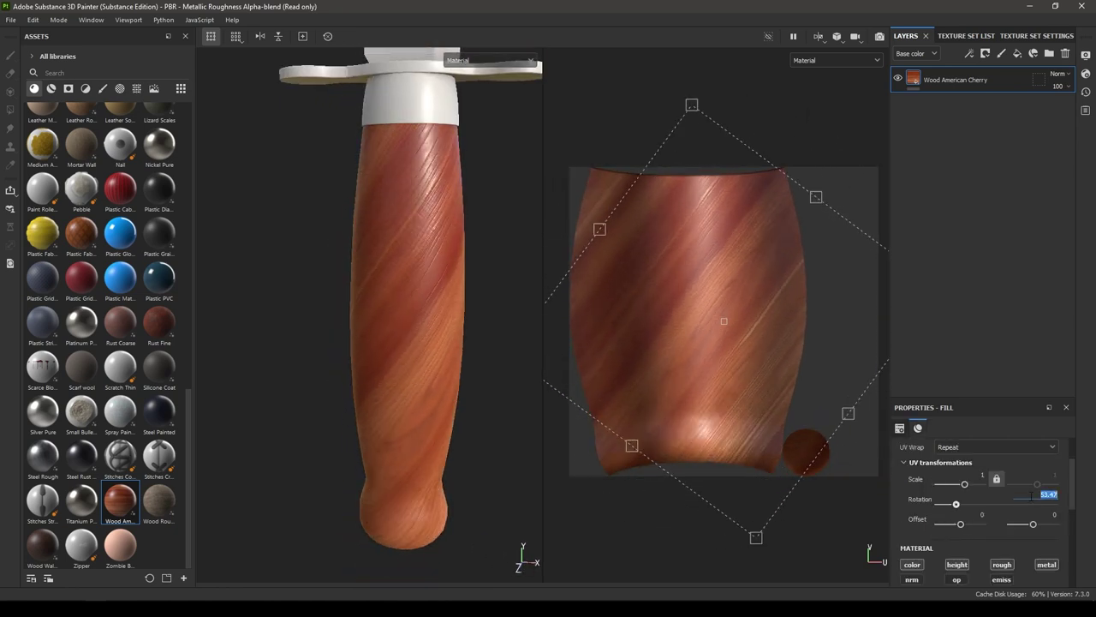
text(0)
key(Return)
Step: Shift the cherry wood texture sideways across the handle's UVs to an offset of about -0.188 and 0.007
alt+drag(402, 283, 480, 274)
drag(863, 358, 792, 355)
alt+drag(496, 360, 452, 370)
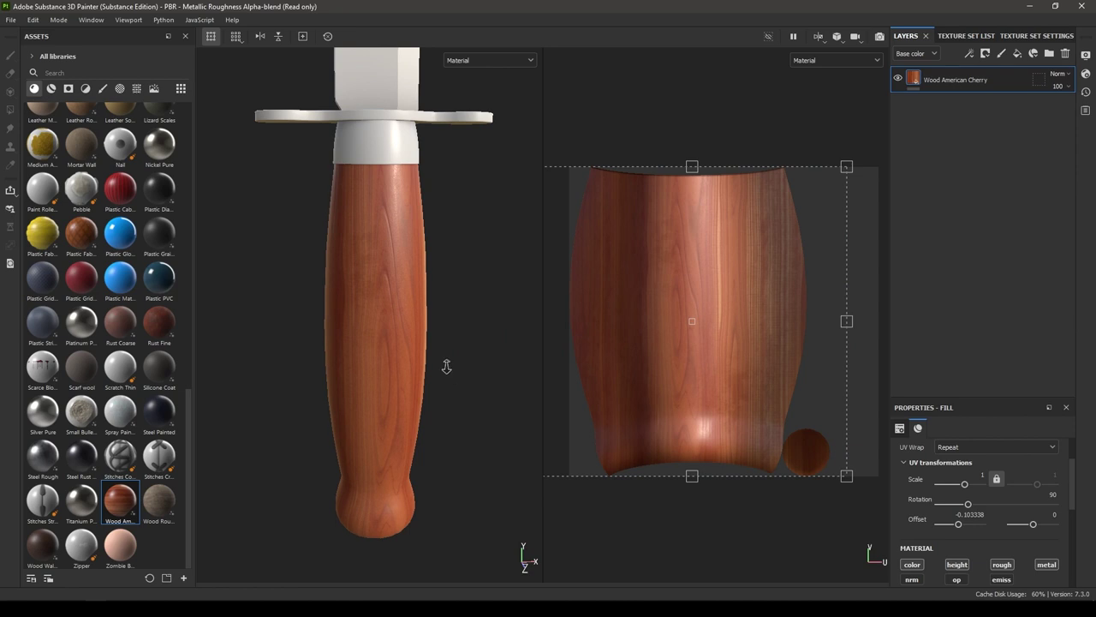
mouse_move(687, 335)
mouse_down()
mouse_move(660, 331)
mouse_move(705, 333)
mouse_move(668, 334)
mouse_up()
alt+drag(368, 338, 391, 331)
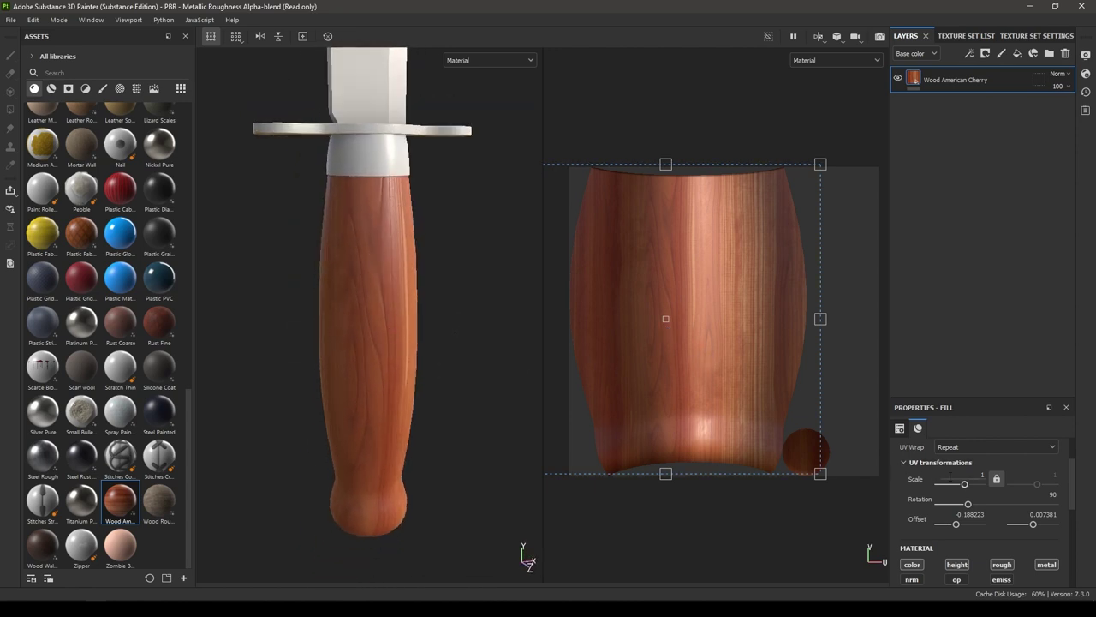
Step: Set the cherry wood fill's UV scale to 2
text(2)
key(Return)
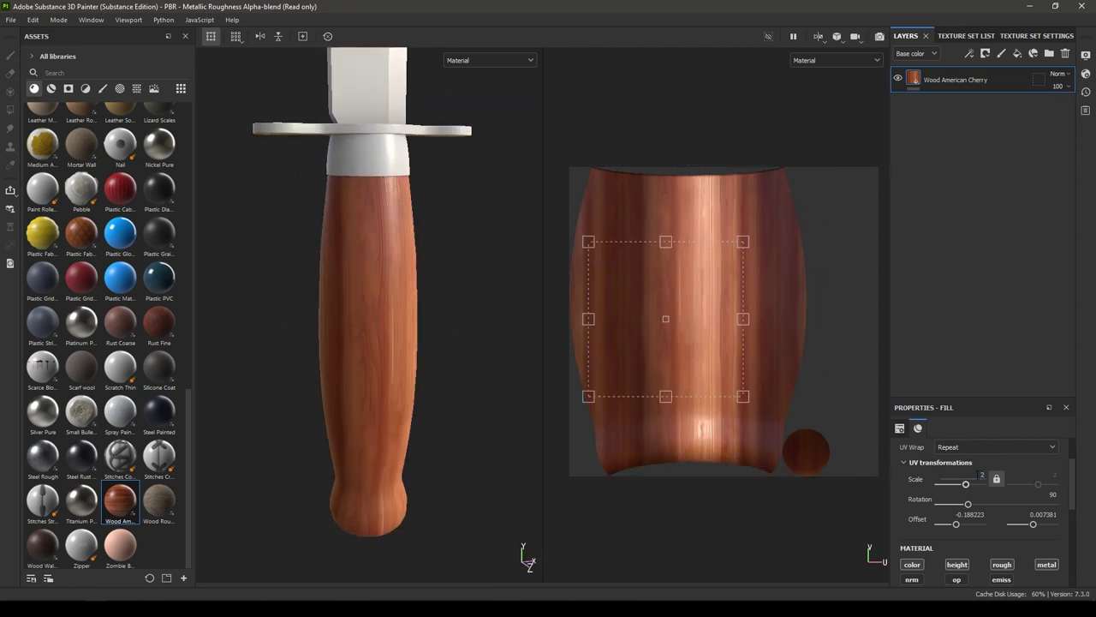
alt+drag(394, 379, 416, 368)
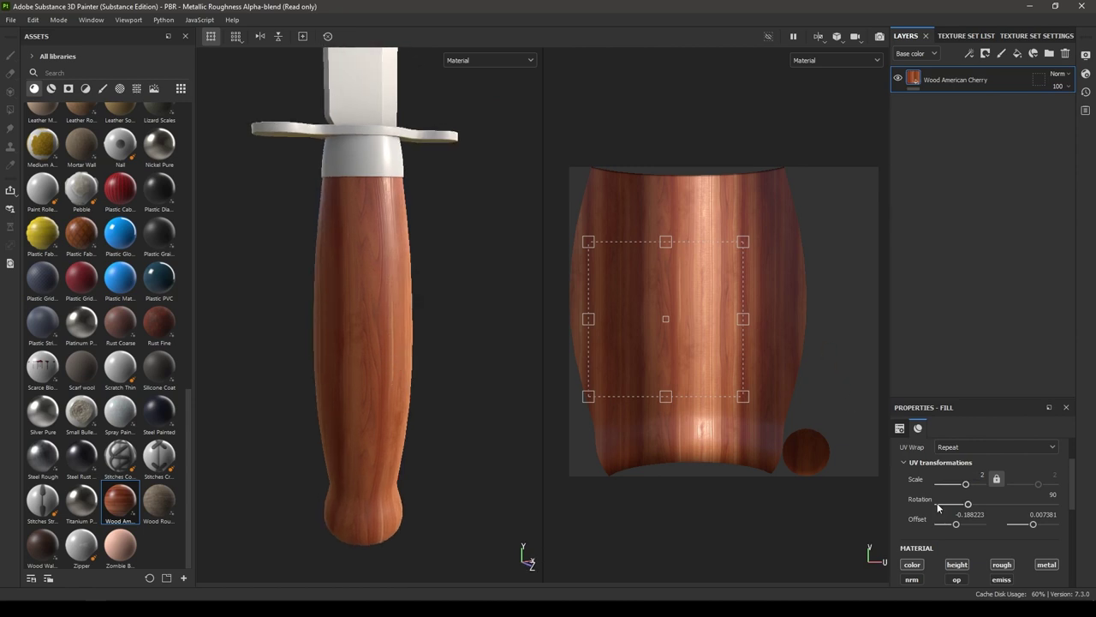
Step: Reset both UV offset values of the cherry wood fill to 0
click(971, 514)
text(0)
key(Return)
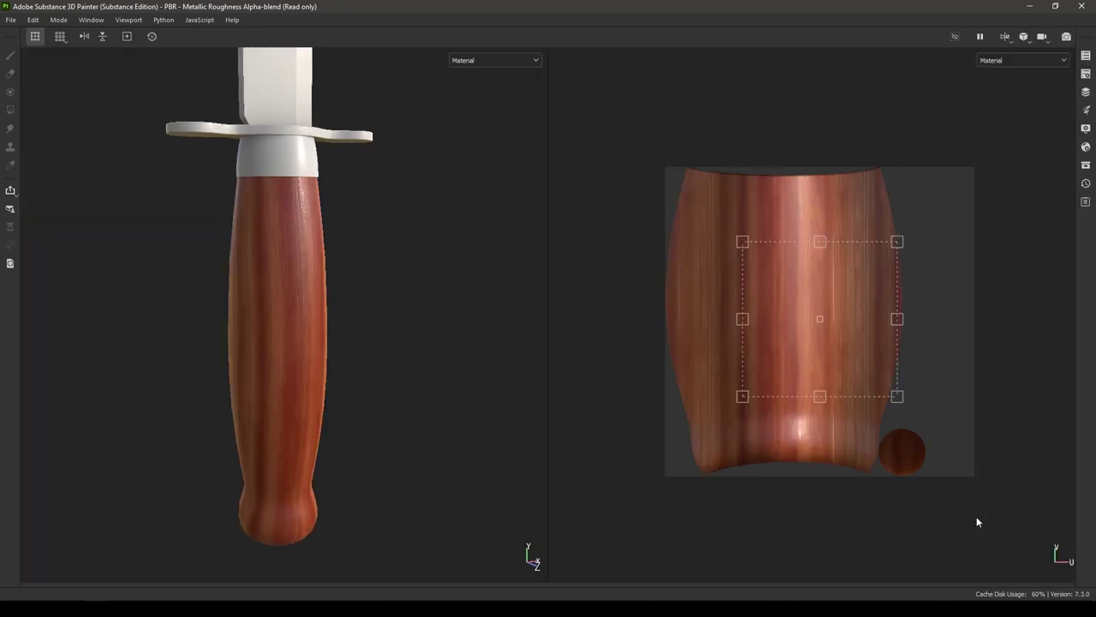
click(1042, 514)
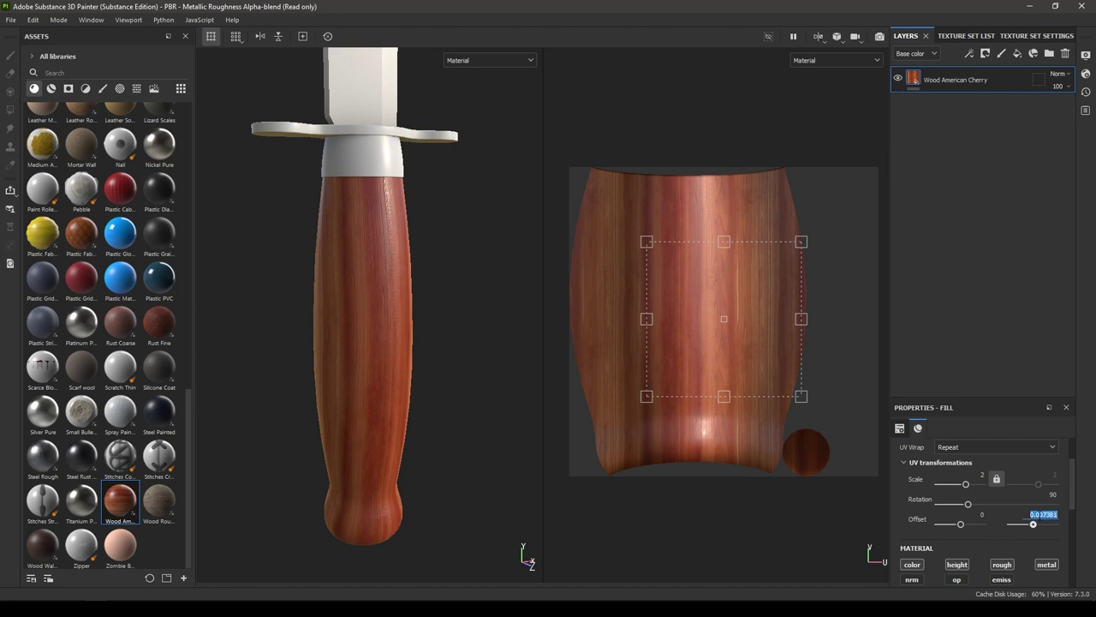
text(0)
key(Return)
alt+drag(368, 337, 320, 342)
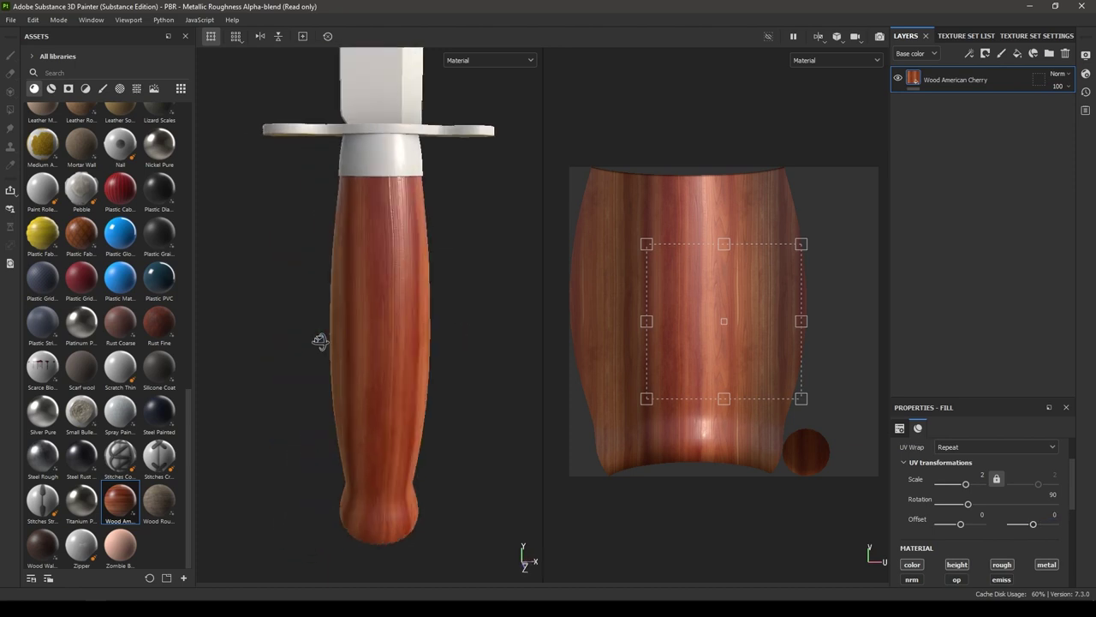
Step: Reduce the cherry wood material's Layers parameter to 1
scroll(993, 536, down, 6)
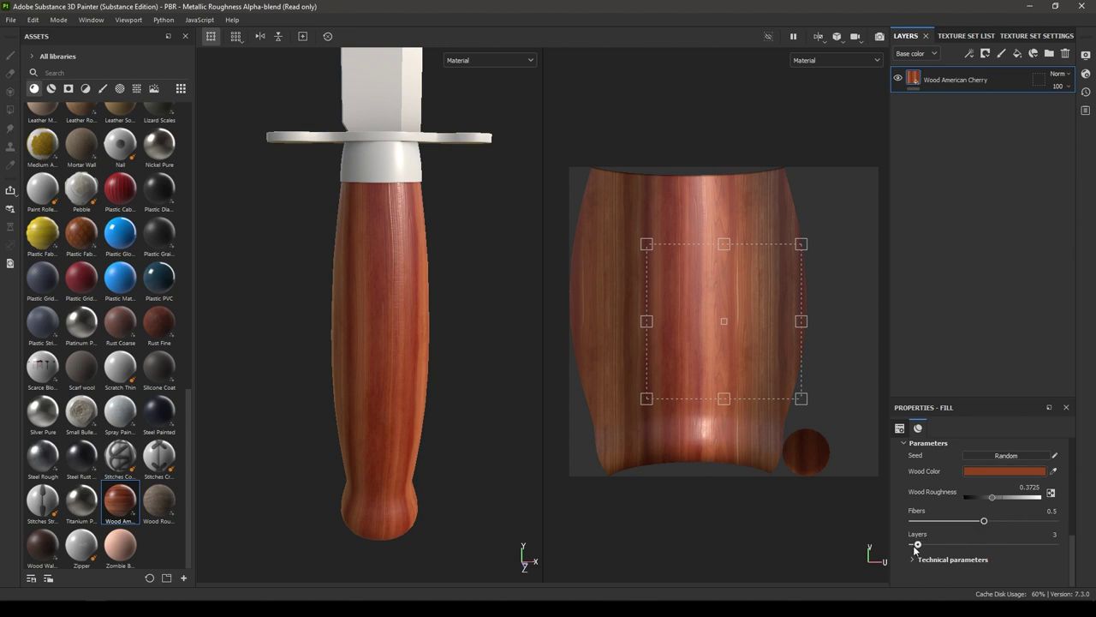
drag(920, 544, 910, 552)
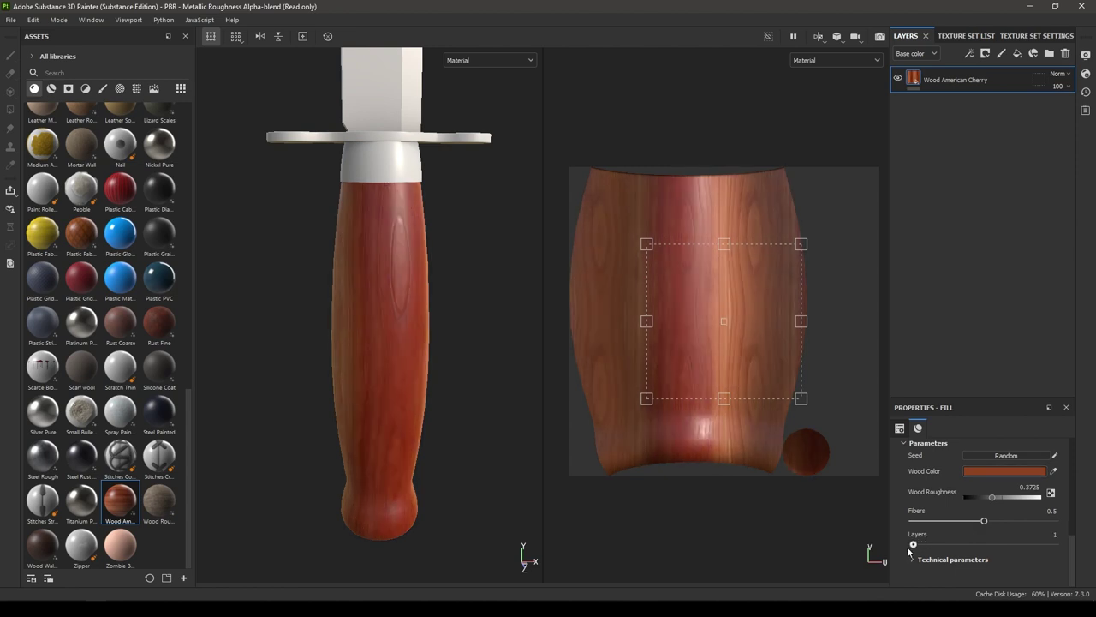
alt+drag(468, 418, 413, 354)
alt+drag(415, 250, 404, 276)
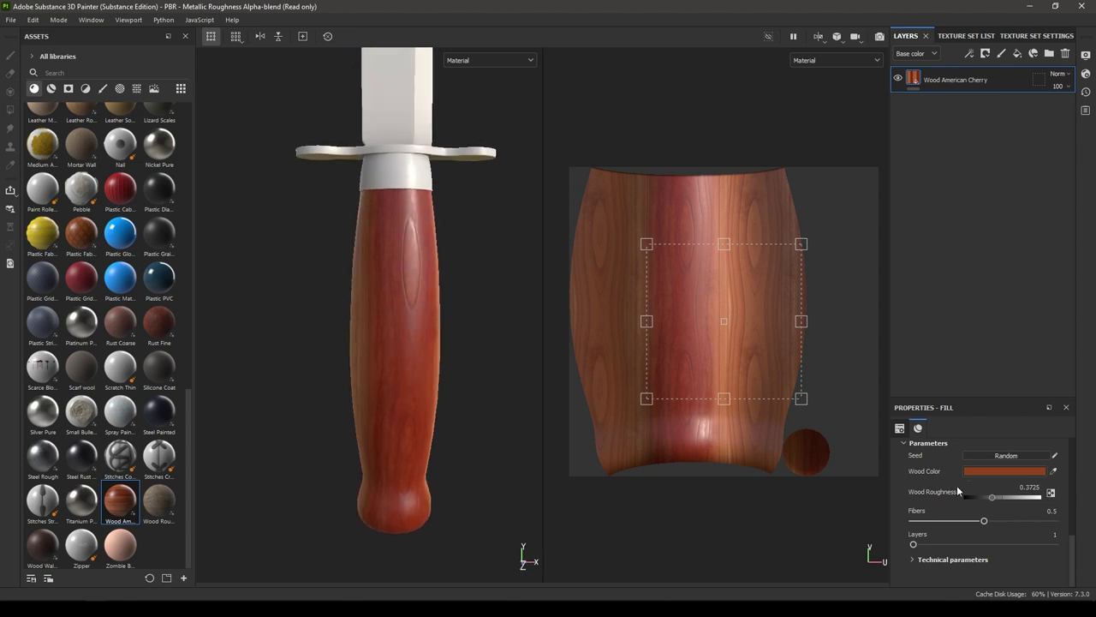
Step: Raise the contrast slightly and lower the luminosity slightly in the cherry wood's technical parameters
click(952, 559)
scroll(957, 523, down, 3)
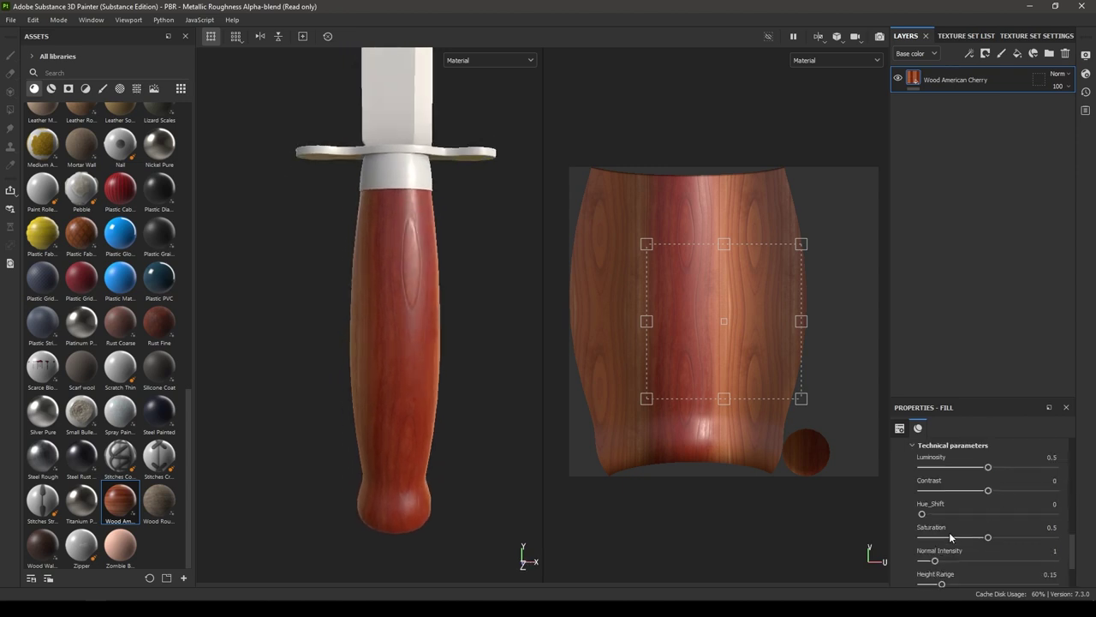
drag(988, 490, 993, 491)
drag(989, 467, 984, 469)
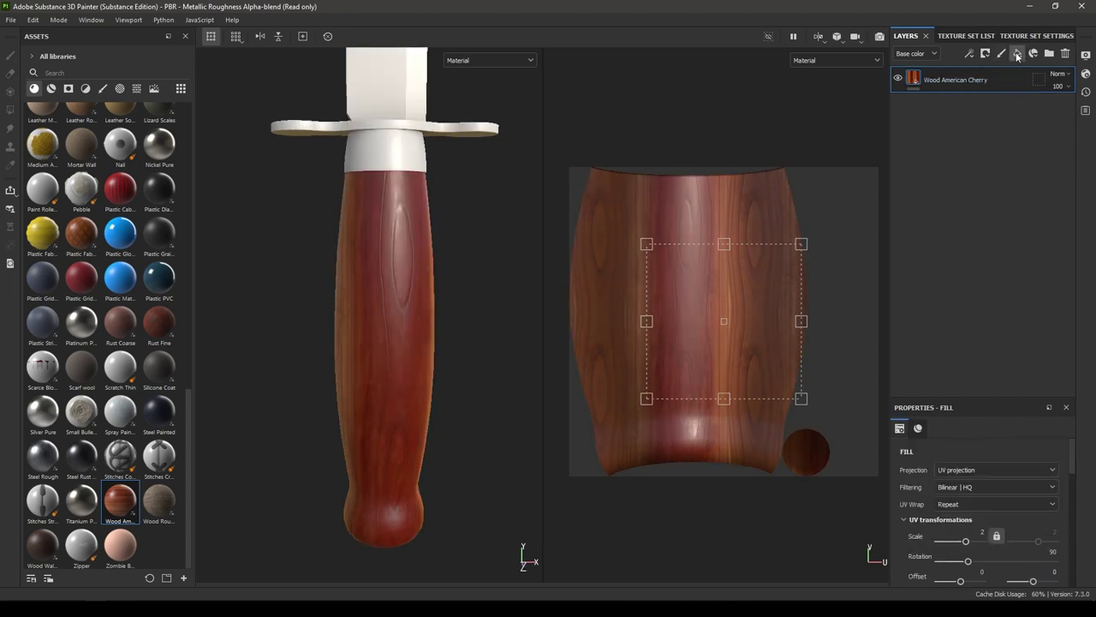
Step: Add a fill layer with a black mask above Wood American Cherry and add a fill effect to its mask
right_click(951, 77)
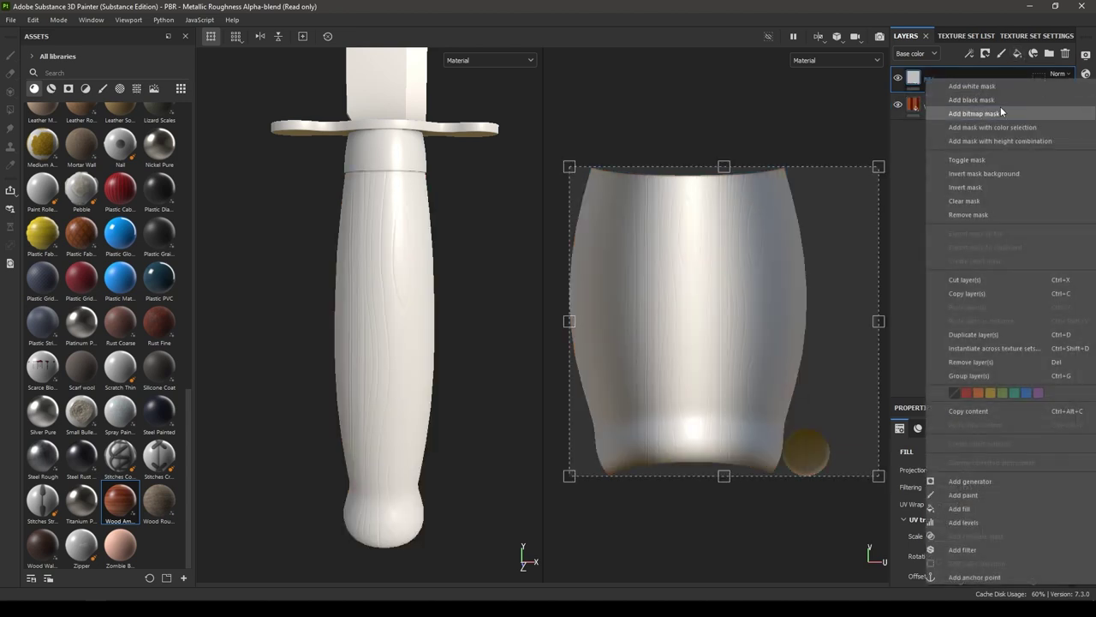
click(981, 87)
right_click(982, 86)
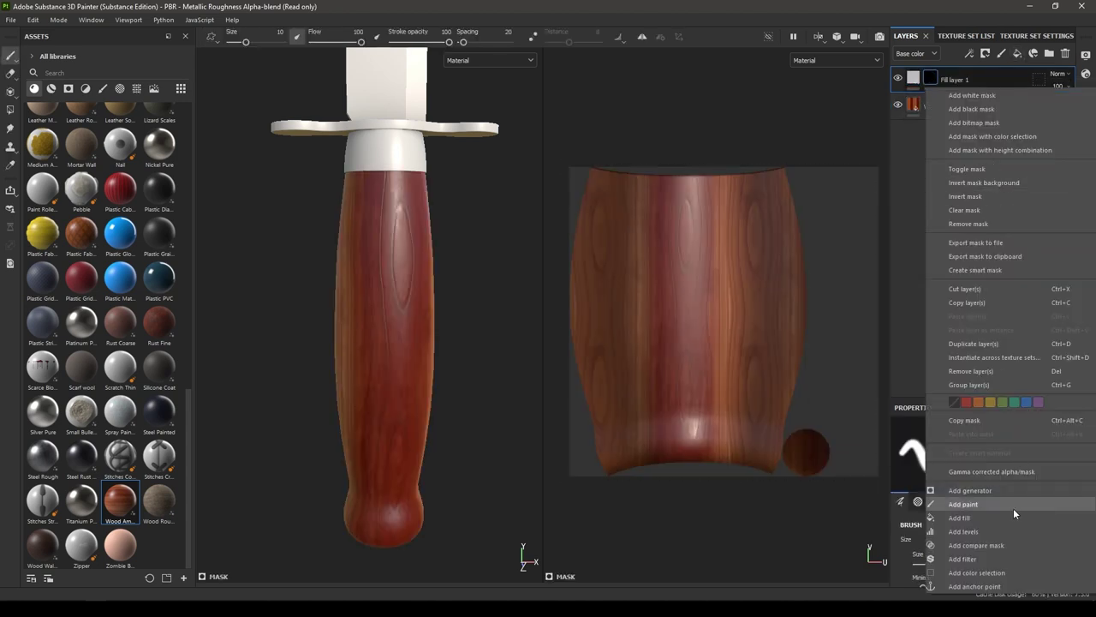
click(983, 518)
Step: Search the procedural textures for wood and assign Wood 01 as the mask fill's grayscale
scroll(982, 513, down, 5)
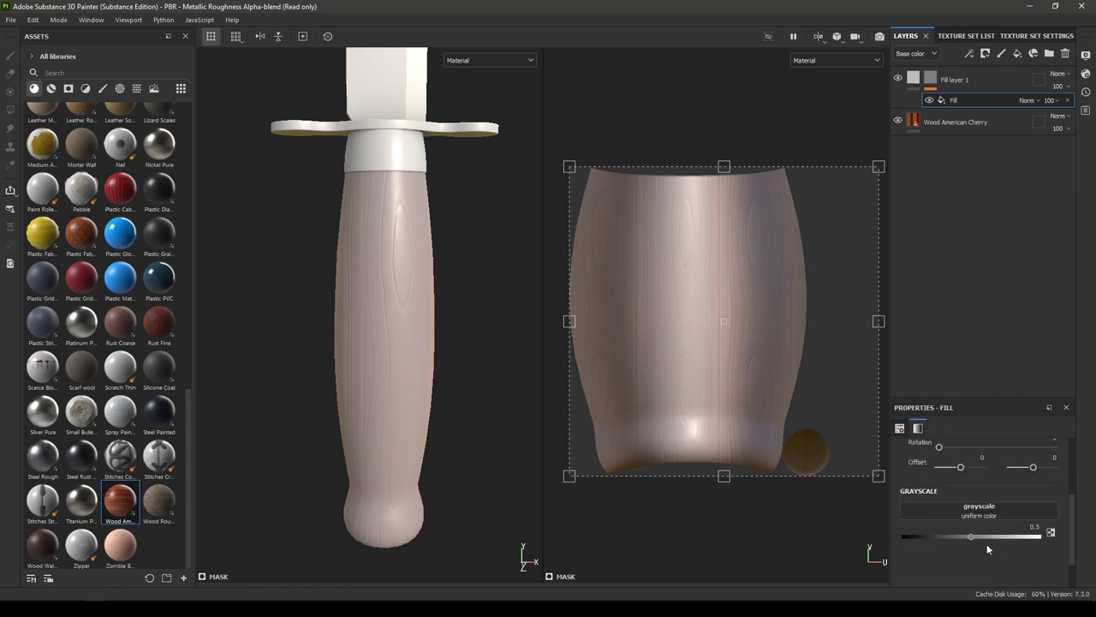
click(983, 514)
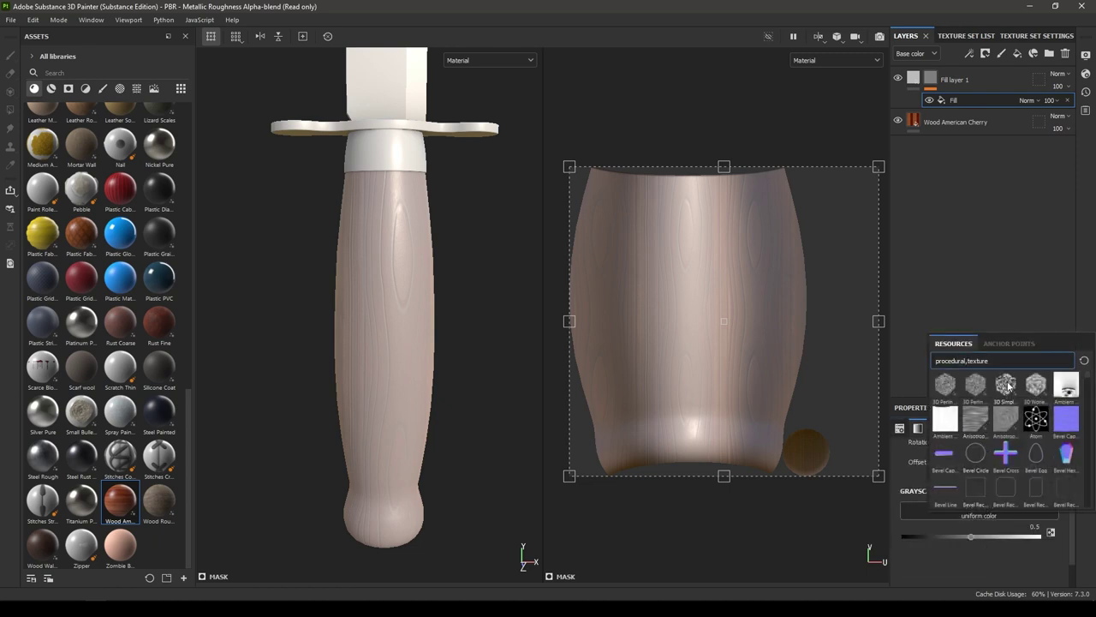
mouse_move(1008, 386)
text(wood)
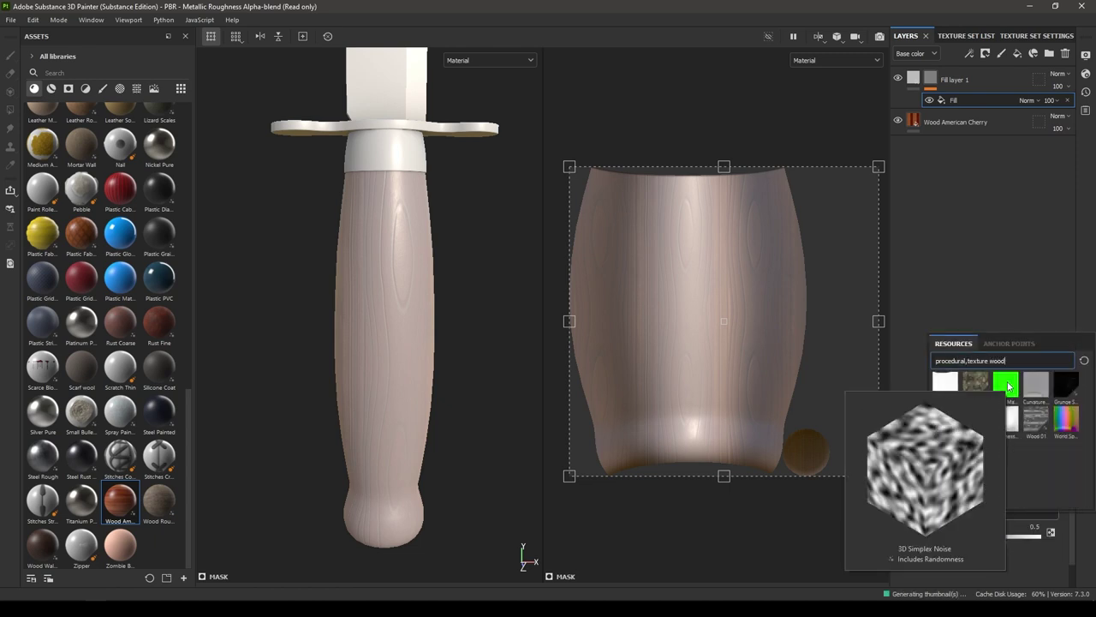
click(1039, 428)
Step: Set the Wood 01 mask fill's UV rotation to 90
scroll(1002, 447, up, 2)
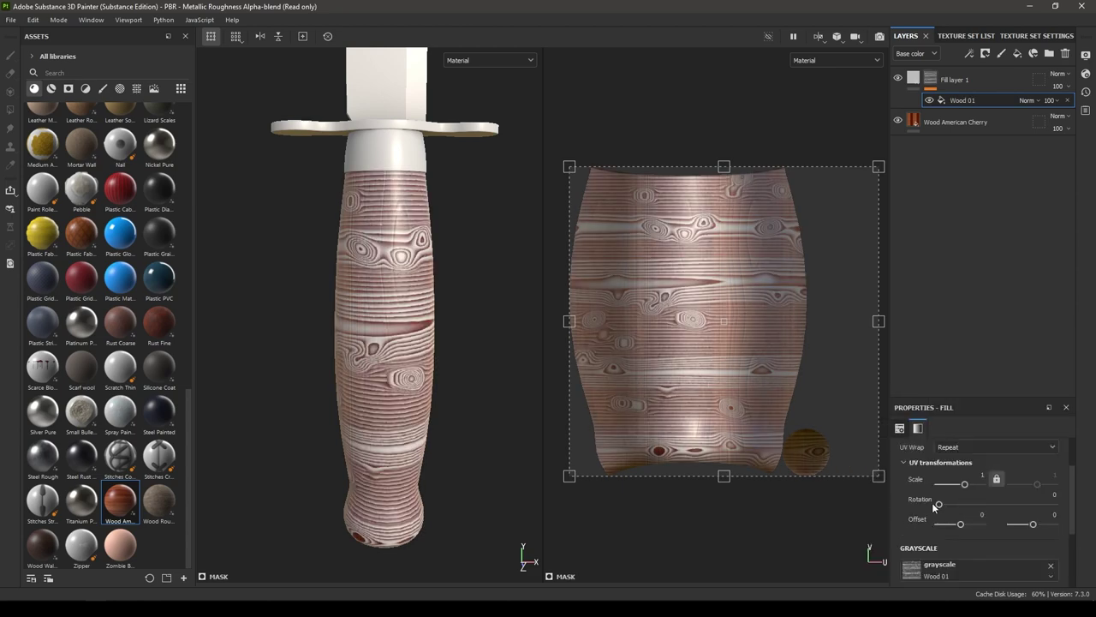
drag(932, 502, 965, 507)
key(ctrl+z)
text(90)
key(Return)
Step: Switch the Wood 01 mask fill to Tri-planar projection and set its UV scale to 2
scroll(1019, 527, up, 2)
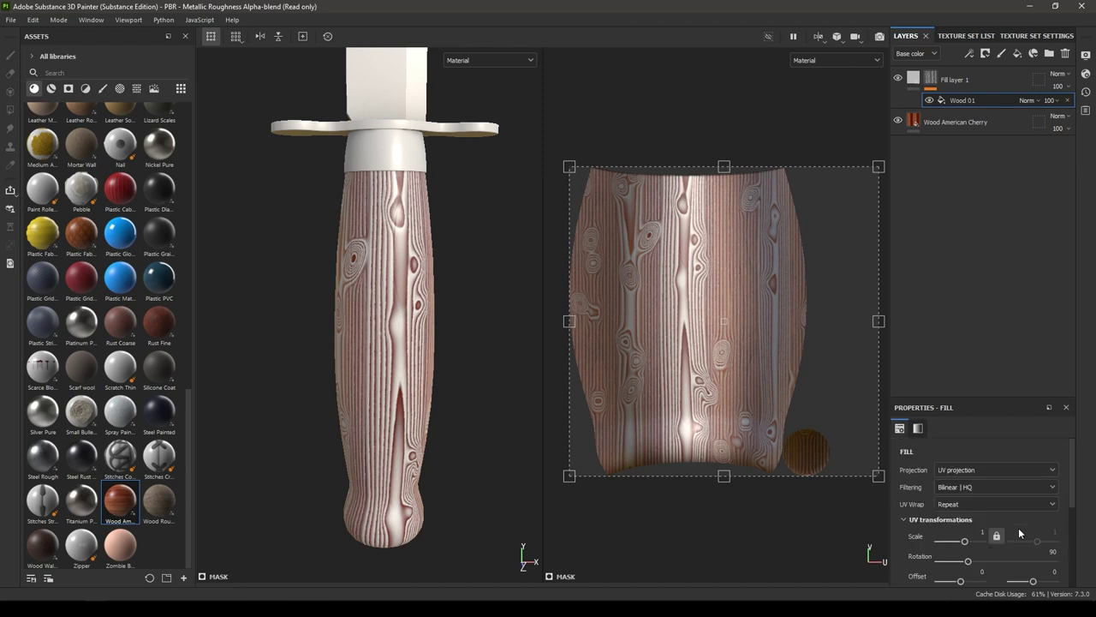
click(985, 469)
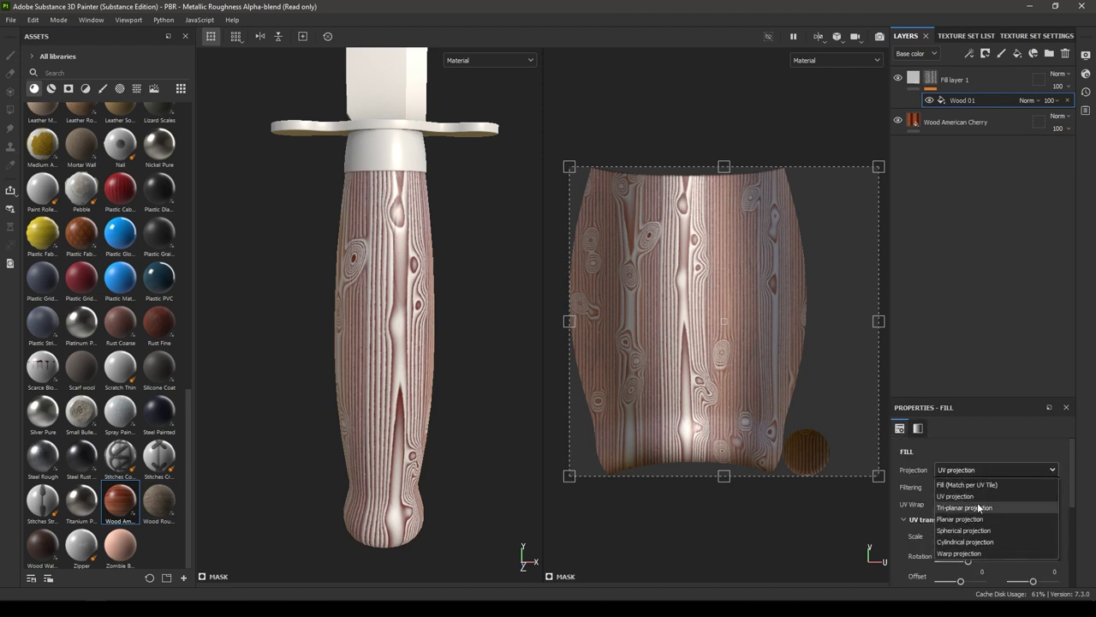
click(977, 503)
alt+drag(420, 405, 453, 421)
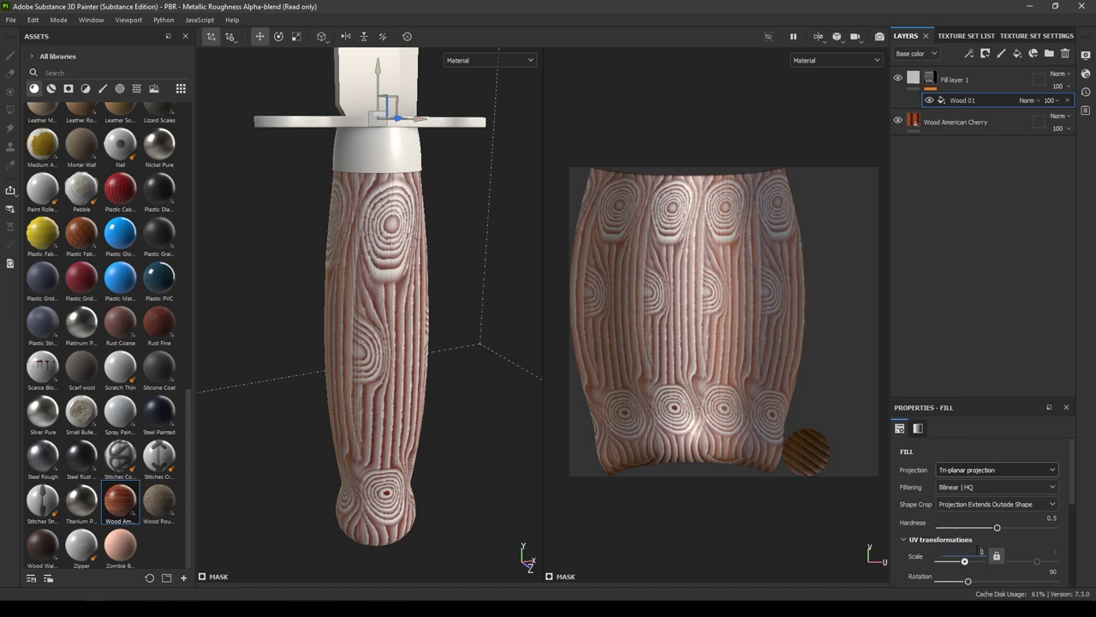
text(2)
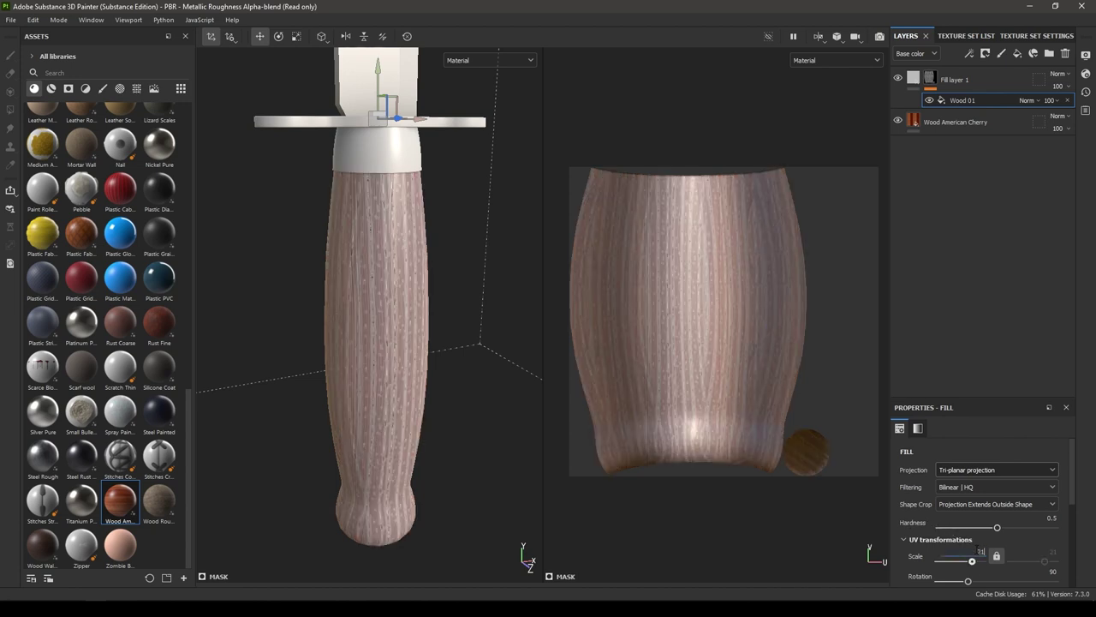
drag(972, 561, 966, 561)
scroll(408, 368, up, 5)
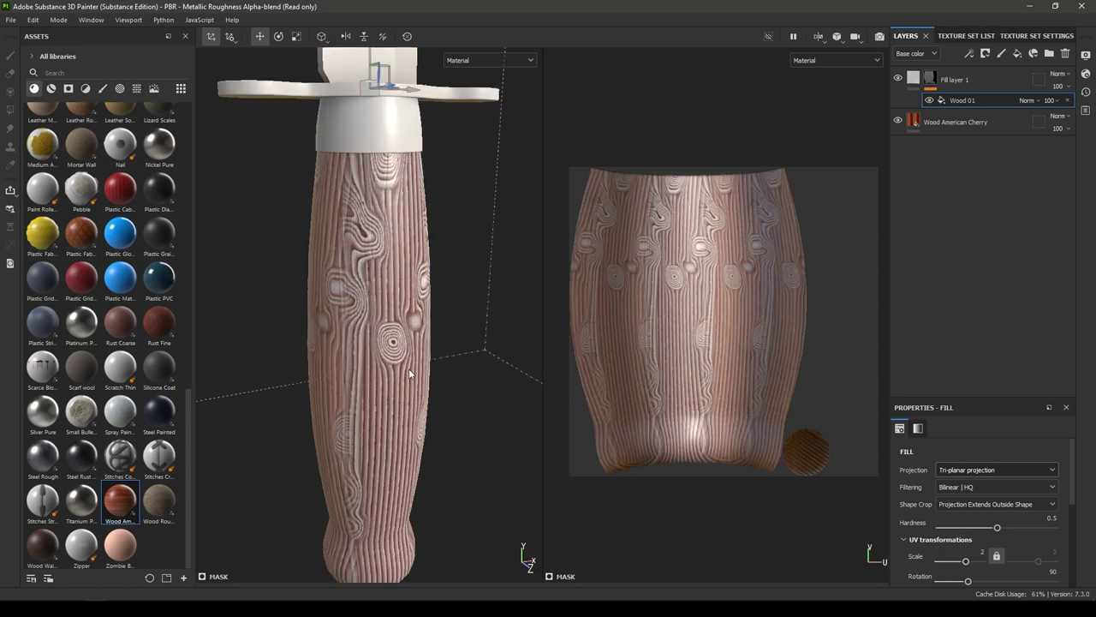
Step: Remove the Emissive and Opacity channels from the Wood texture set and return to the layer stack
click(910, 80)
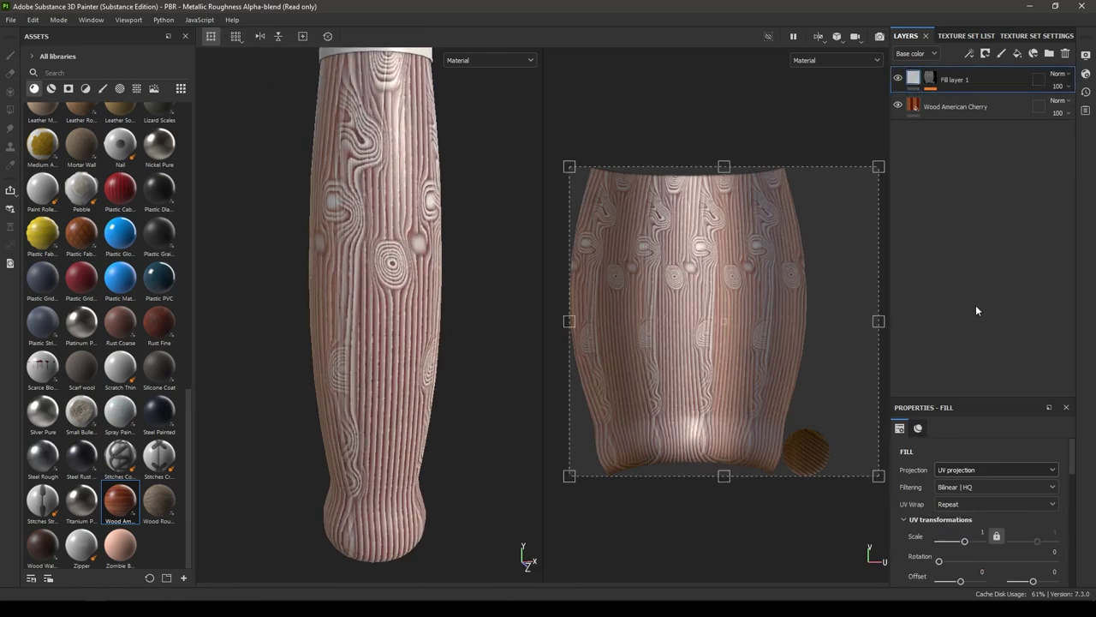
scroll(990, 480, down, 5)
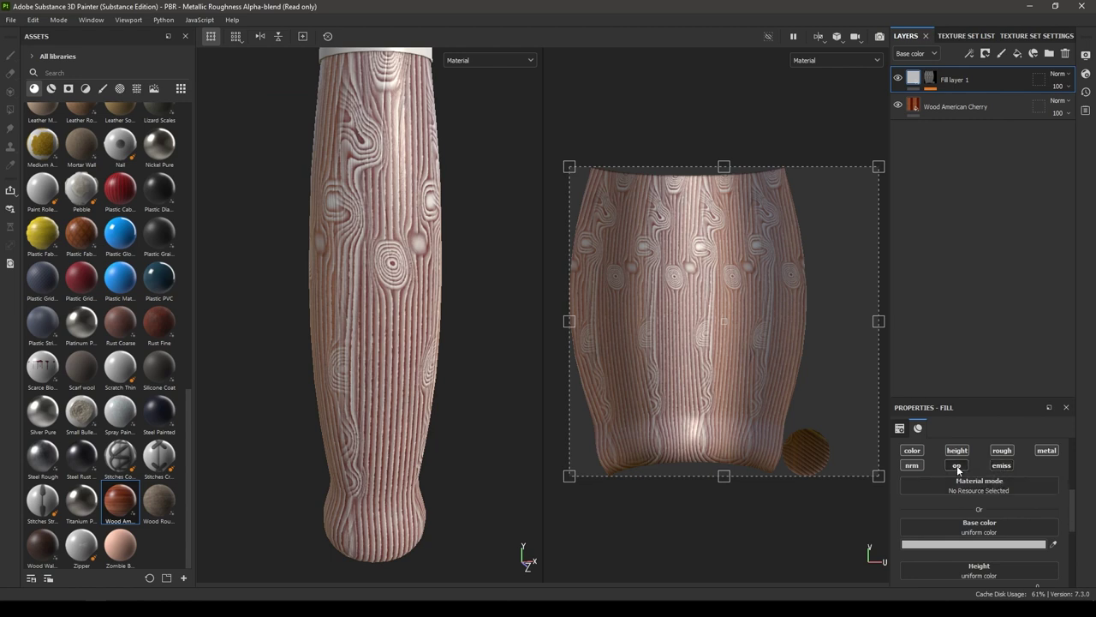
click(1012, 39)
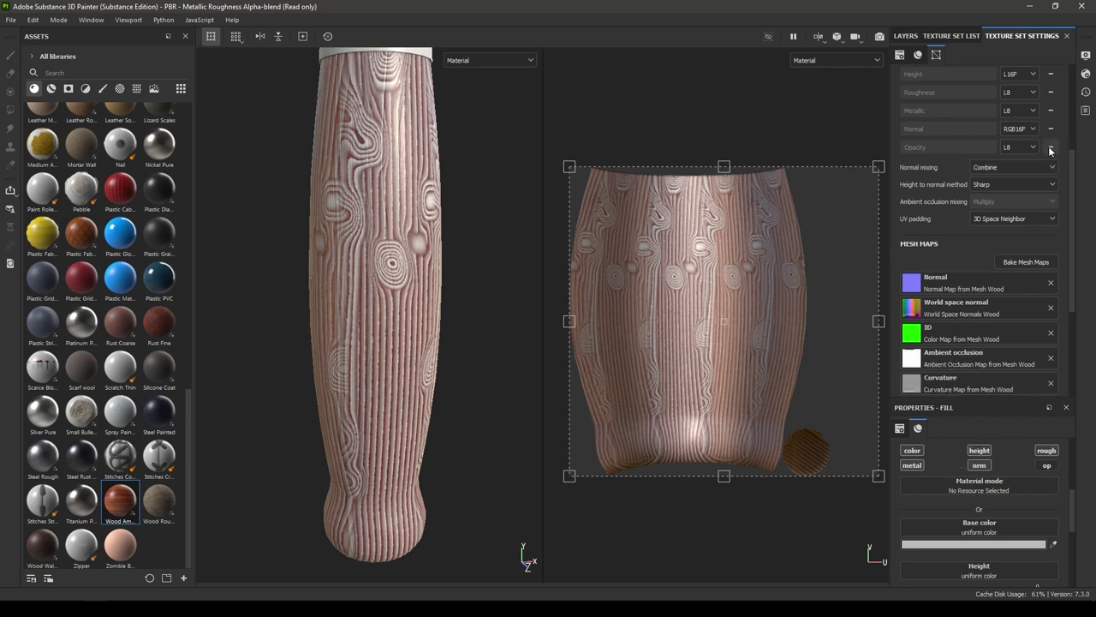
click(1050, 147)
click(906, 36)
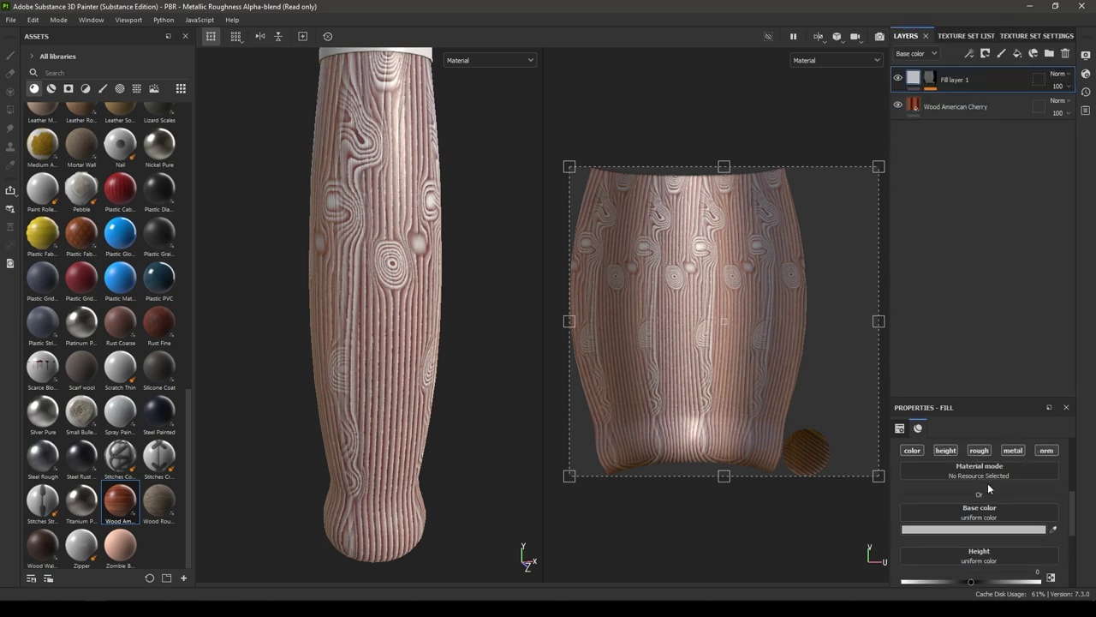
Step: Set the Height value of Fill layer 1 to -0.05
scroll(988, 483, down, 2)
click(1038, 515)
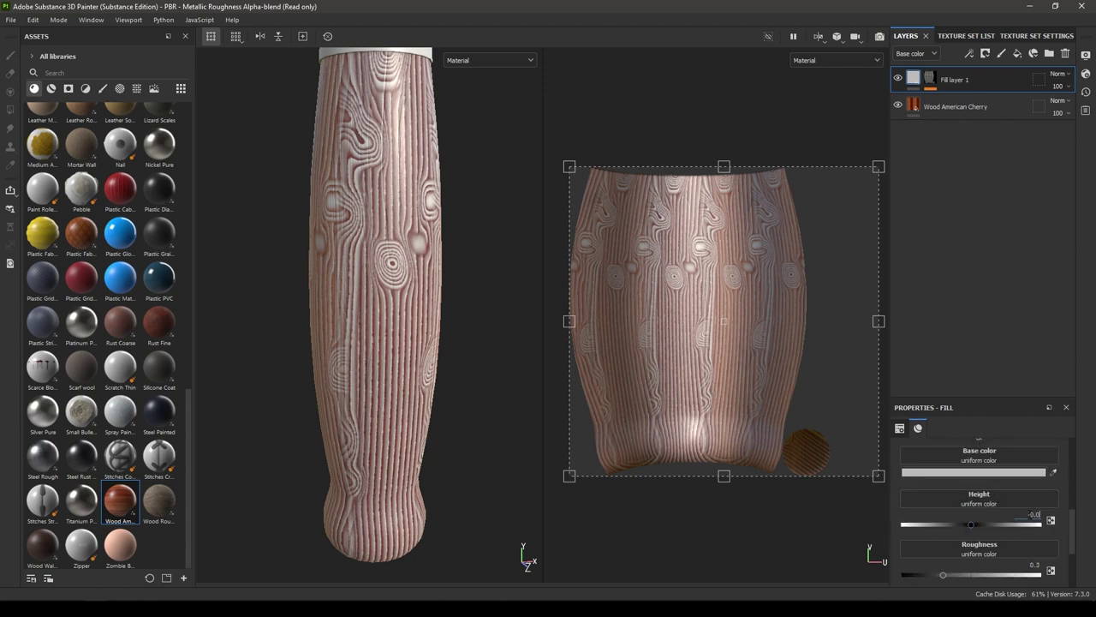
text(-0.05)
key(Return)
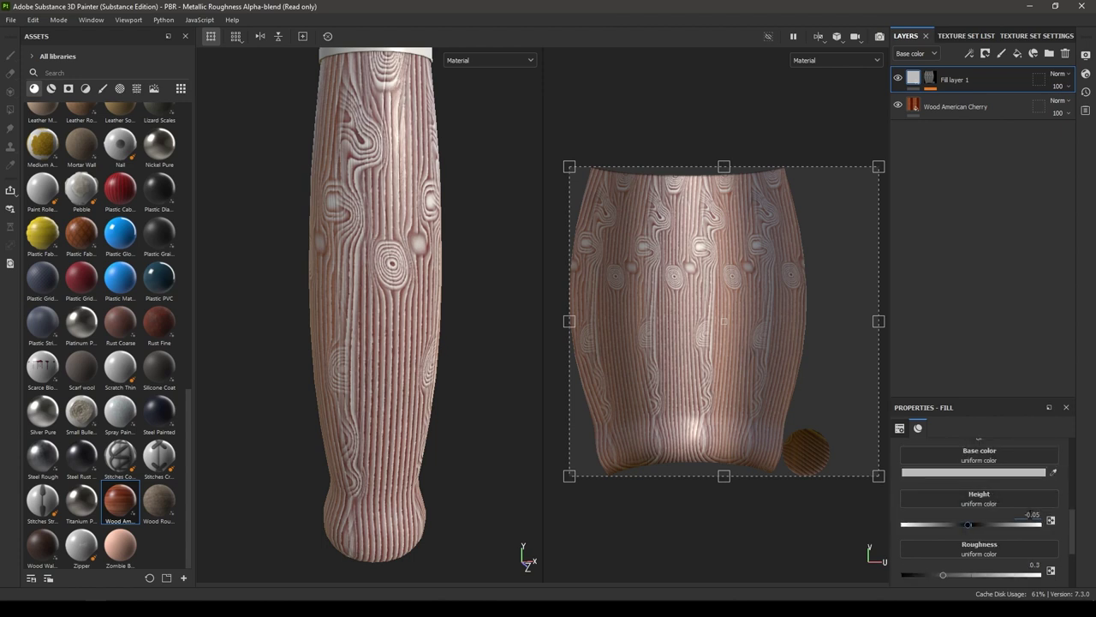
Step: Darken Fill layer 1's base color to a value of 0.116 and shift its hue to orange
click(956, 473)
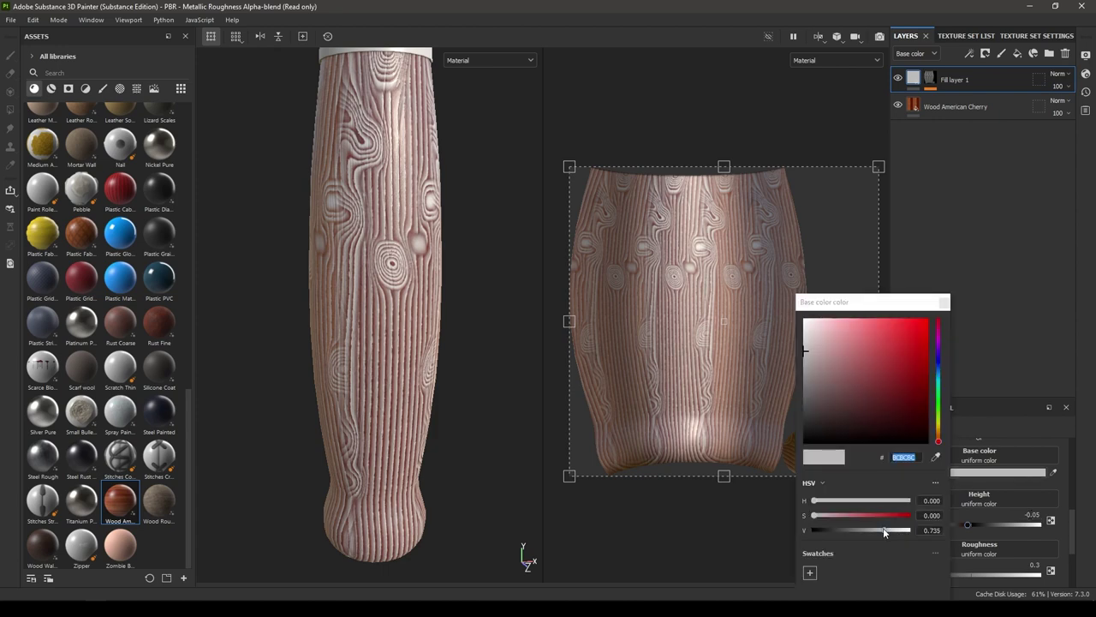
drag(883, 530, 822, 529)
alt+drag(403, 459, 343, 430)
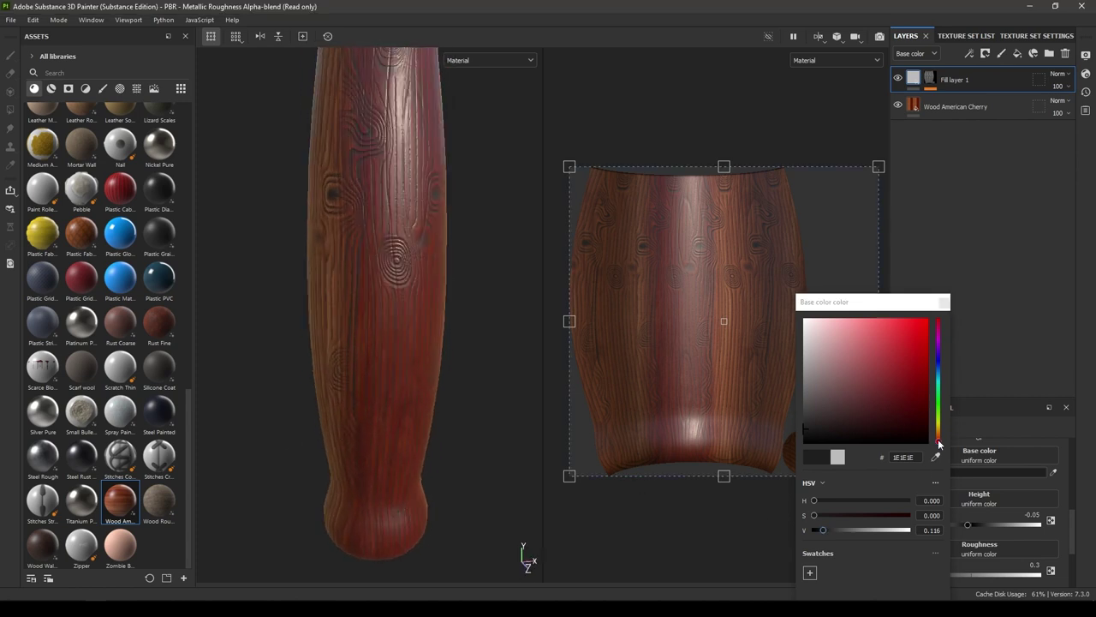
drag(939, 441, 939, 434)
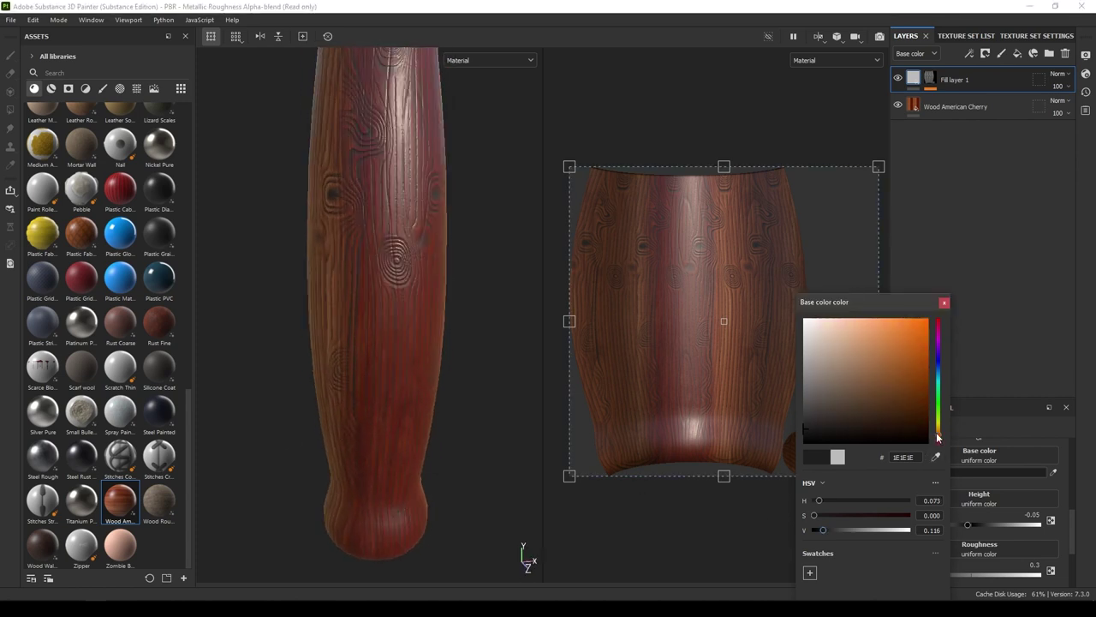
click(938, 433)
Step: Saturate and brighten Fill layer 1's base color to the brown 572F08
drag(813, 515, 837, 530)
alt+drag(386, 463, 389, 484)
drag(888, 409, 915, 400)
alt+right_drag(402, 371, 338, 142)
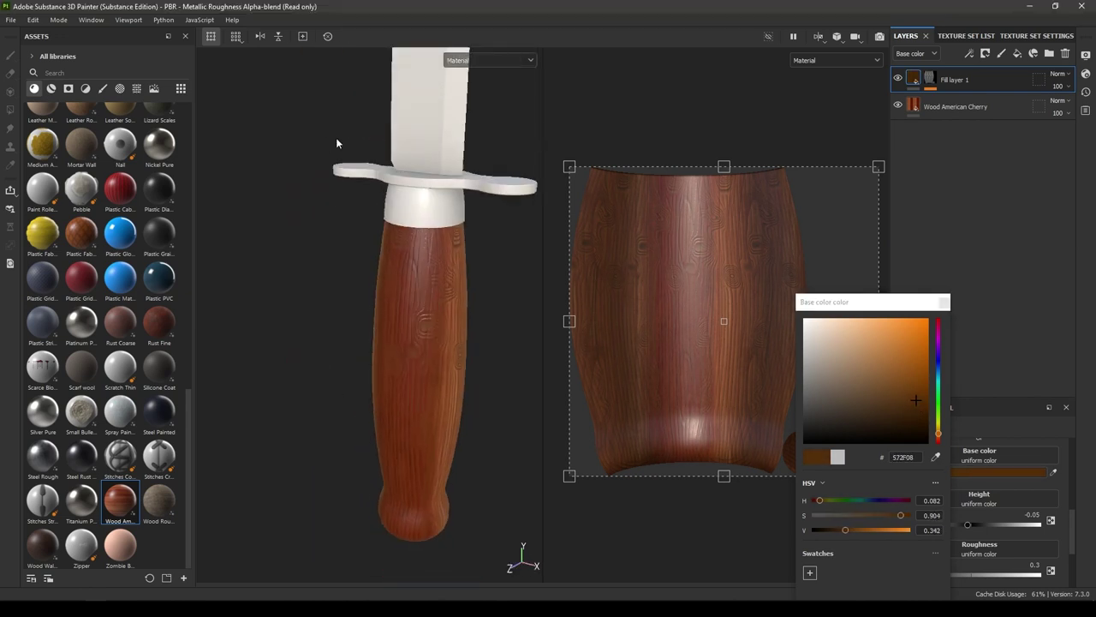
Step: Darken Fill layer 1's base color to 3D2106 by lowering its value to 0.238
alt+drag(337, 143, 426, 276)
alt+right_drag(425, 276, 496, 368)
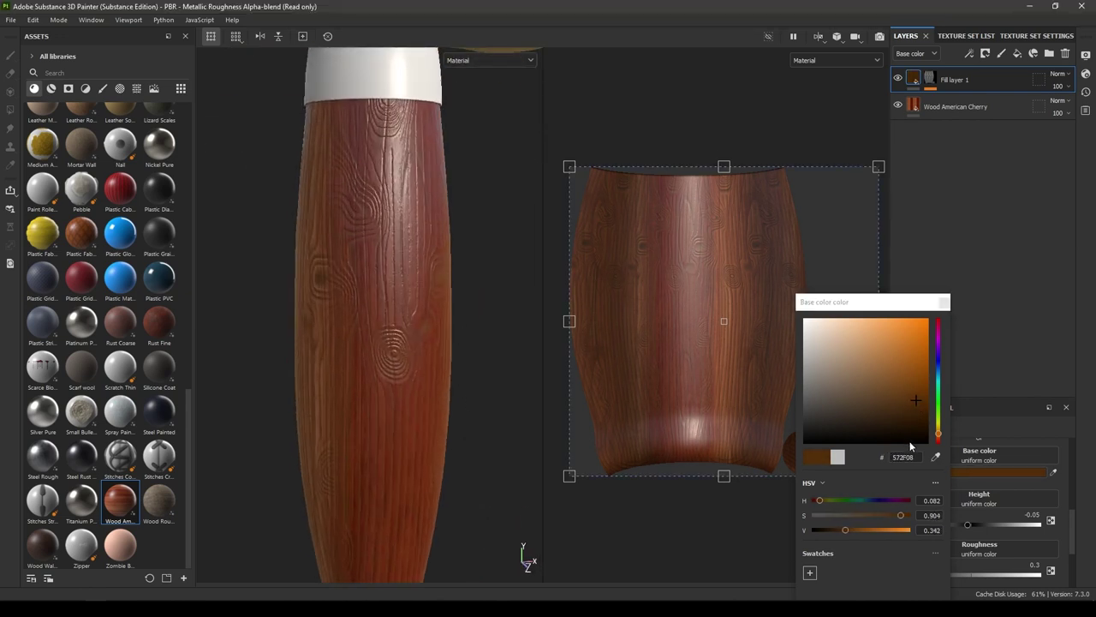
drag(843, 530, 835, 529)
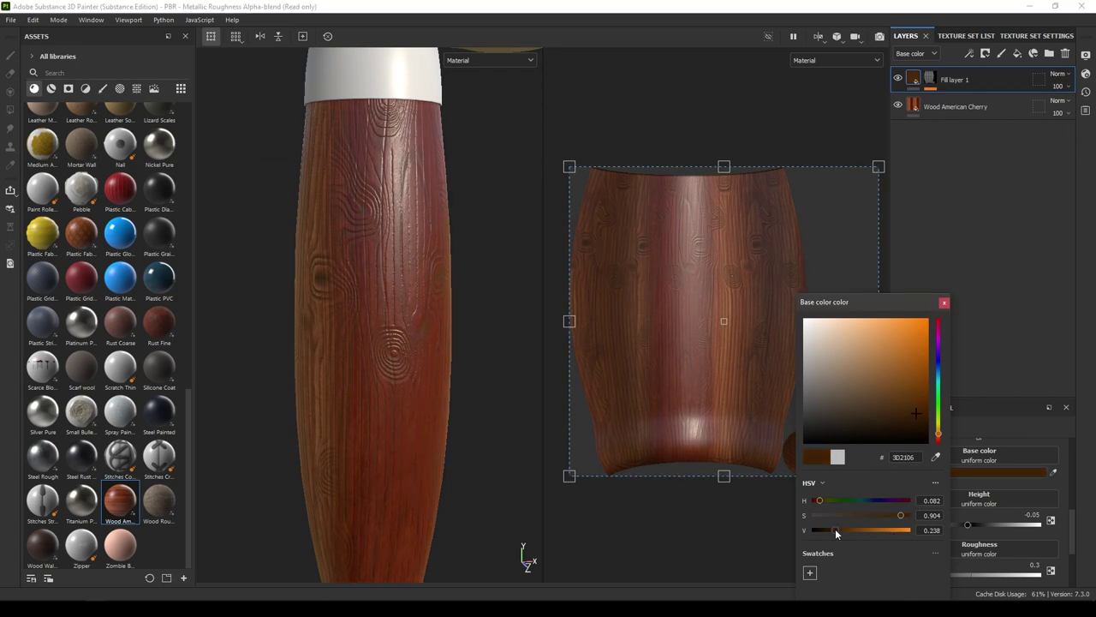
Step: Examine the recolored wood grain on the knife handle from several angles and distances, and close the color picker
alt+drag(313, 240, 362, 421)
alt+right_drag(362, 421, 351, 359)
alt+drag(351, 360, 416, 396)
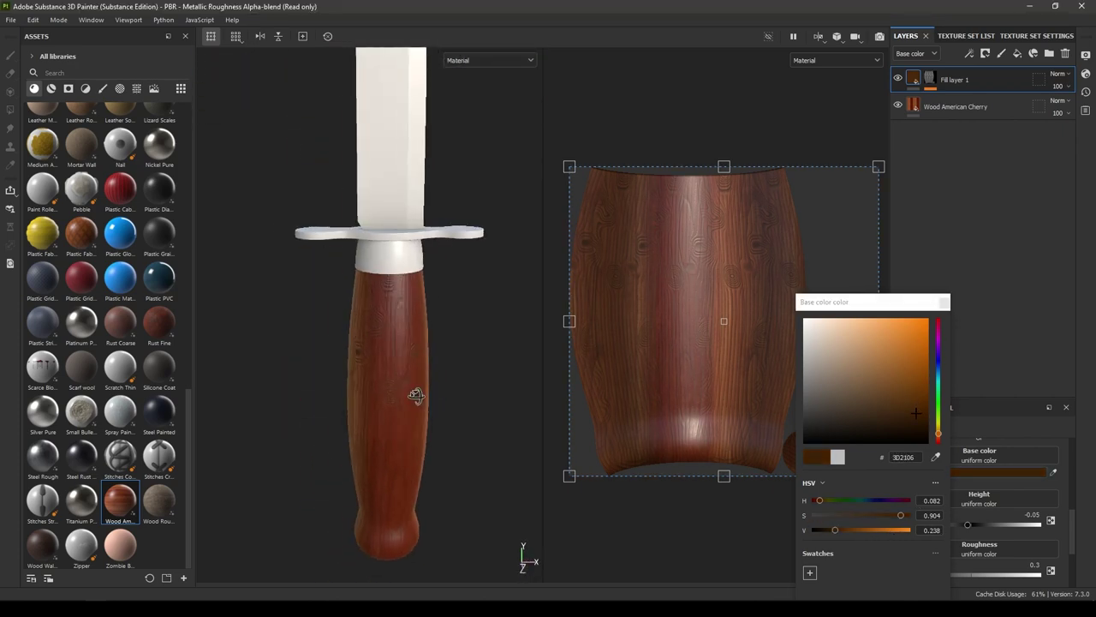
alt+right_drag(416, 397, 471, 512)
alt+right_drag(380, 419, 377, 215)
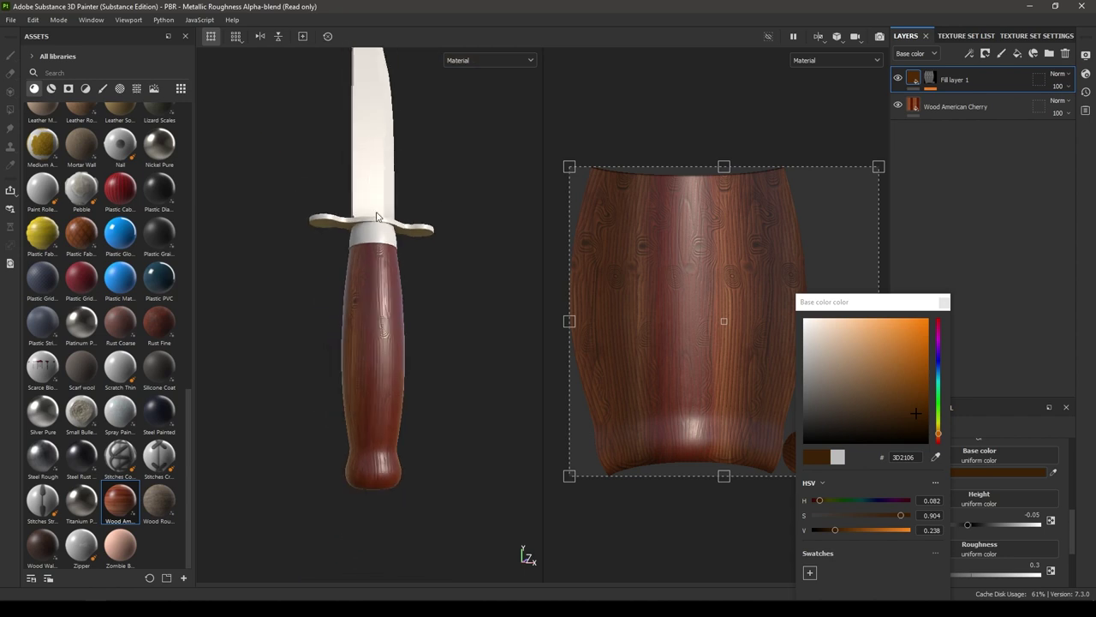
alt+drag(377, 215, 333, 240)
alt+right_drag(333, 240, 414, 384)
alt+middle_drag(414, 384, 435, 308)
scroll(435, 308, up, 2)
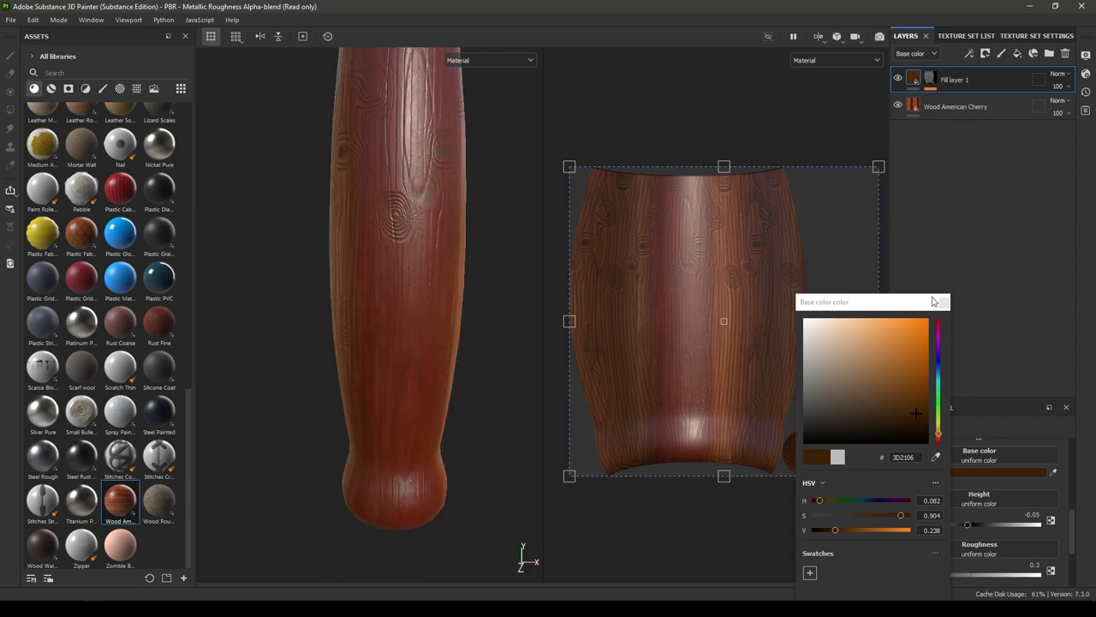
click(942, 302)
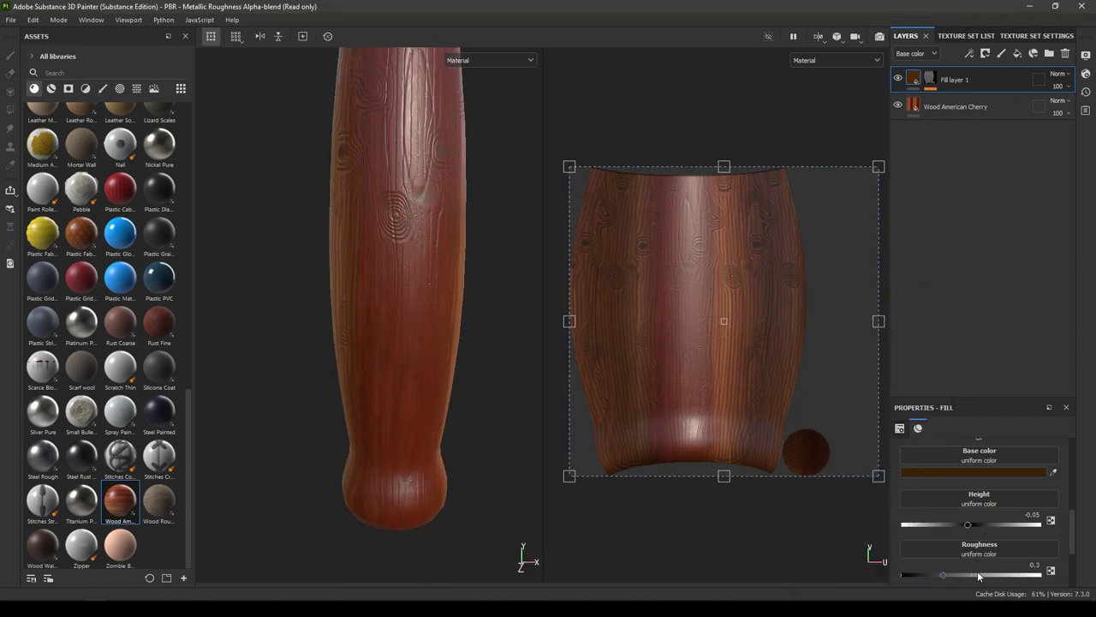
Step: Set the Roughness of Fill layer 1 to 0.4
mouse_move(944, 572)
mouse_down()
mouse_move(978, 572)
mouse_move(969, 577)
mouse_up()
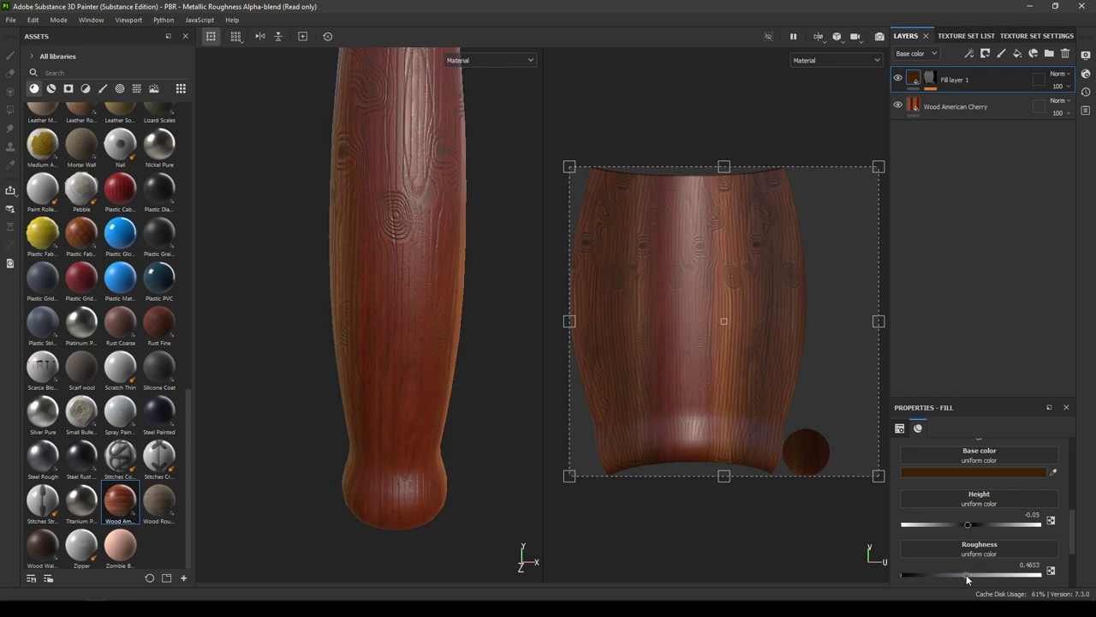
click(1029, 565)
text(0.4)
key(Return)
mouse_move(400, 301)
alt+mouse_down()
mouse_move(472, 313)
mouse_move(482, 348)
mouse_move(459, 323)
mouse_move(423, 334)
mouse_move(382, 245)
mouse_move(382, 289)
mouse_move(433, 313)
alt+mouse_up()
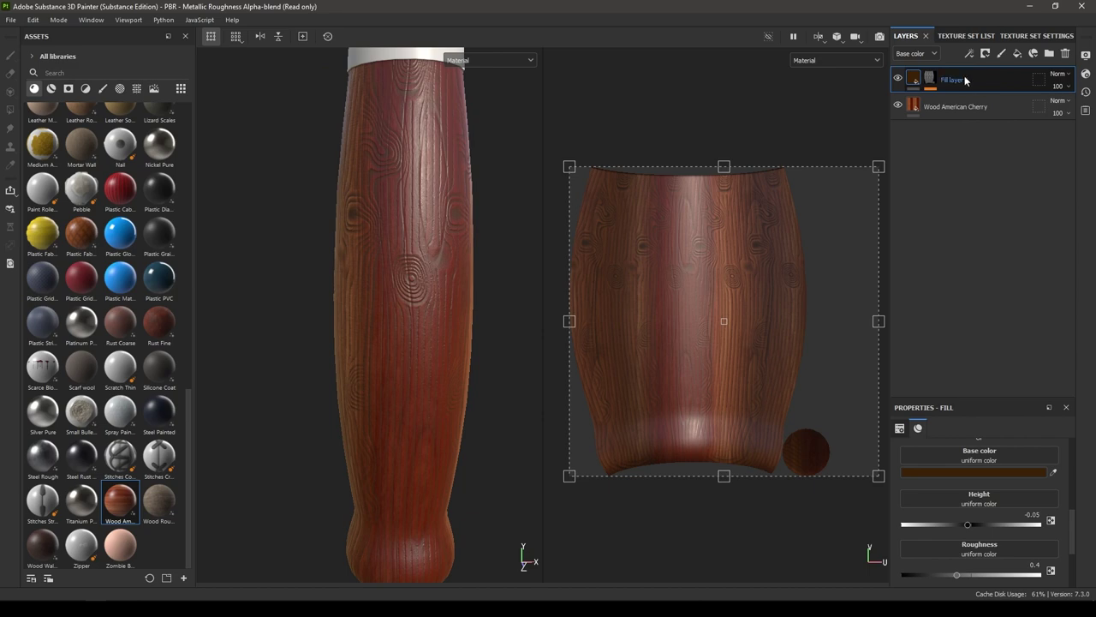
Step: Add a new fill layer above Fill layer 1, give it a black mask and add a fill to that mask
click(1018, 57)
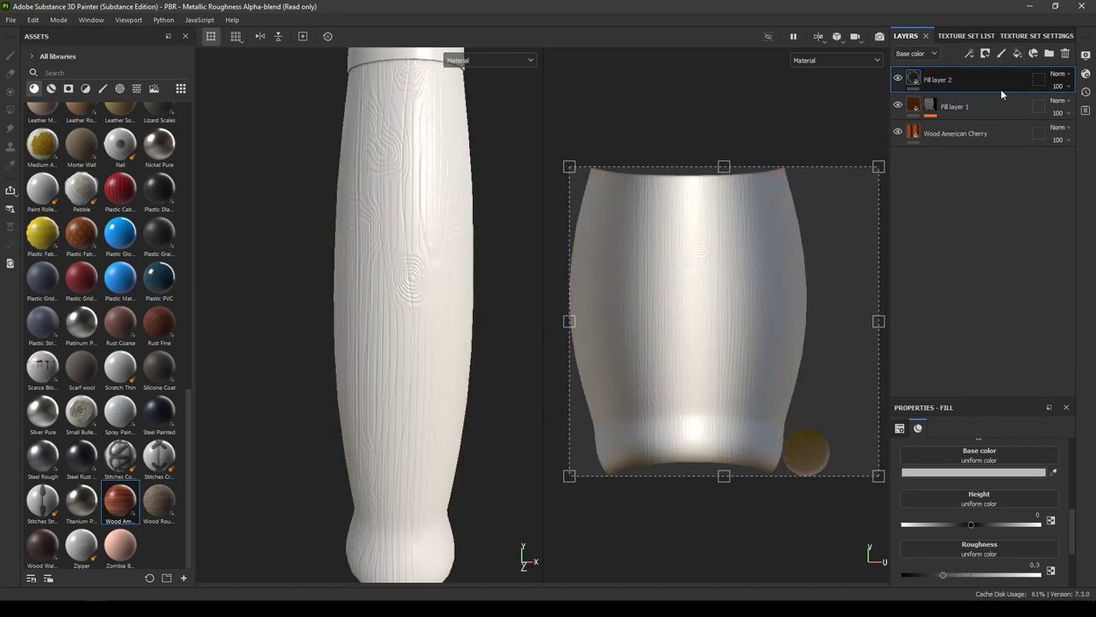
right_click(949, 85)
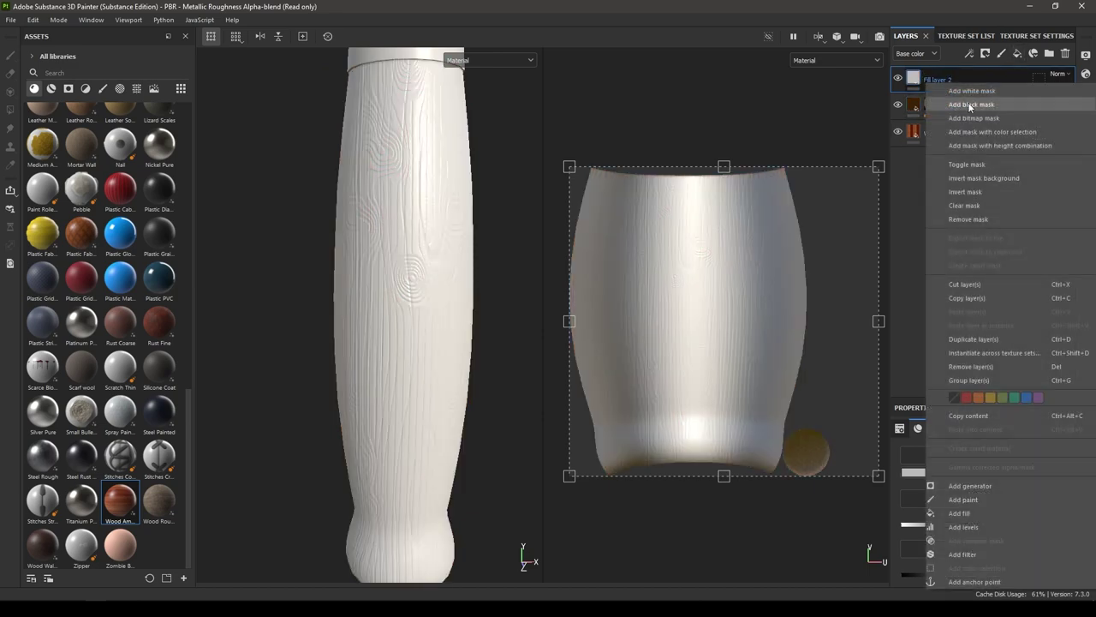
click(971, 106)
right_click(964, 83)
click(969, 515)
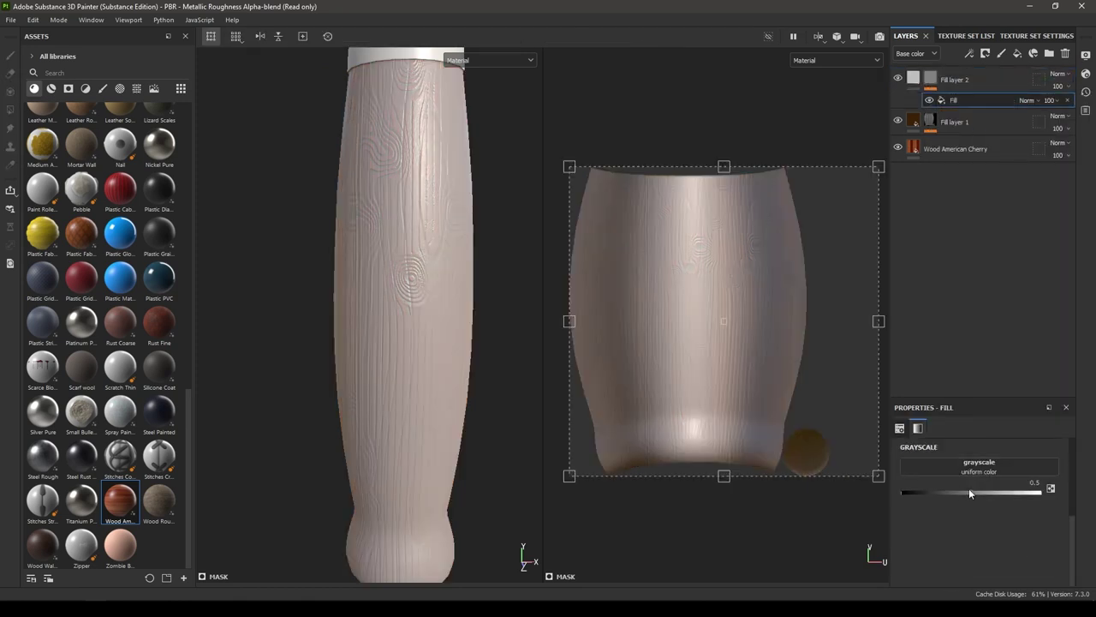
Step: Search the textures for "scra" and assign Grunge Scratches Rough to the mask fill of Fill layer 2
click(993, 468)
key(BackSpace)
key(BackSpace)
key(BackSpace)
key(BackSpace)
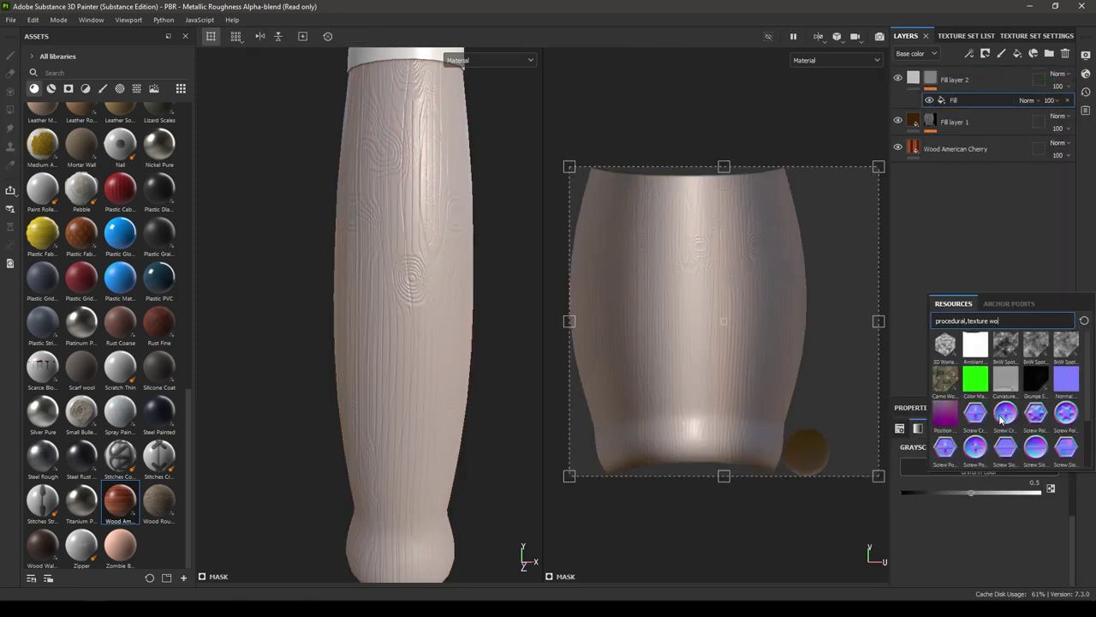
text(scra)
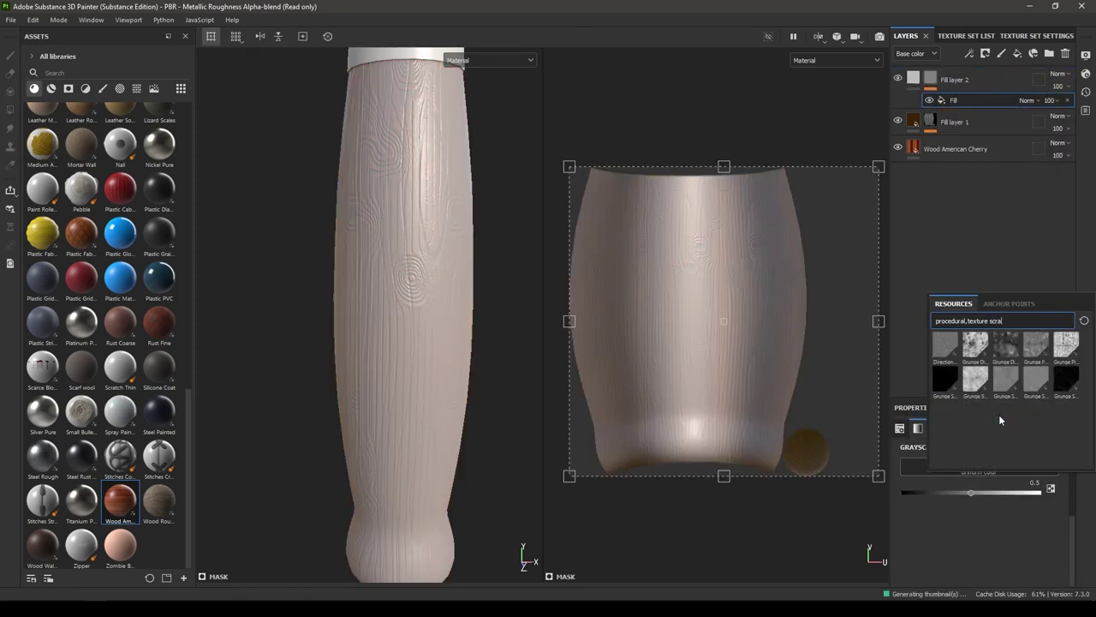
click(1072, 381)
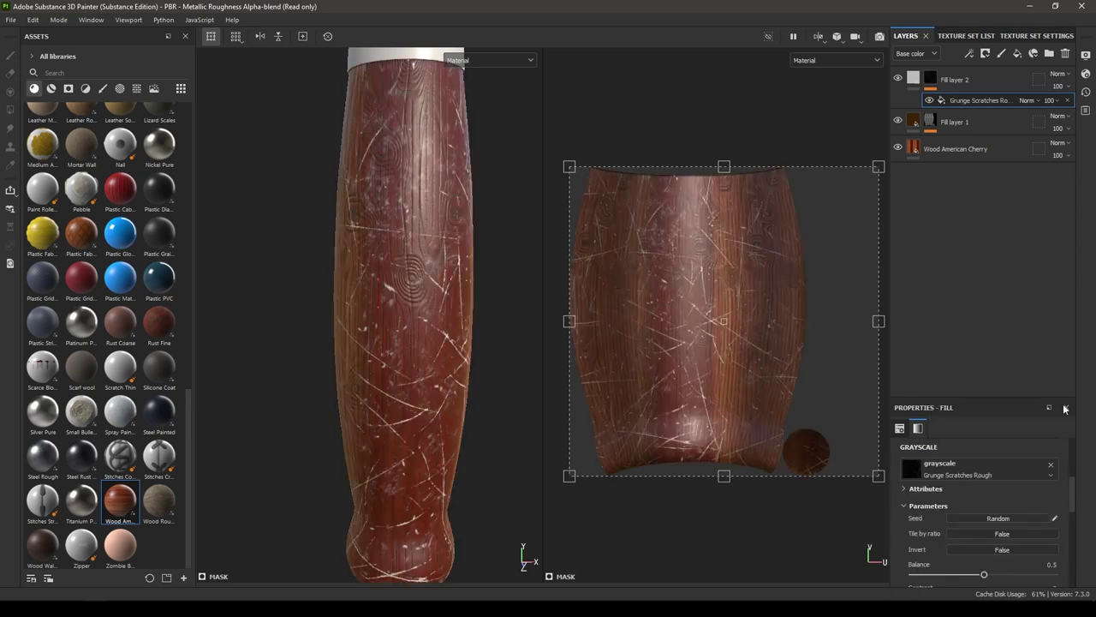
Step: Set the Height of Fill layer 2 to -0.2 and check the scratch depth on the handle
click(915, 78)
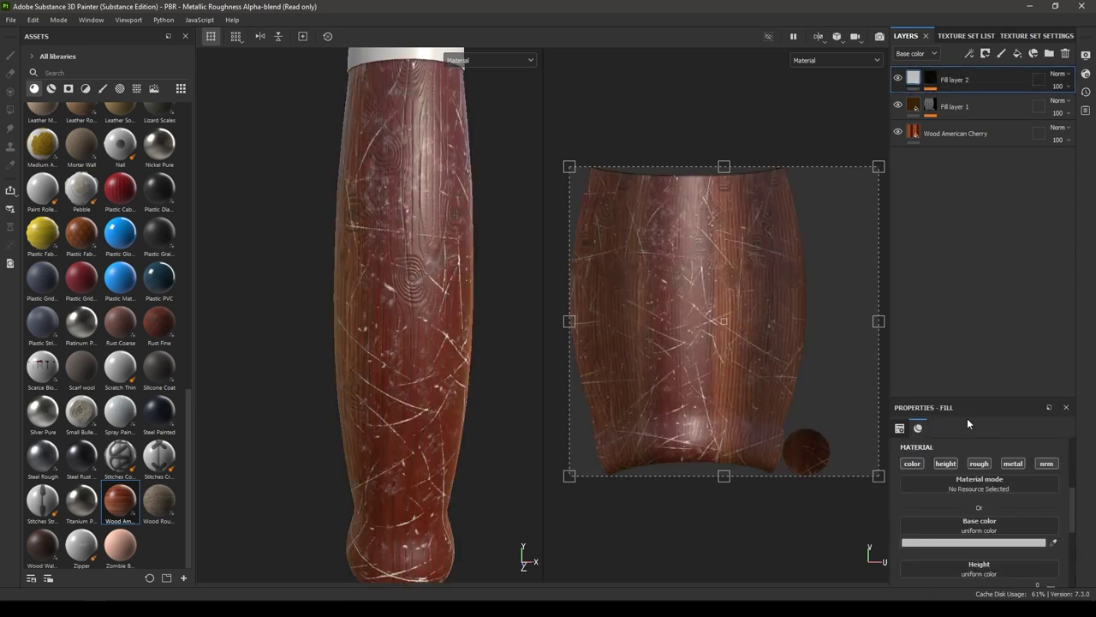
scroll(1029, 549, down, 3)
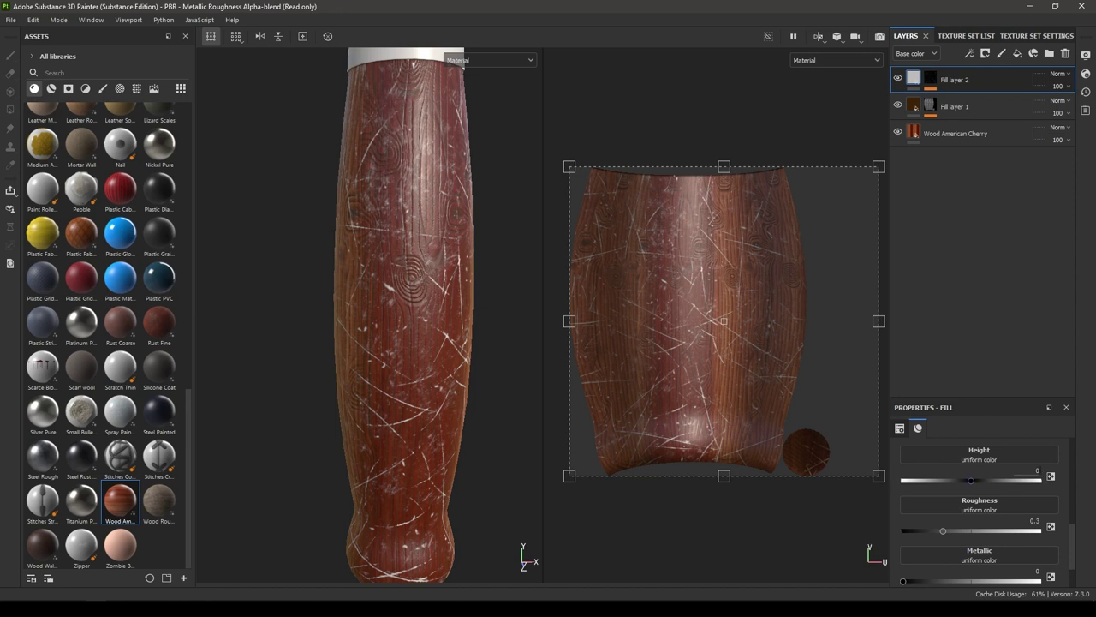
click(1037, 470)
key(Return)
click(1034, 470)
text(-0.2)
scroll(446, 221, up, 2)
alt+drag(446, 220, 394, 262)
scroll(396, 282, up, 2)
alt+drag(377, 343, 453, 361)
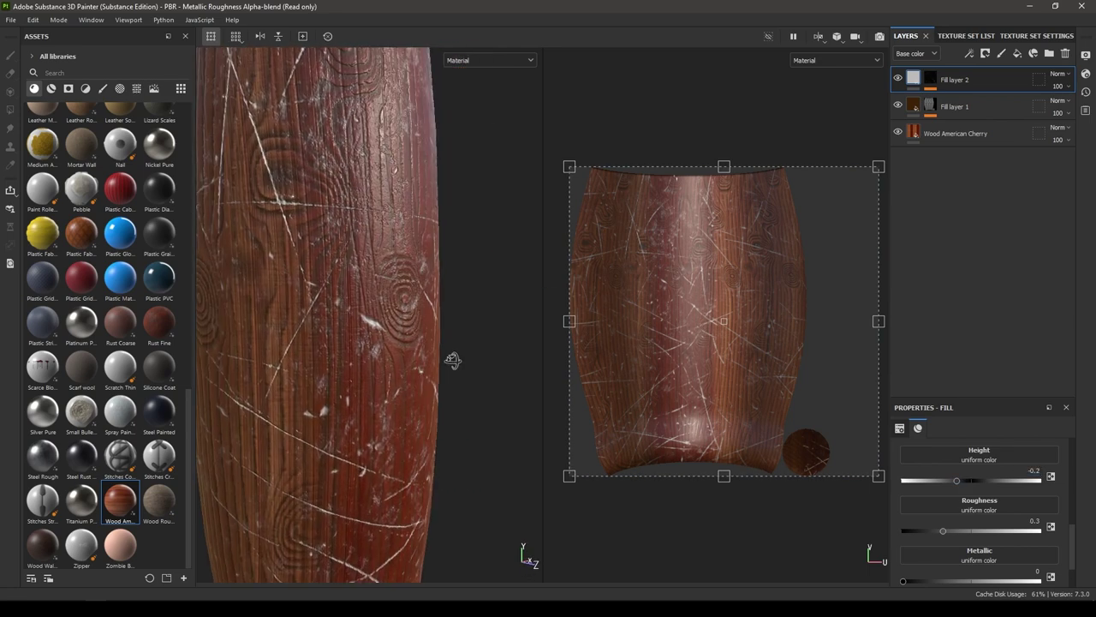
Step: Set the Roughness of Fill layer 2 to 0.8
click(924, 78)
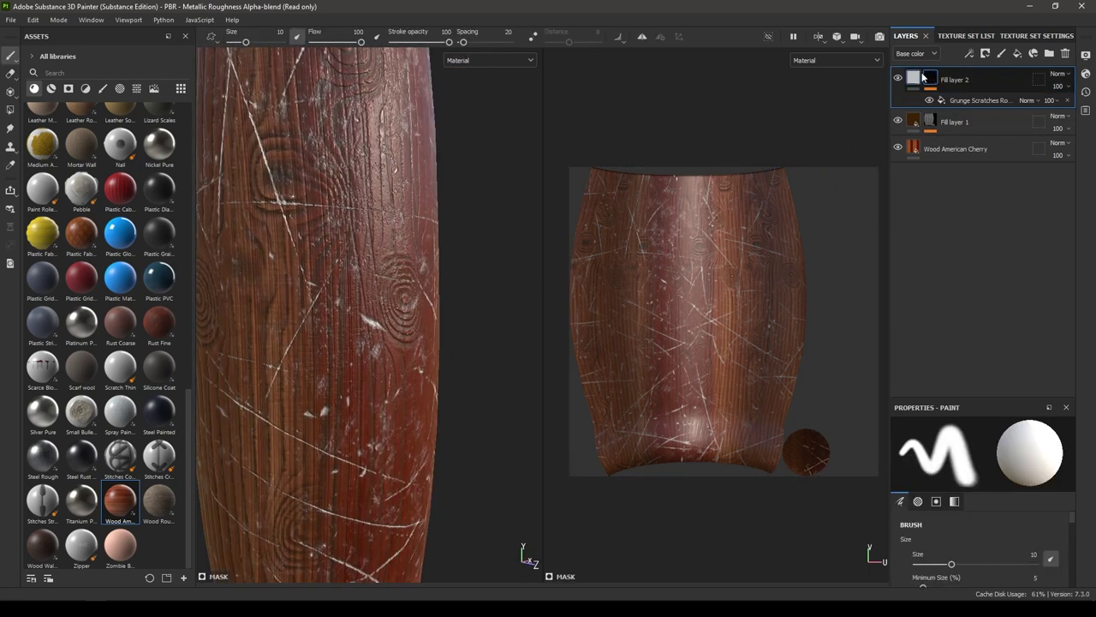
click(914, 77)
scroll(989, 580, down, 2)
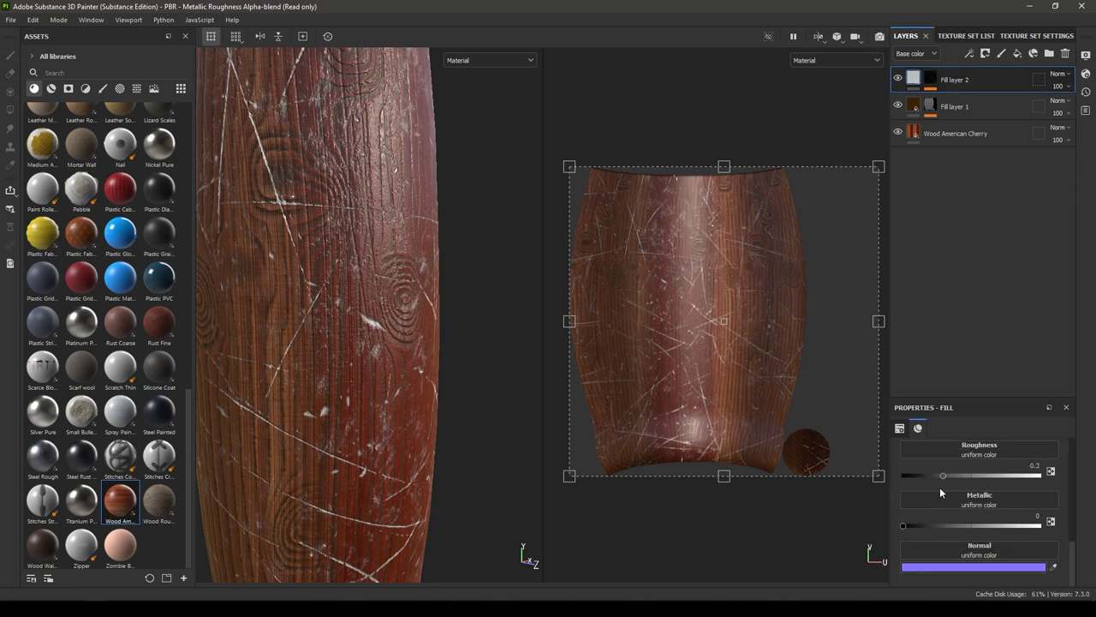
drag(944, 475, 1016, 475)
click(1027, 465)
text(0.)
key(Return)
Step: Sample the reddish brown 5C322B from the handle's wood as Fill layer 2's base color
scroll(994, 480, up, 3)
scroll(966, 499, up, 2)
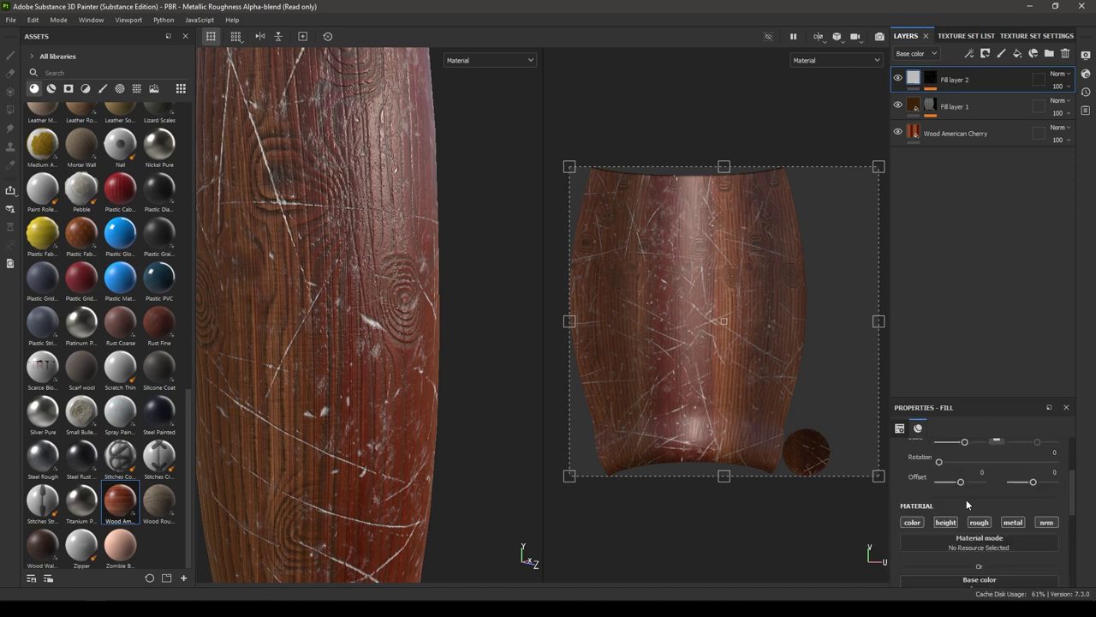
scroll(971, 531, down, 2)
click(974, 487)
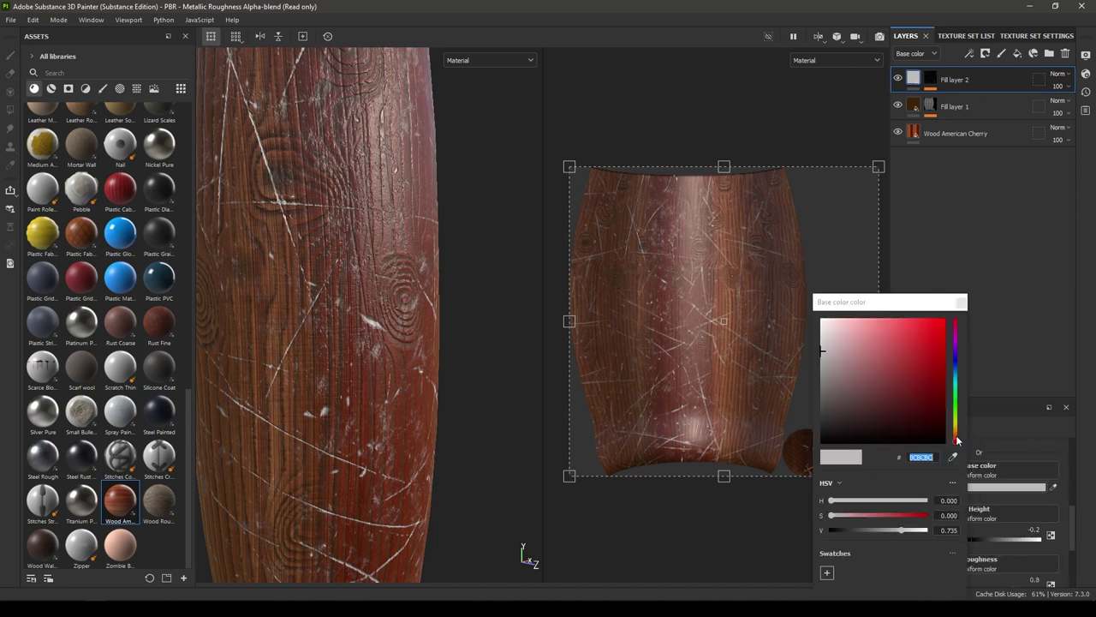
click(952, 456)
drag(953, 458, 360, 411)
click(350, 269)
scroll(367, 303, down, 3)
alt+middle_drag(360, 411, 395, 334)
scroll(395, 334, up, 2)
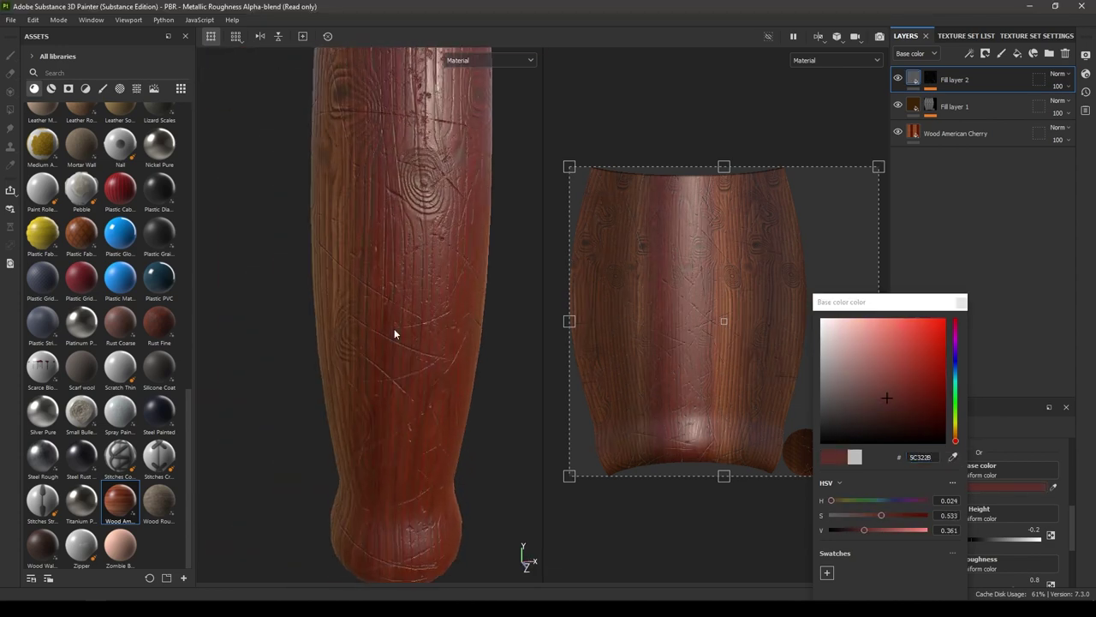
click(962, 302)
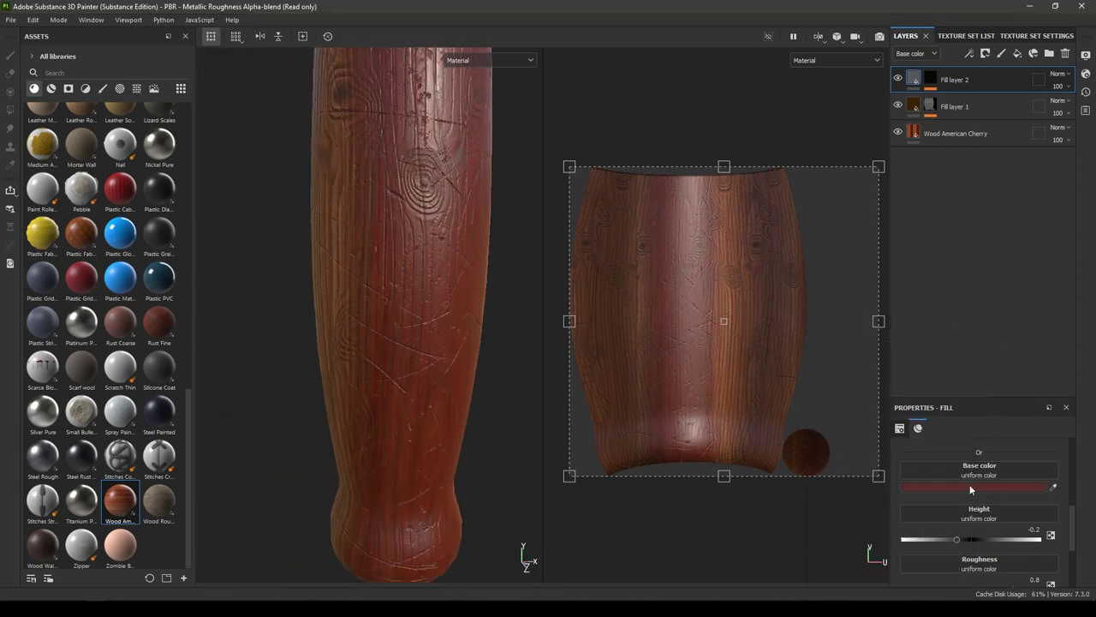
Step: Lower the Balance of Fill layer 2's Grunge Scratches Rough mask to 0.3
click(931, 78)
click(965, 103)
alt+right_drag(372, 279, 525, 391)
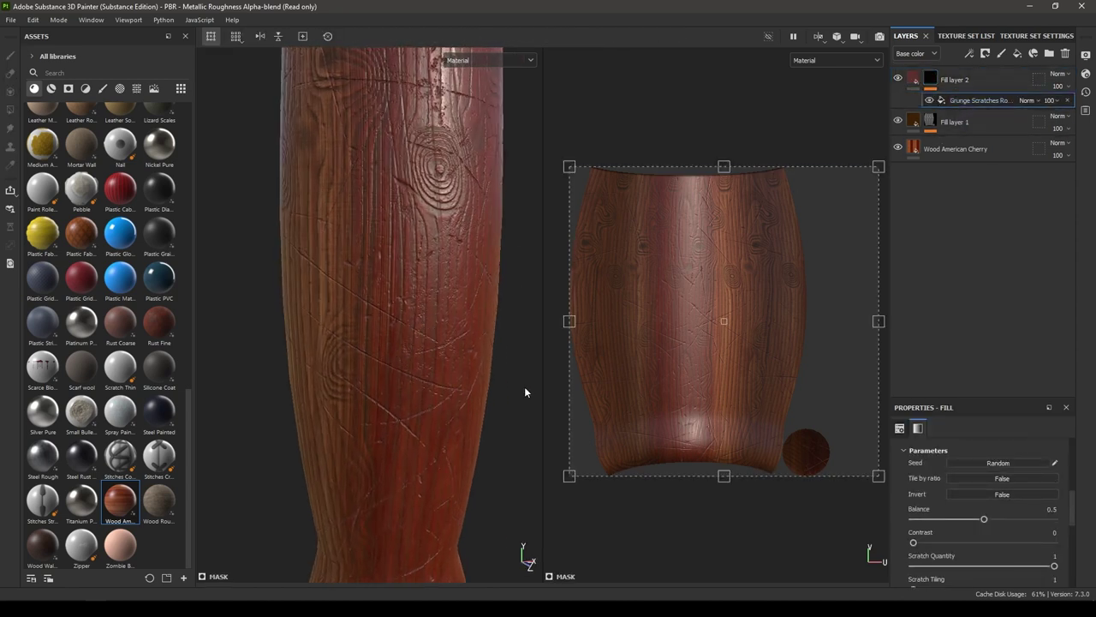
alt+drag(525, 391, 507, 354)
drag(982, 518, 943, 519)
alt+drag(445, 439, 464, 426)
scroll(315, 351, down, 2)
click(1046, 509)
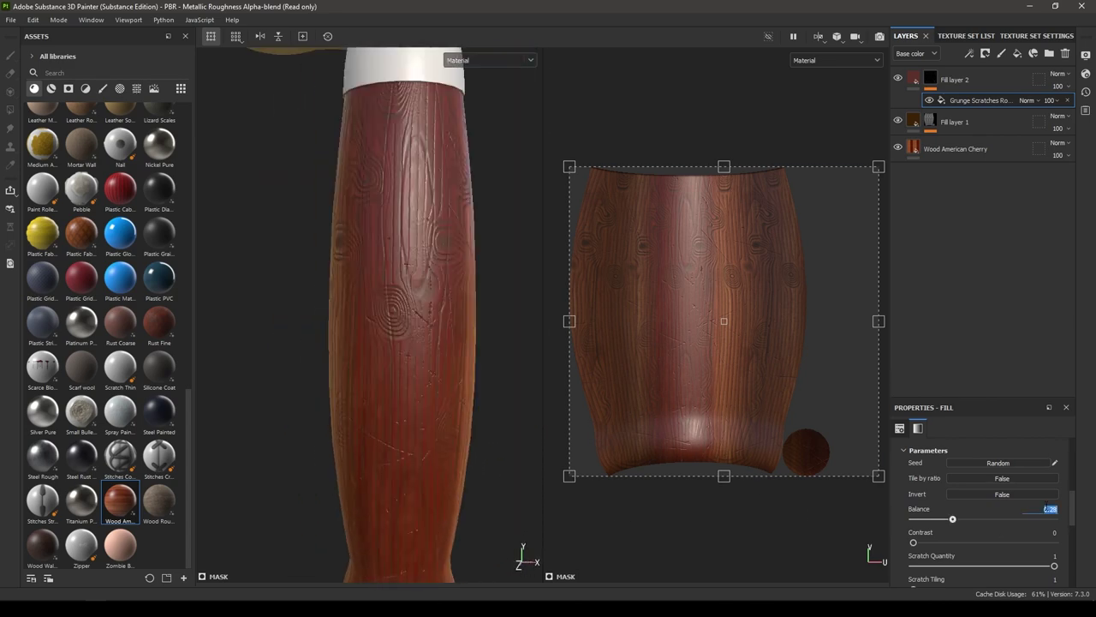
text(0.0.3)
key(Return)
key(1)
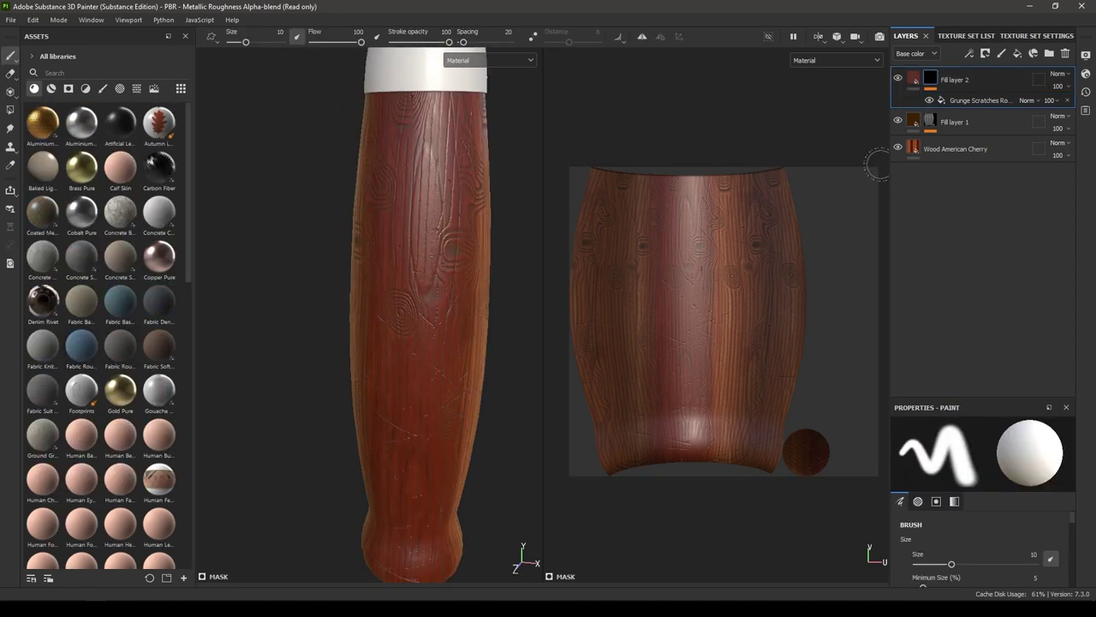
Step: Add another fill layer above Fill layer 2, with a black mask containing a fill
click(1017, 53)
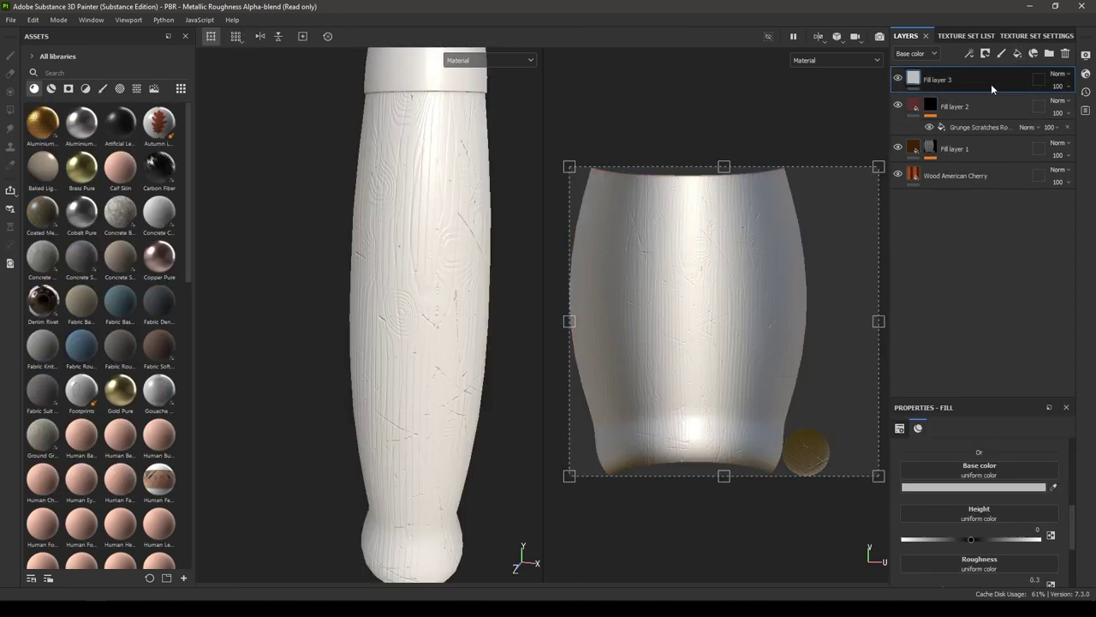
right_click(991, 84)
click(997, 100)
right_click(930, 78)
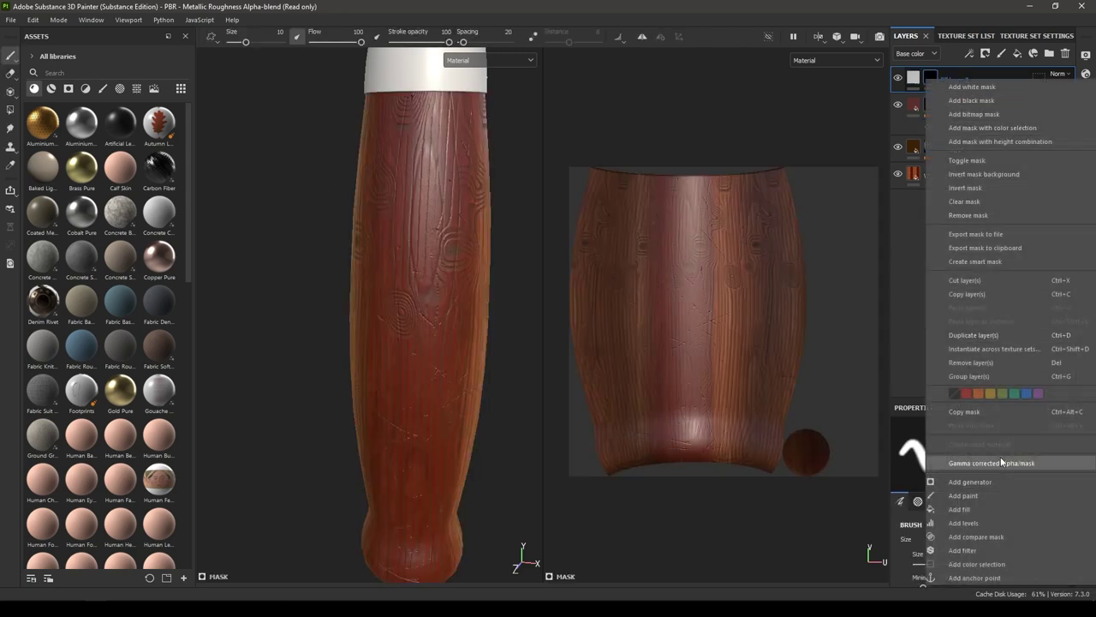
click(980, 507)
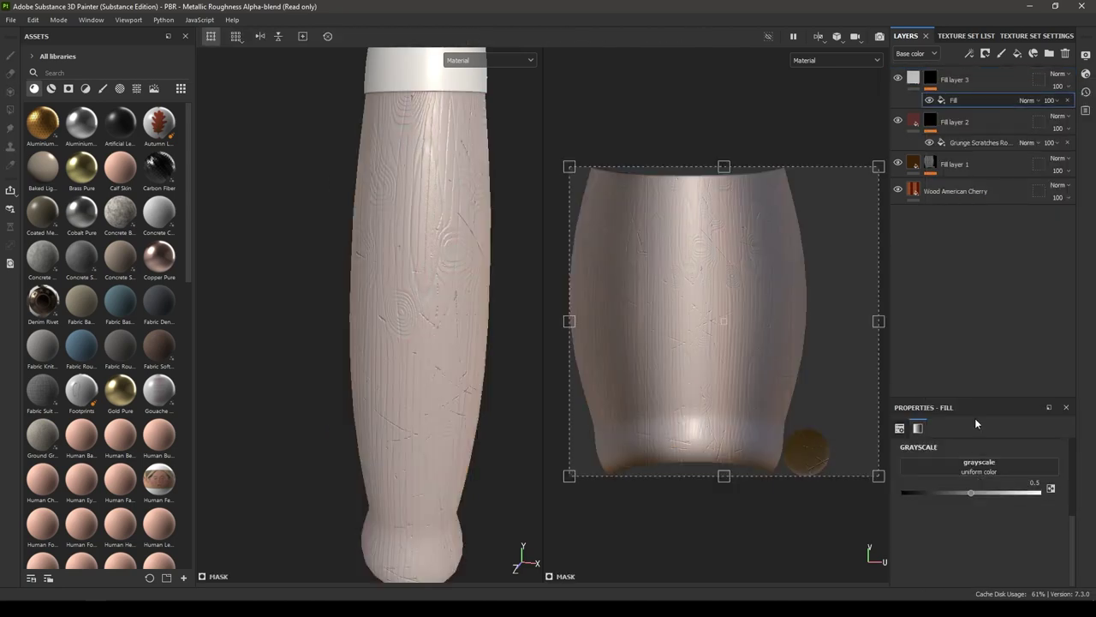
Step: Use the Anisotropic Noise texture as the grayscale source of Fill layer 3's mask fill
click(977, 473)
double_click(1039, 324)
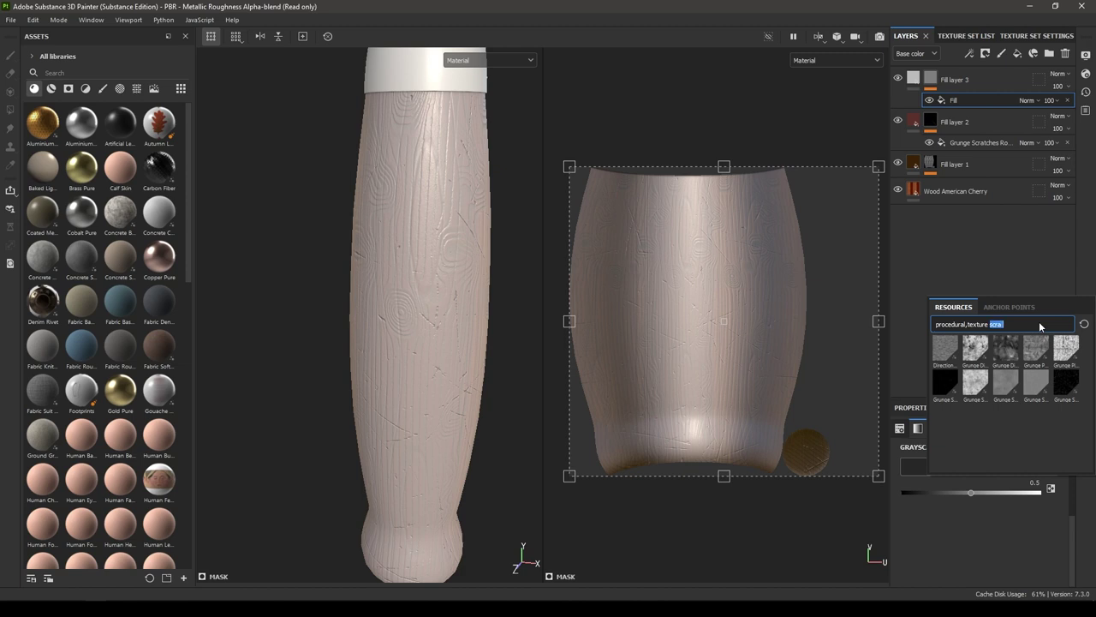
text(anis)
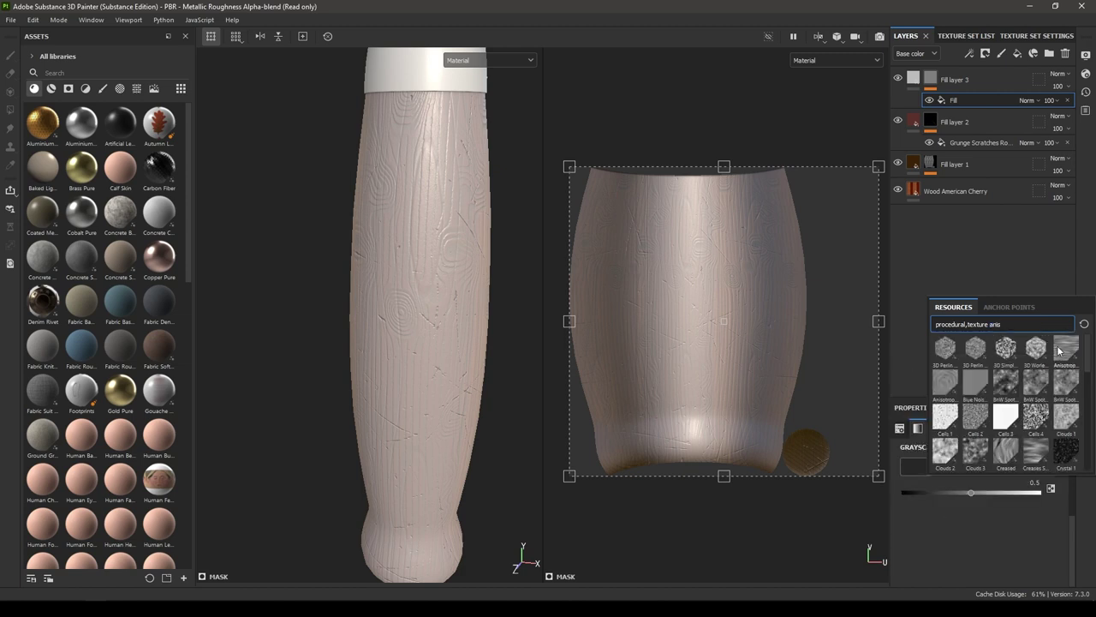
click(1059, 352)
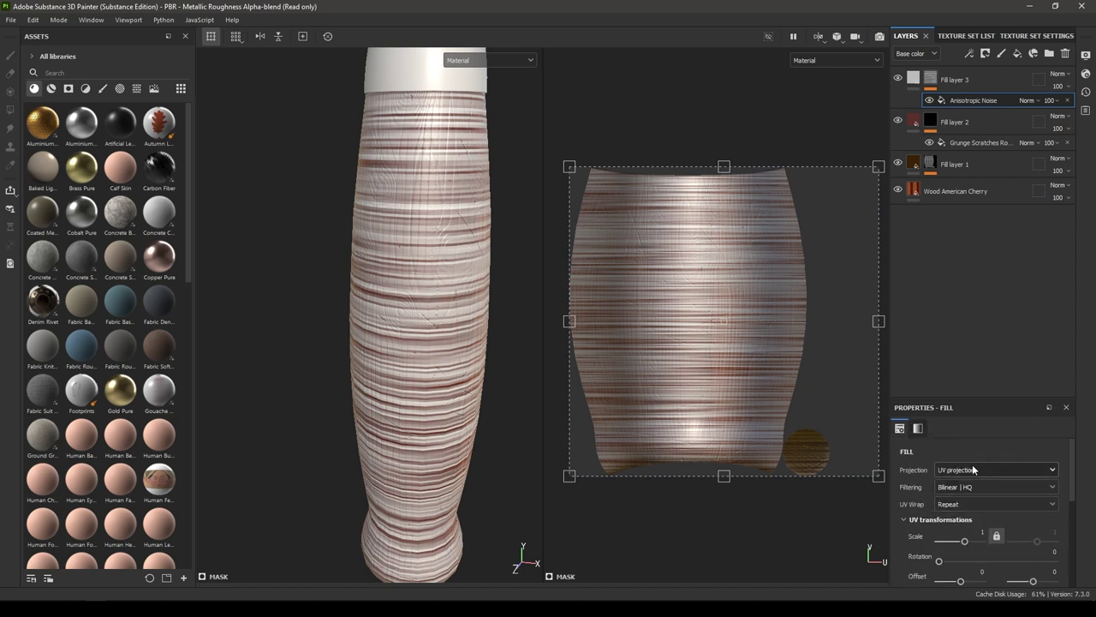
Step: Rotate the Anisotropic Noise in Fill layer 3's mask by 90 and set its UV scale to 10
scroll(972, 464, down, 2)
click(1054, 494)
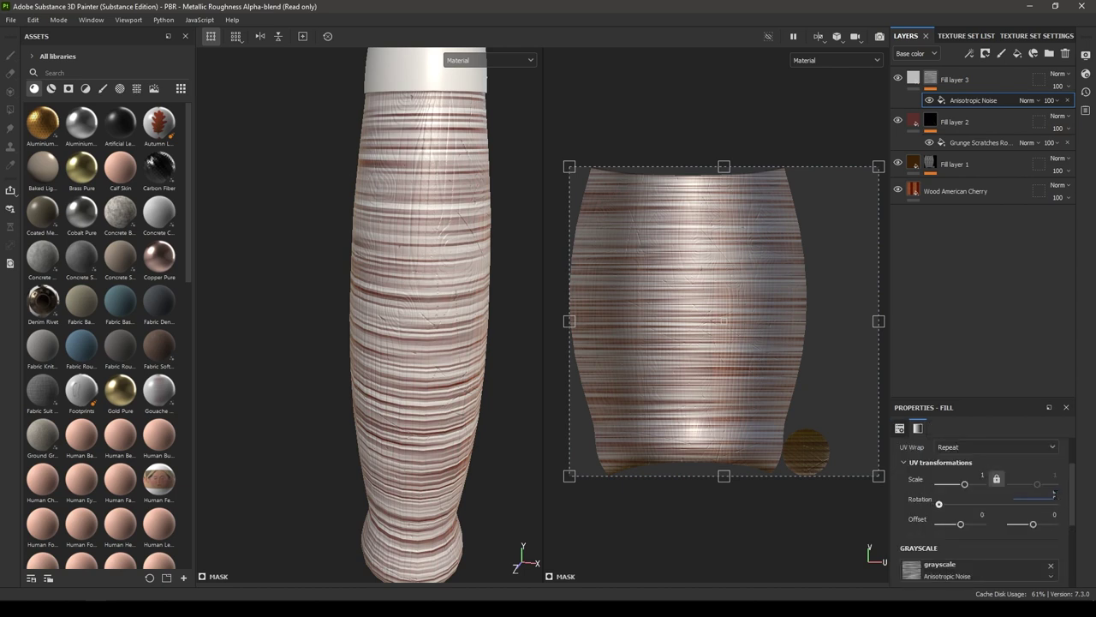
text(90)
key(Return)
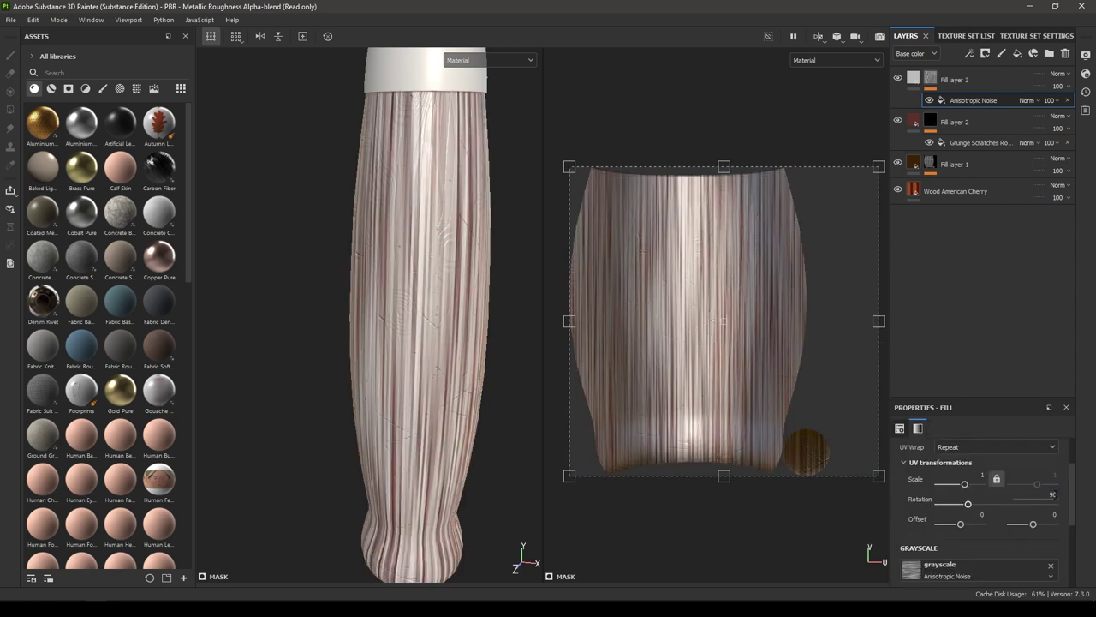
click(981, 474)
text(10)
key(Return)
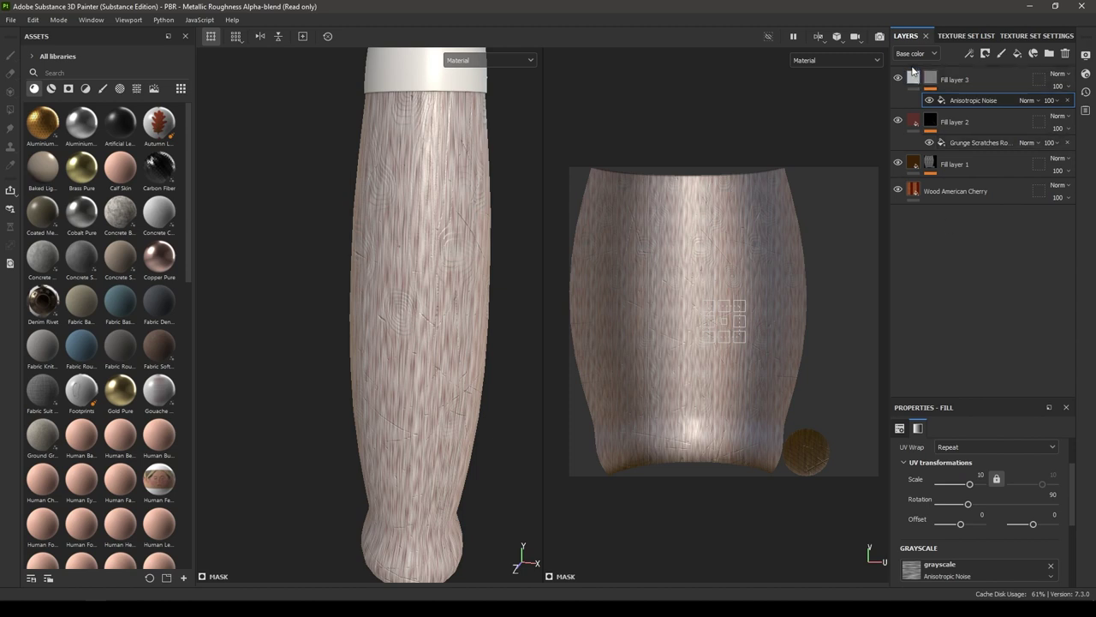
Step: Set Fill layer 3's base color to the dark brown 27140A
click(913, 79)
scroll(1014, 531, down, 3)
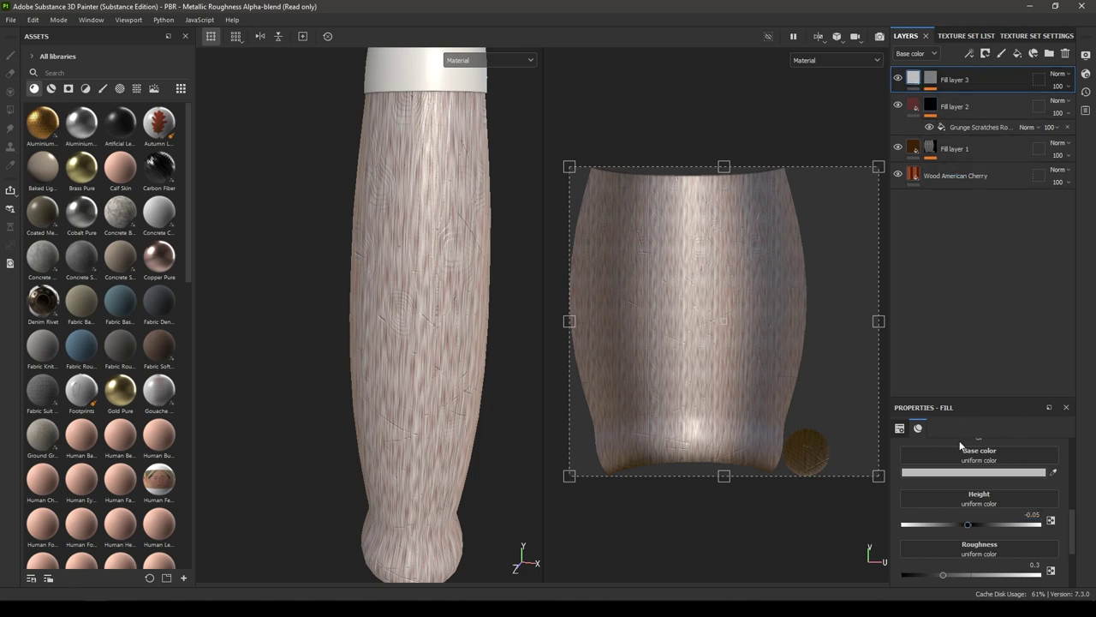
click(960, 472)
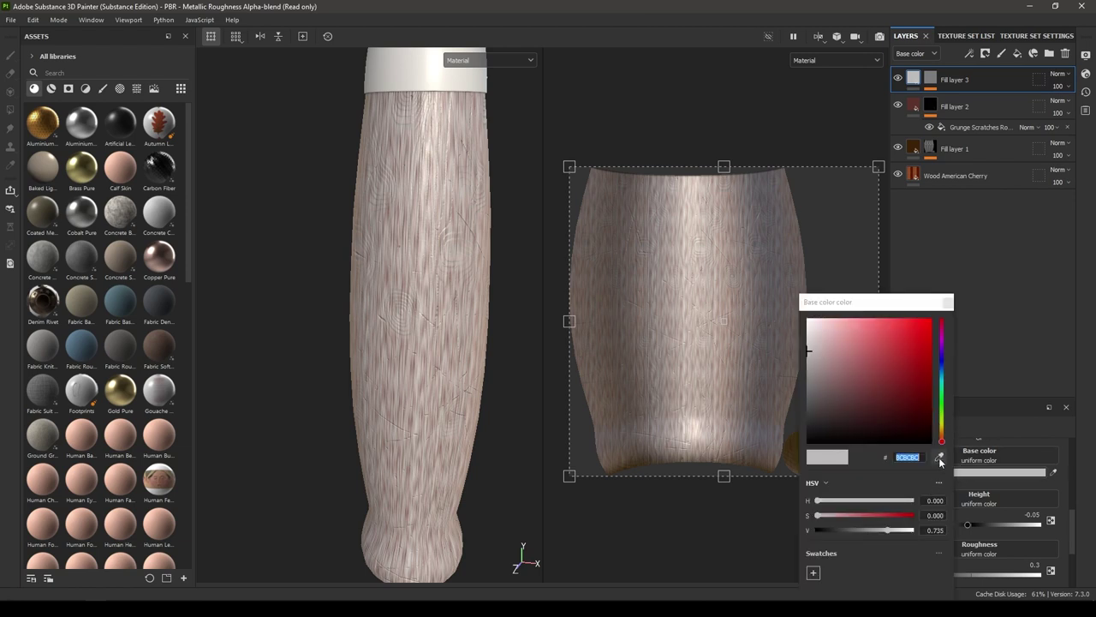
text(333333)
key(Return)
click(803, 450)
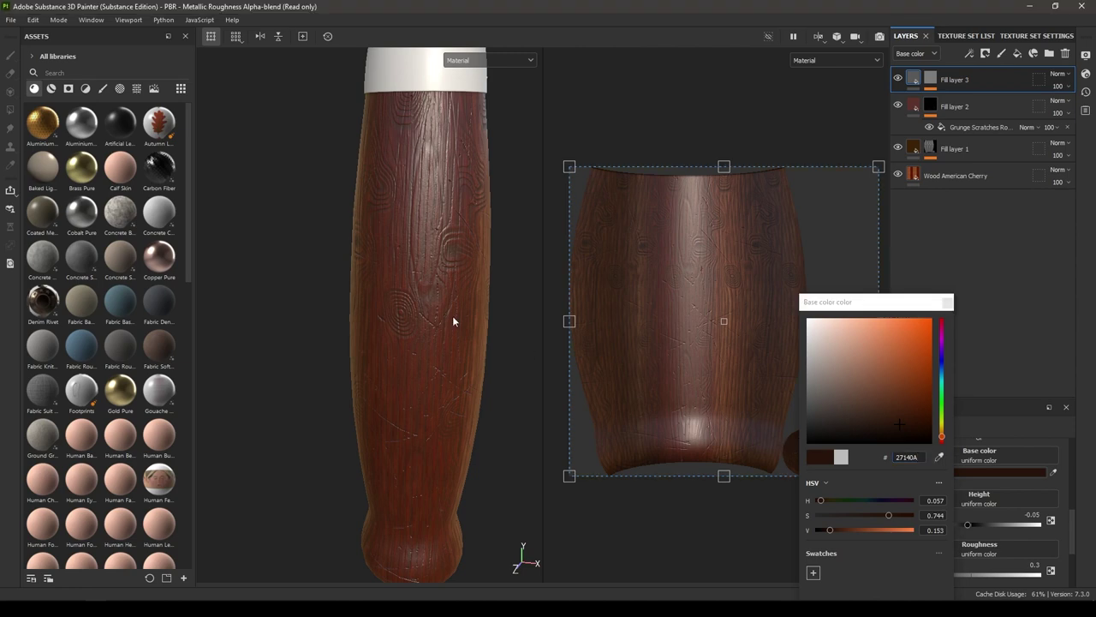
Step: Set the Roughness of Fill layer 3 to 0.45
alt+drag(449, 320, 436, 306)
alt+middle_drag(435, 306, 482, 421)
scroll(482, 420, up, 6)
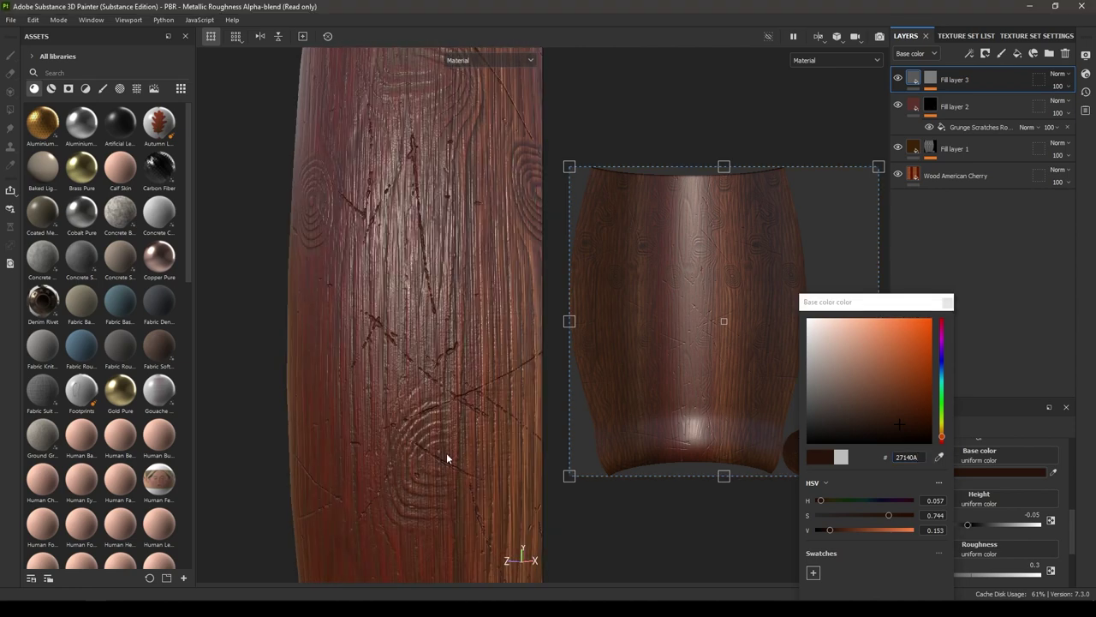
alt+drag(468, 494, 398, 392)
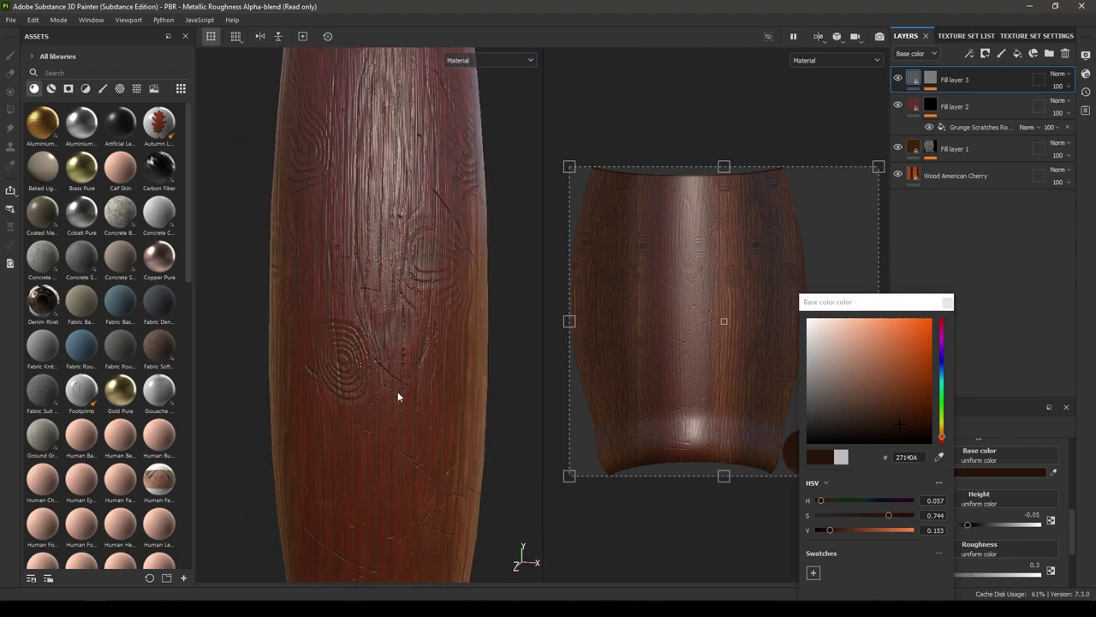
scroll(986, 527, down, 2)
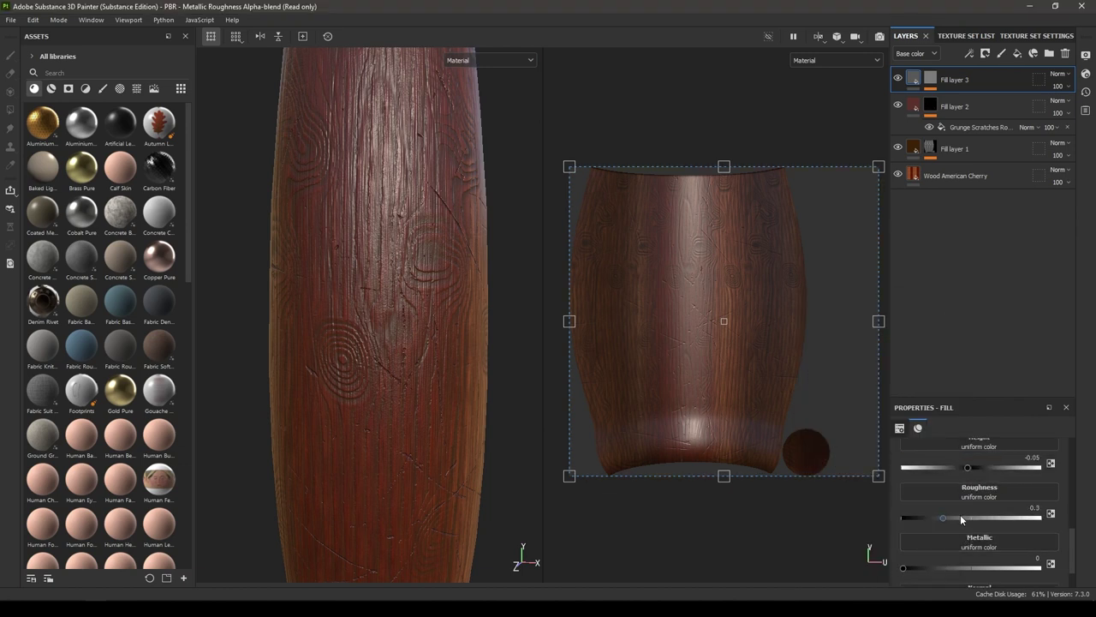
drag(946, 517, 972, 517)
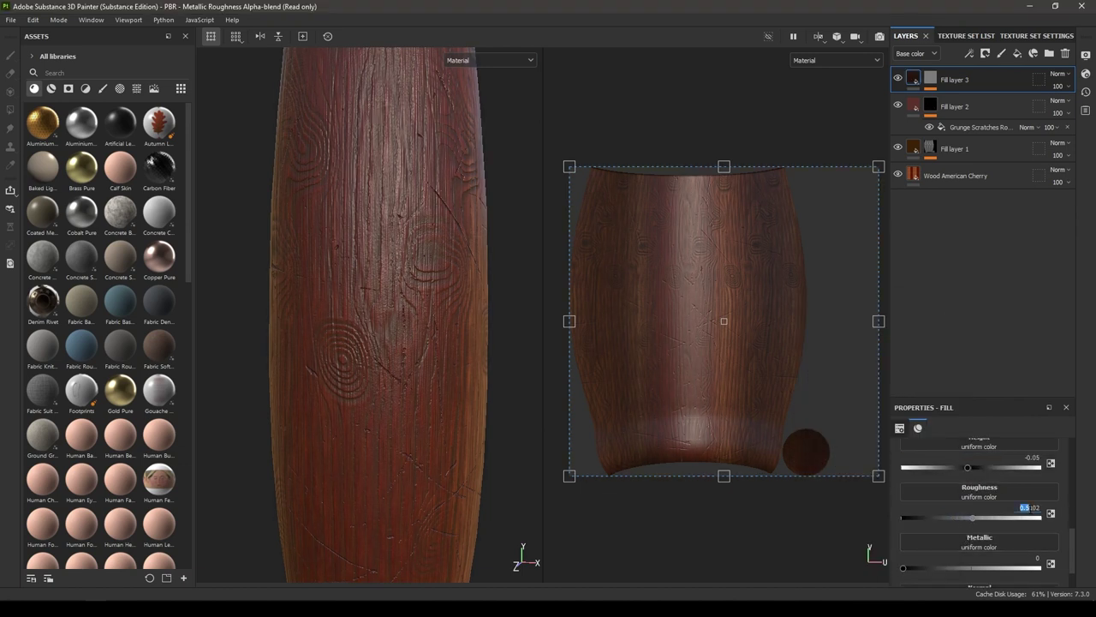
text(0.4)
key(Return)
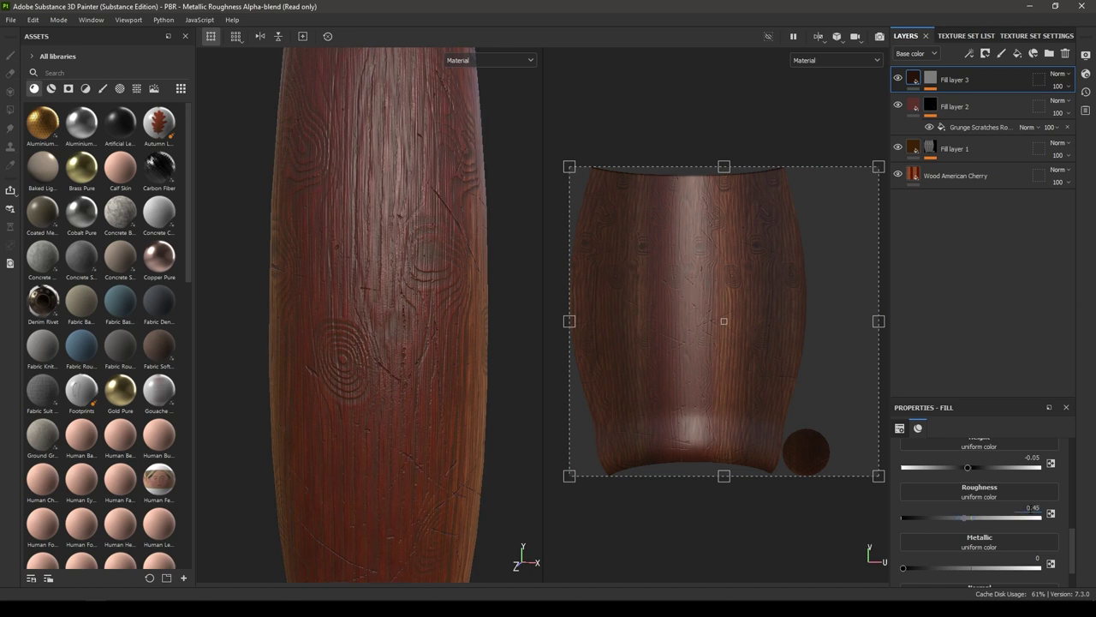
Step: Compare the handle with Fill layer 3 hidden and shown, and examine the wood finish close up and from a distance
scroll(416, 412, down, 4)
alt+drag(352, 328, 438, 378)
scroll(406, 345, up, 4)
alt+right_drag(437, 378, 441, 445)
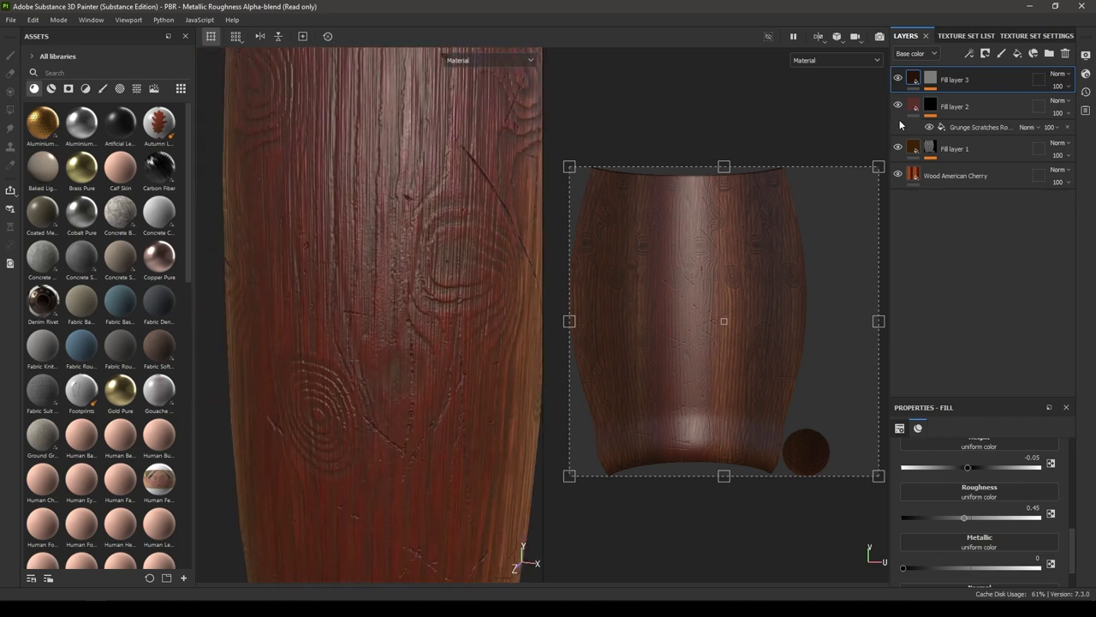
click(898, 79)
click(897, 80)
alt+right_drag(478, 266, 368, 131)
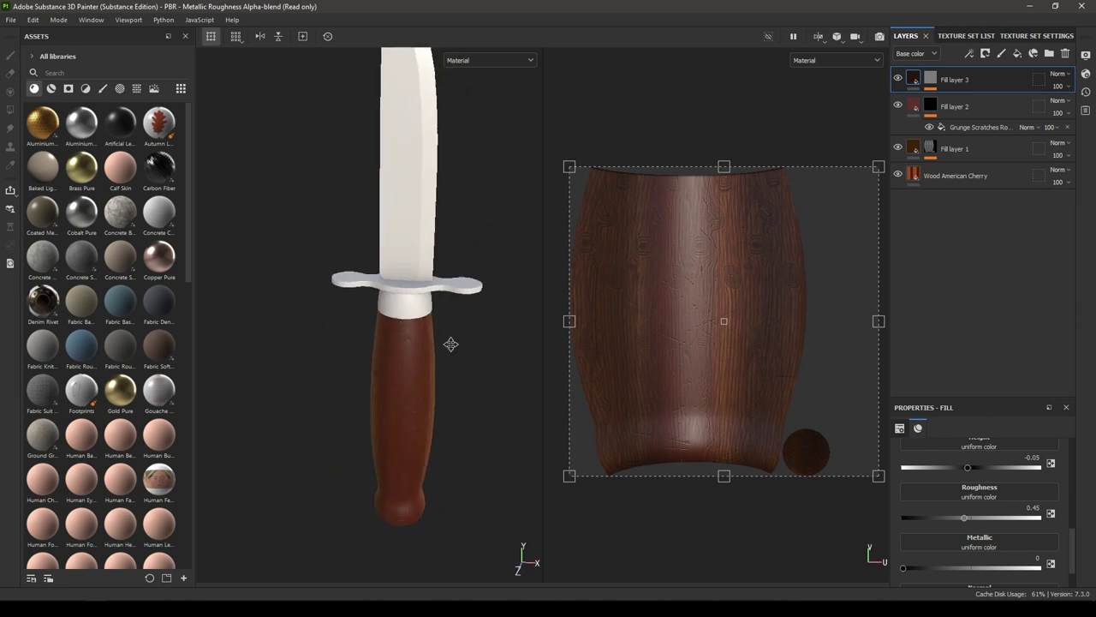
alt+right_drag(448, 345, 470, 498)
alt+drag(470, 498, 445, 523)
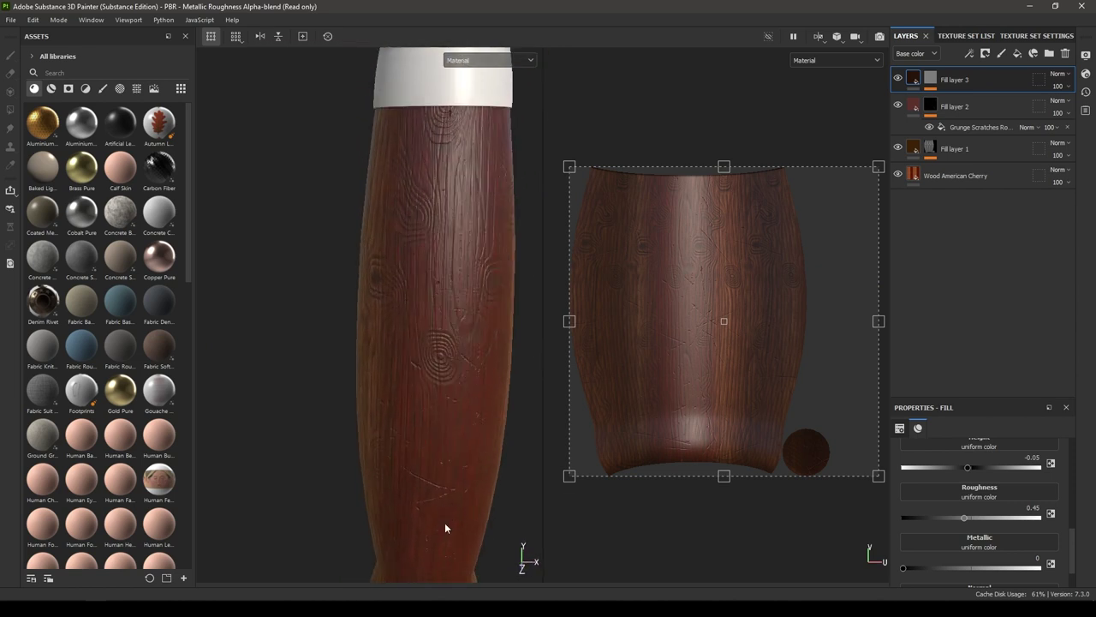
alt+middle_drag(429, 317, 433, 361)
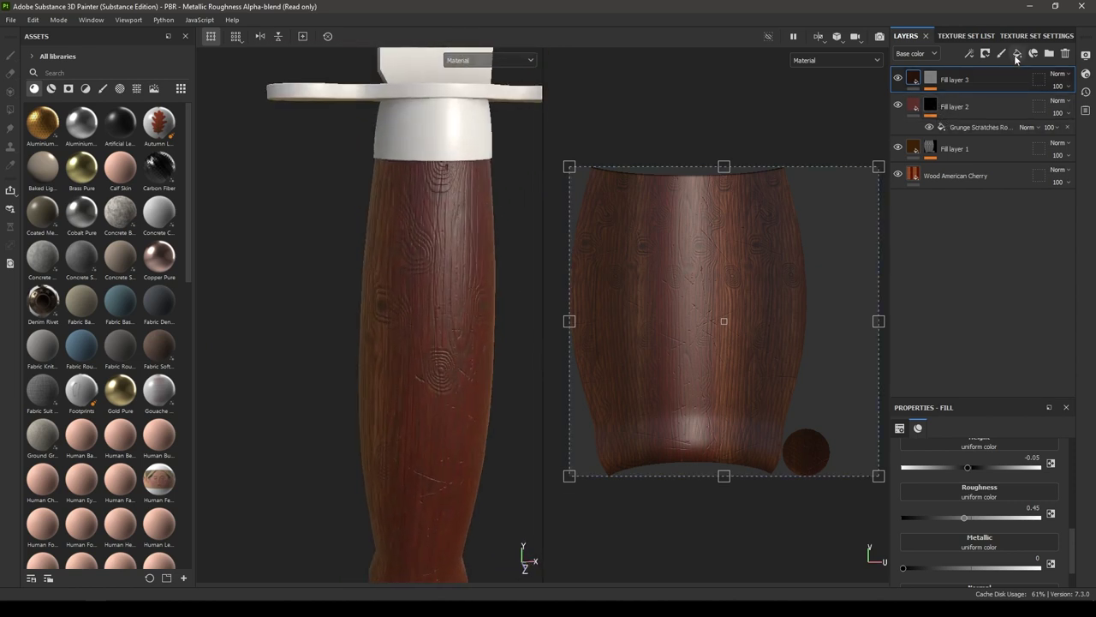
Step: Add a fill layer above Fill layer 3, with a black mask driven by a Dirt generator
click(1017, 53)
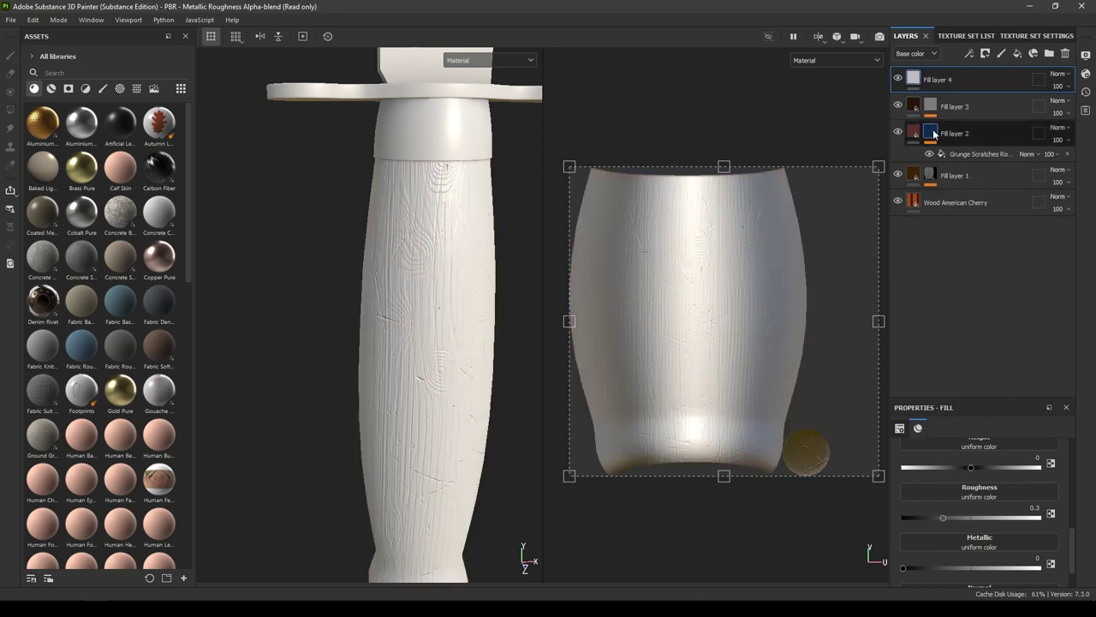
right_click(964, 82)
click(982, 102)
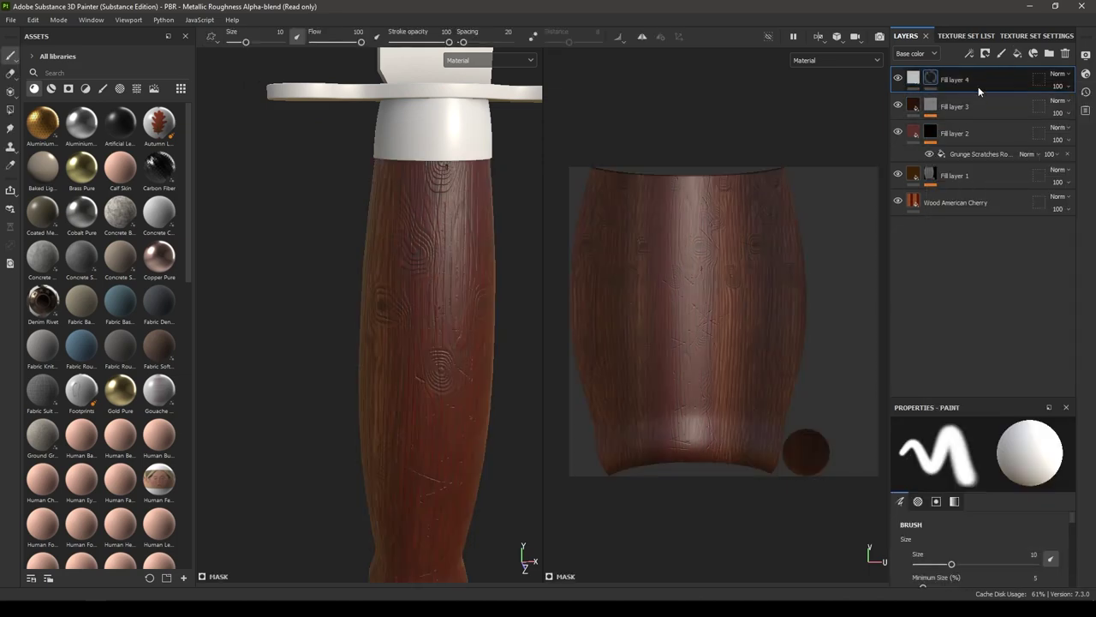
right_click(978, 79)
click(1029, 477)
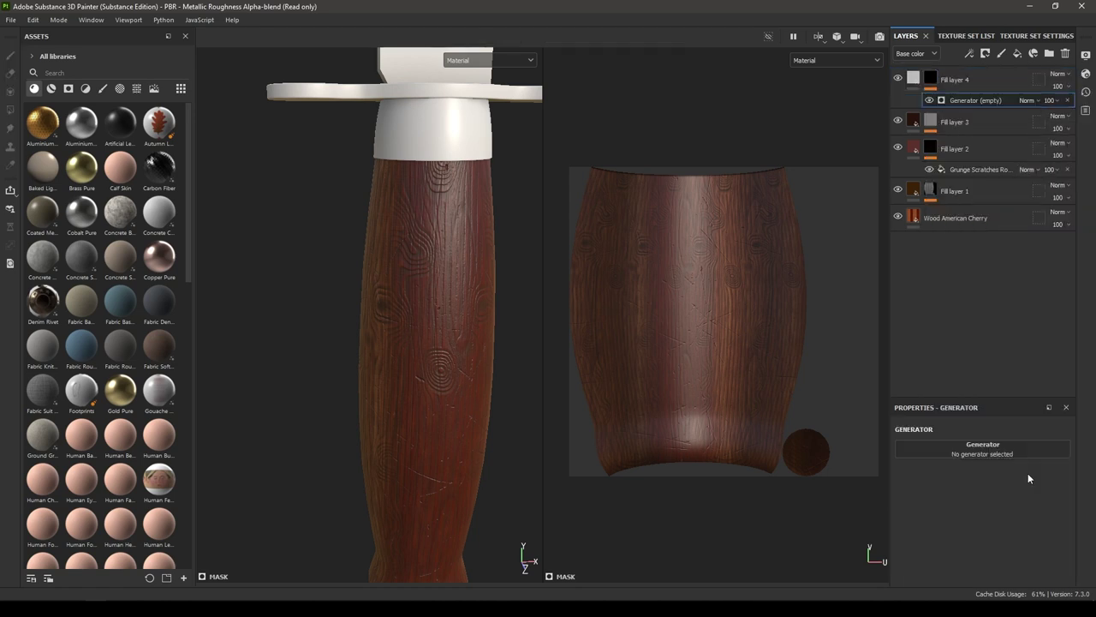
click(1007, 453)
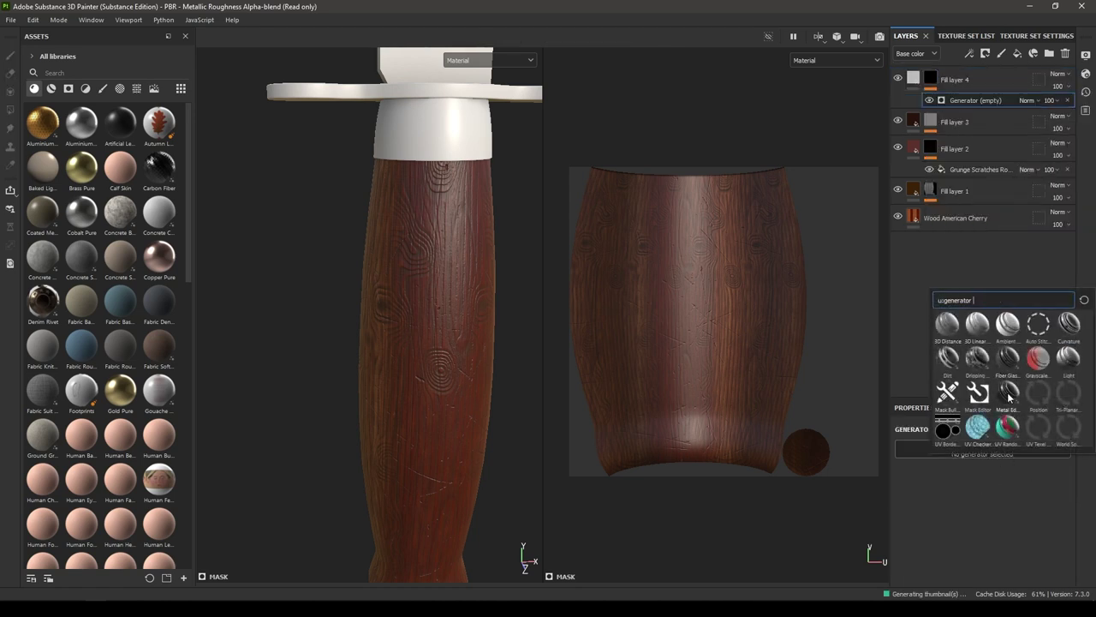
click(949, 361)
Step: Raise the Dirt generator's Dirt Level and Dirt Contrast to 0.83 each in Fill layer 4's mask
alt+drag(442, 275, 569, 430)
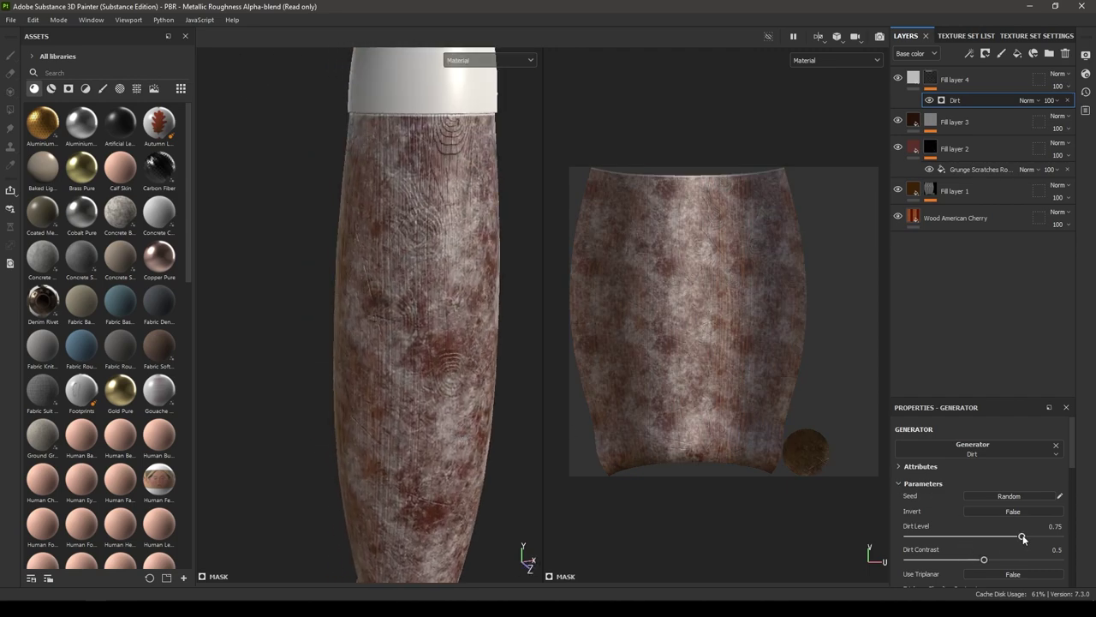
mouse_move(1022, 537)
mouse_down()
mouse_move(1035, 561)
mouse_move(1033, 538)
mouse_up()
scroll(423, 234, down, 3)
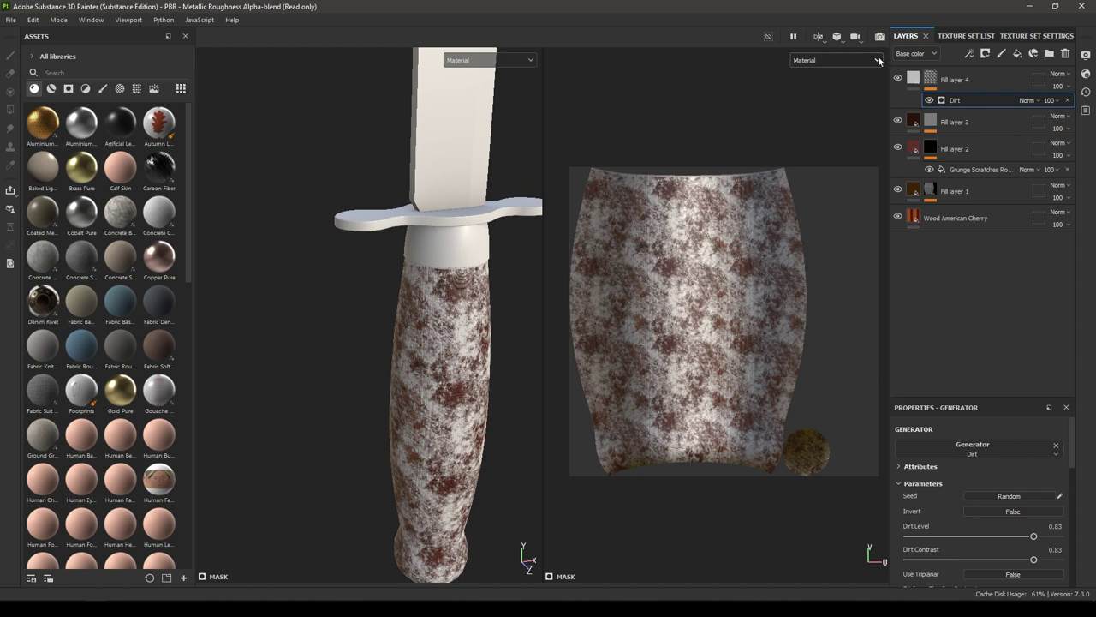
Step: Set Fill layer 4's Roughness to 0.8 and its base color to a dark reddish brown
click(916, 81)
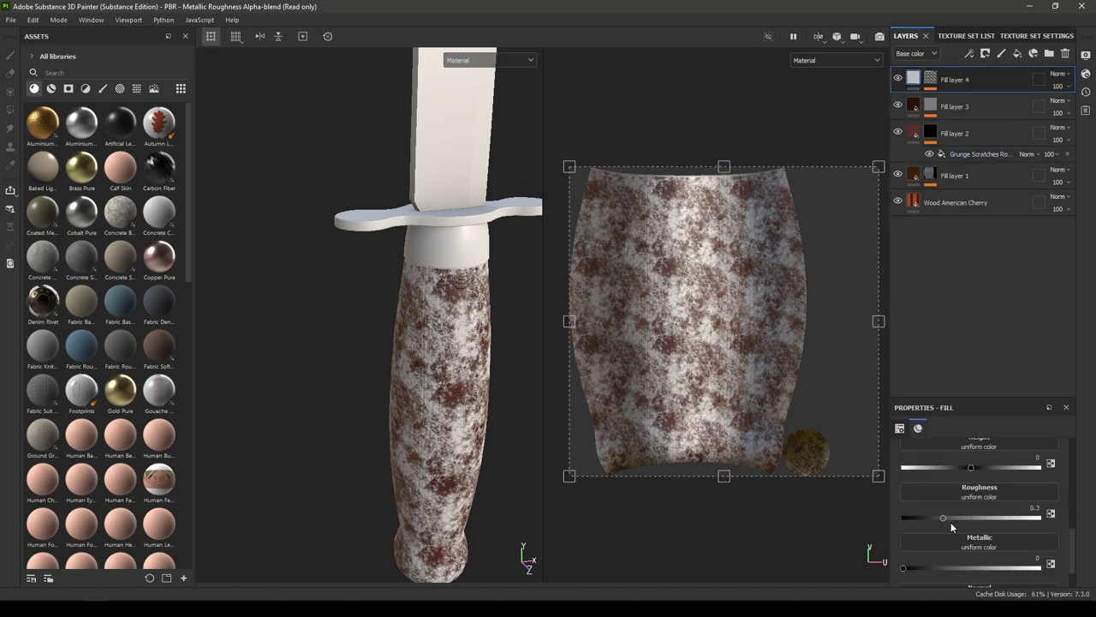
drag(943, 517, 1005, 519)
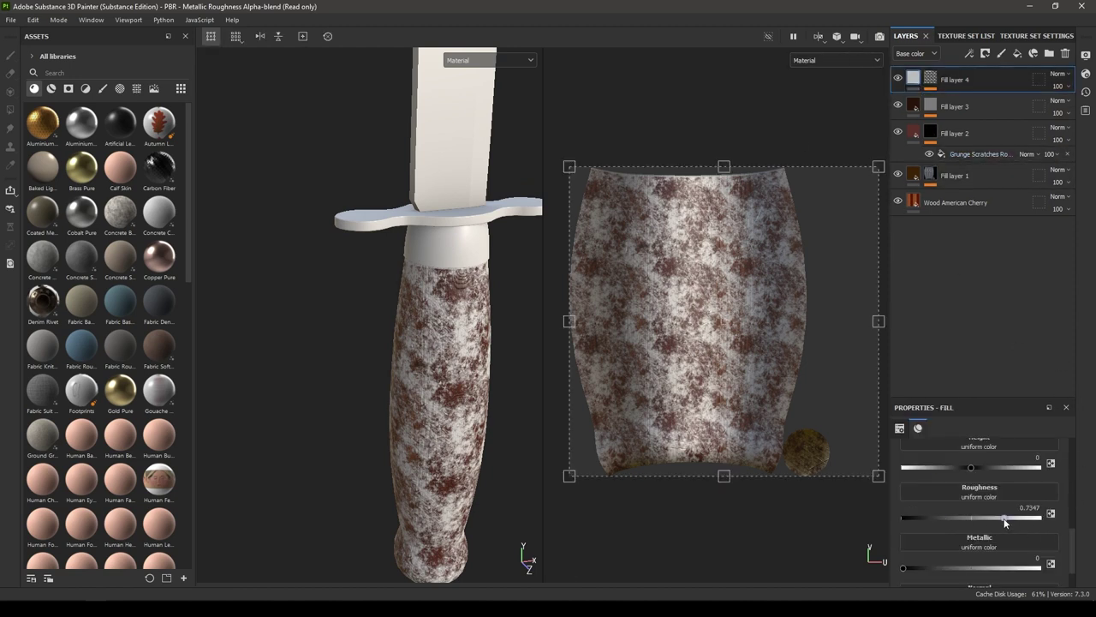
scroll(993, 491, up, 3)
click(965, 472)
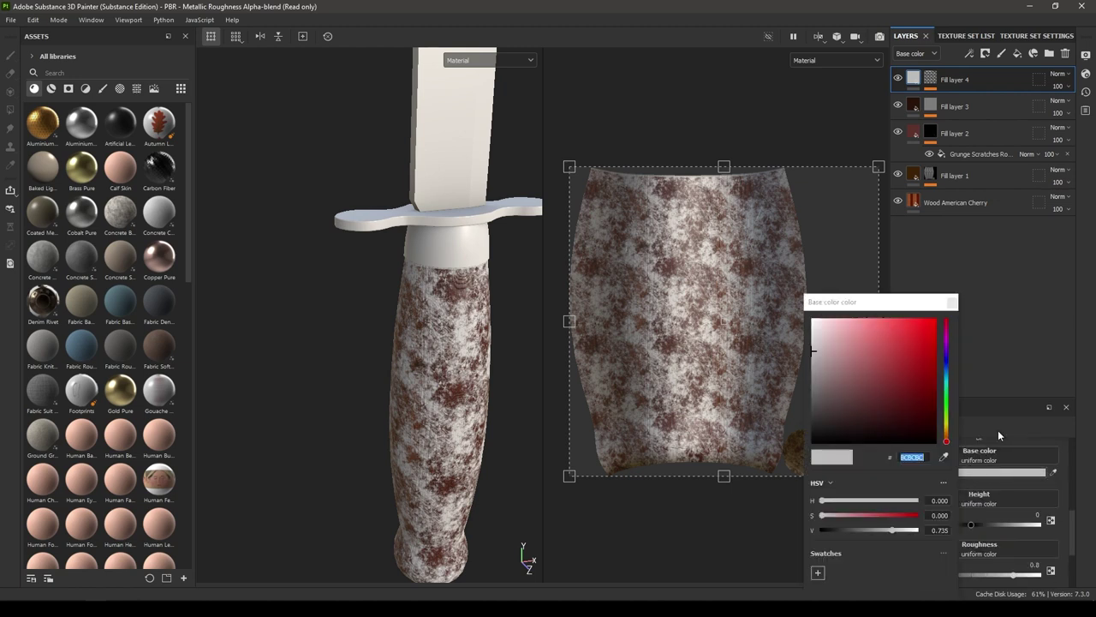
drag(944, 428, 947, 438)
mouse_move(823, 514)
mouse_down()
mouse_move(870, 514)
mouse_move(871, 528)
mouse_move(836, 530)
mouse_up()
Step: Lower the opacity of the Dirt generator in Fill layer 4's mask to 32
alt+drag(424, 443, 392, 422)
alt+middle_drag(392, 421, 386, 381)
alt+drag(386, 381, 369, 428)
click(935, 74)
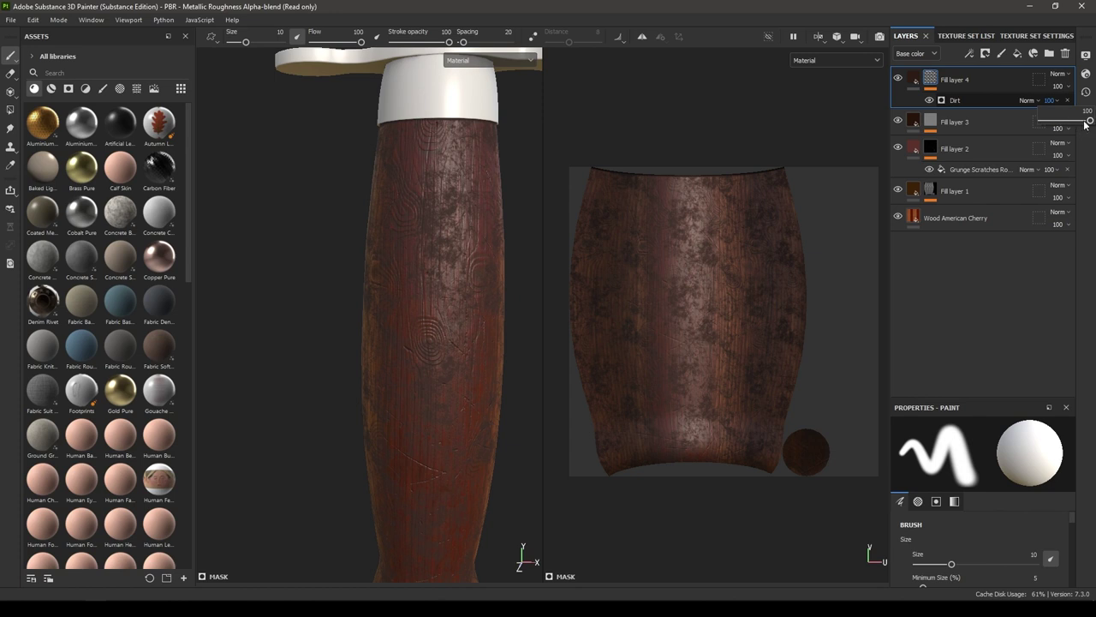
drag(1085, 124, 1076, 125)
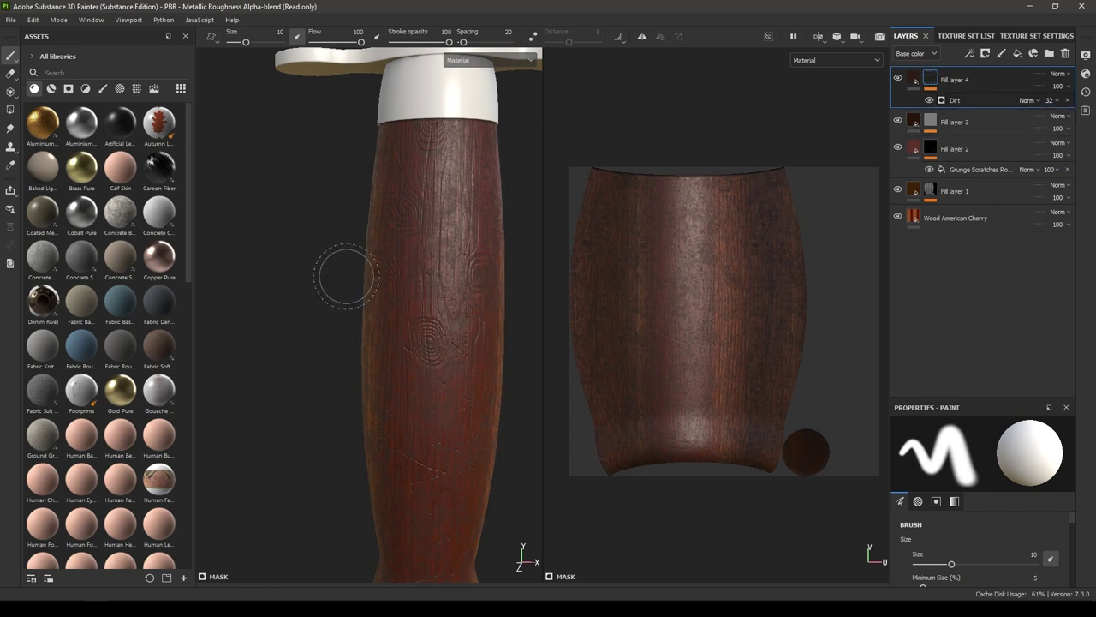
Step: Examine the softened dirt on the wooden handle from several angles and distances
alt+right_drag(345, 276, 319, 249)
alt+middle_drag(390, 259, 393, 215)
alt+right_drag(393, 215, 481, 438)
alt+middle_drag(493, 298, 454, 359)
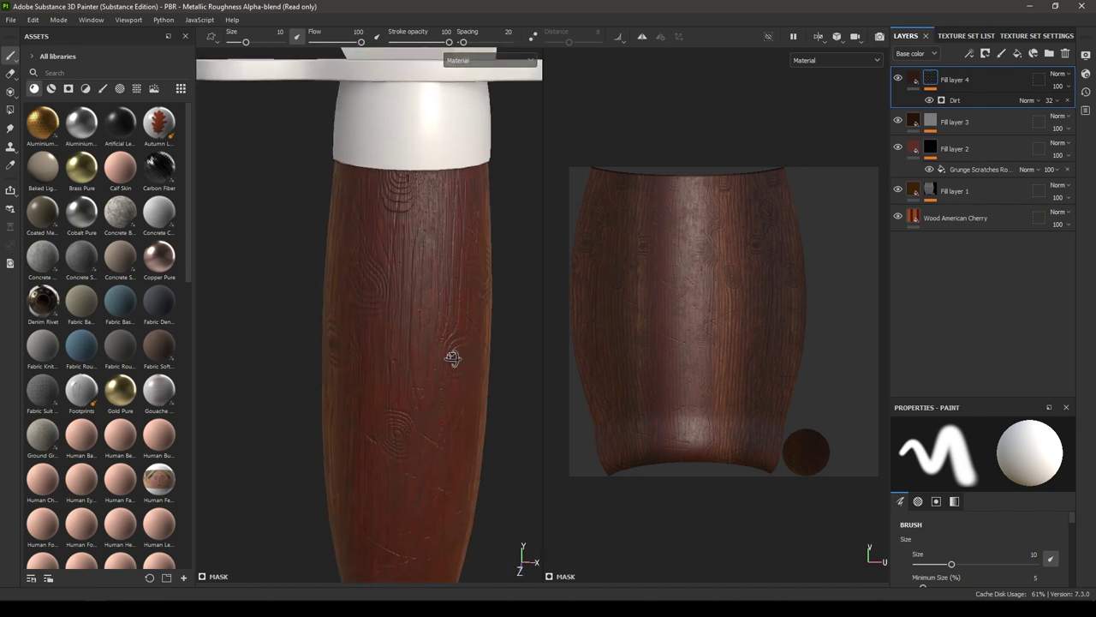
alt+right_drag(455, 360, 453, 318)
alt+drag(452, 318, 436, 328)
scroll(436, 328, up, 1)
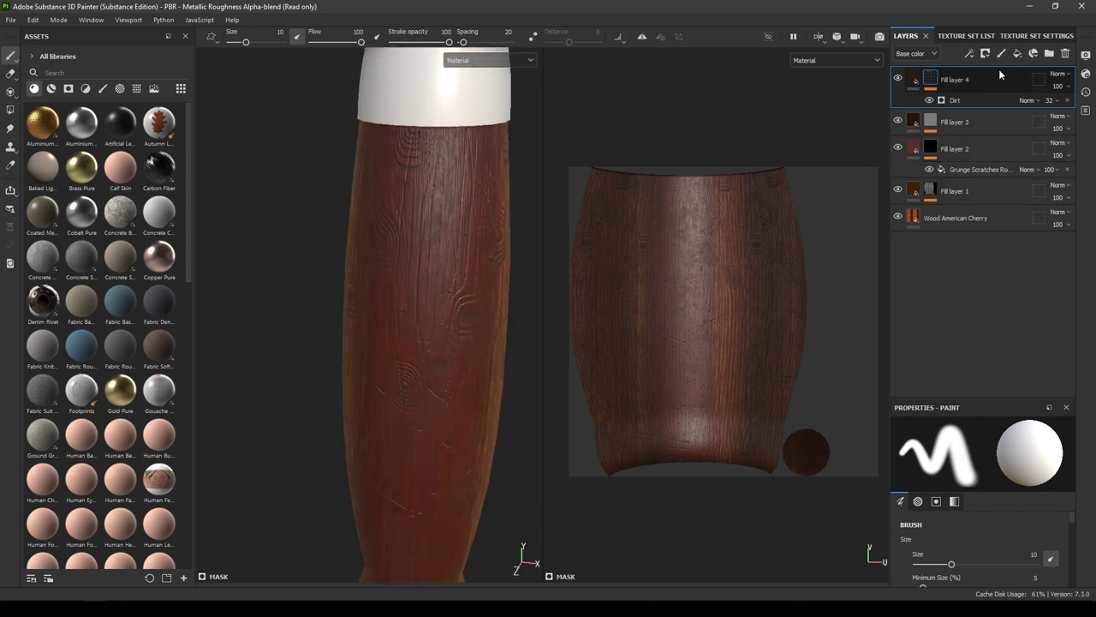
Step: Add the Large Rust Leaks material as a new layer above Fill layer 4
scroll(89, 298, down, 10)
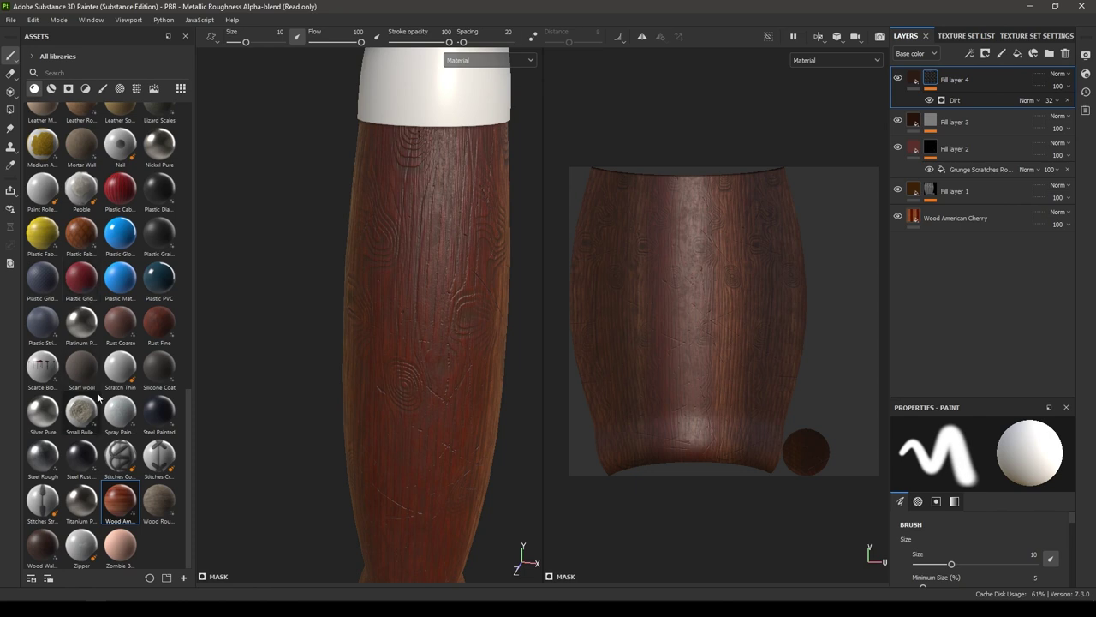
scroll(85, 316, up, 3)
drag(80, 330, 982, 66)
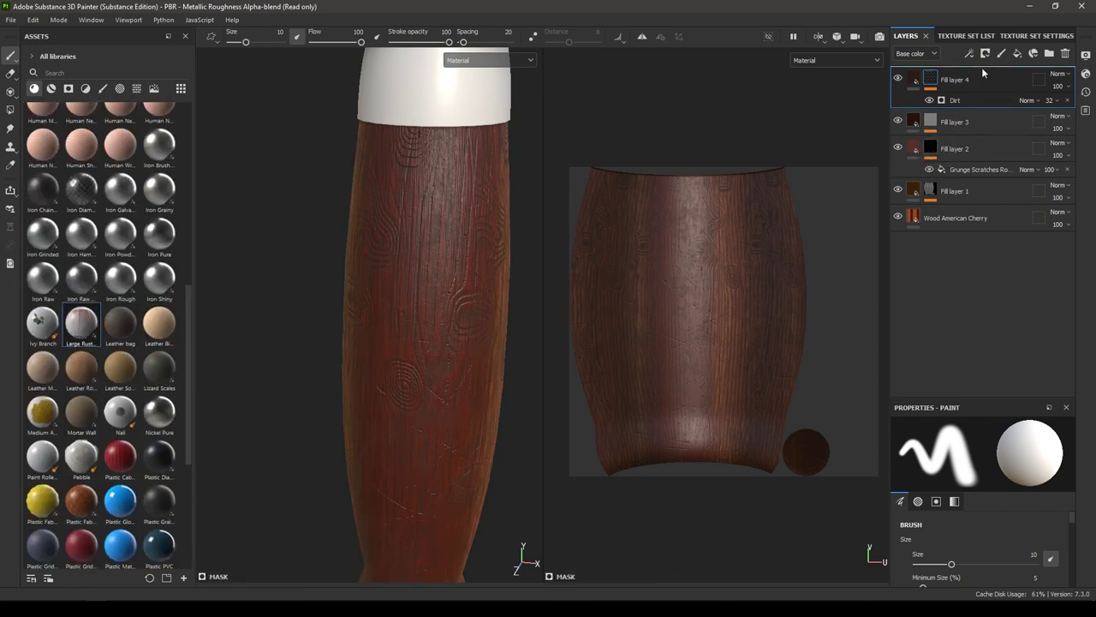
Step: Squash the Large Rust Leaks projection vertically to about a quarter of the UV space, against its upper edge
scroll(425, 317, down, 2)
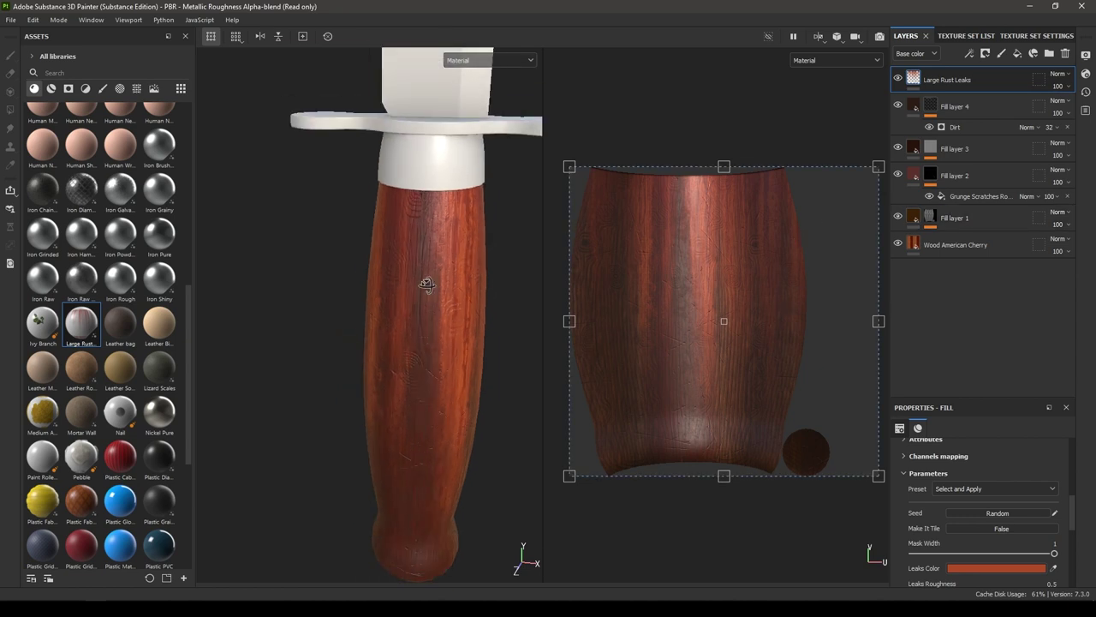
alt+drag(429, 285, 453, 267)
drag(718, 380, 696, 245)
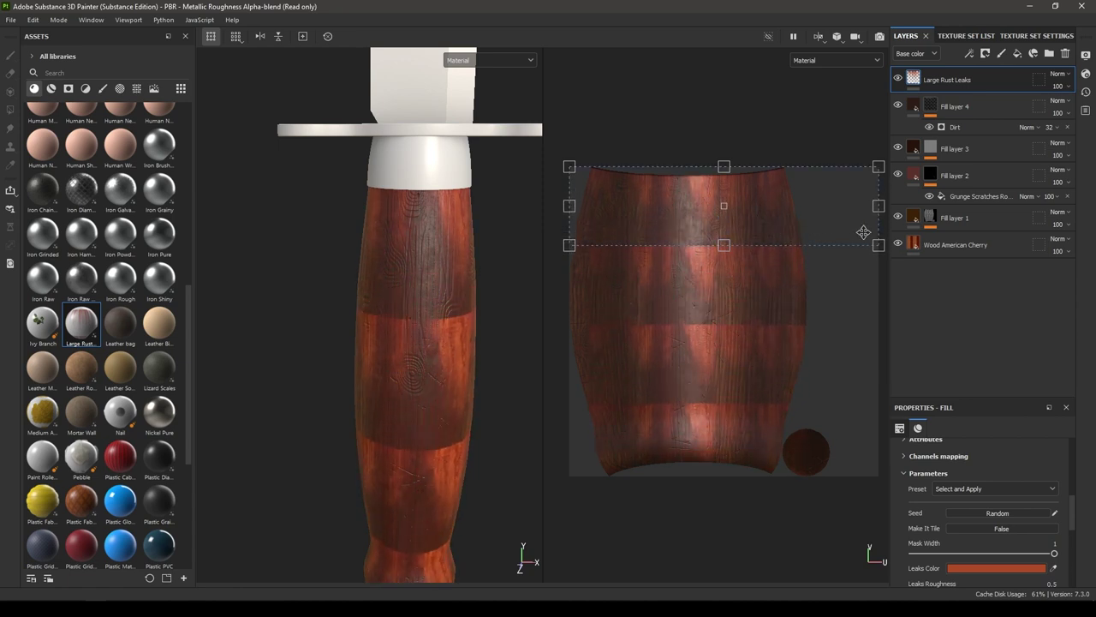
Step: Narrow the Large Rust Leaks projection to the handle's width in the UV space and set its leaks color to grey-brown 624F47
drag(878, 211, 805, 223)
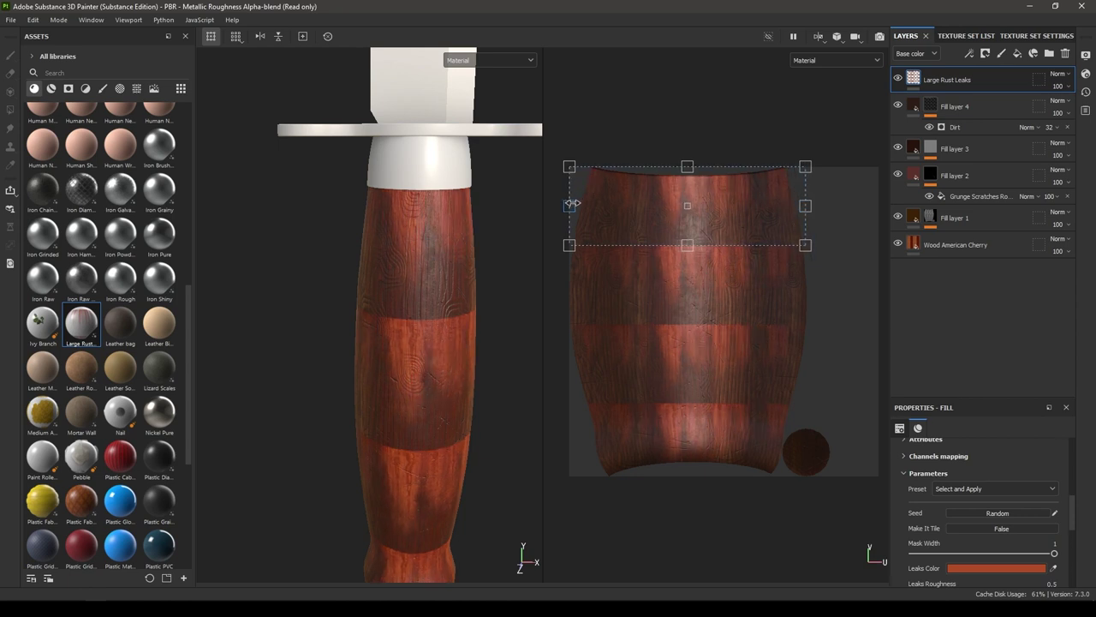
alt+drag(402, 257, 462, 343)
click(1015, 568)
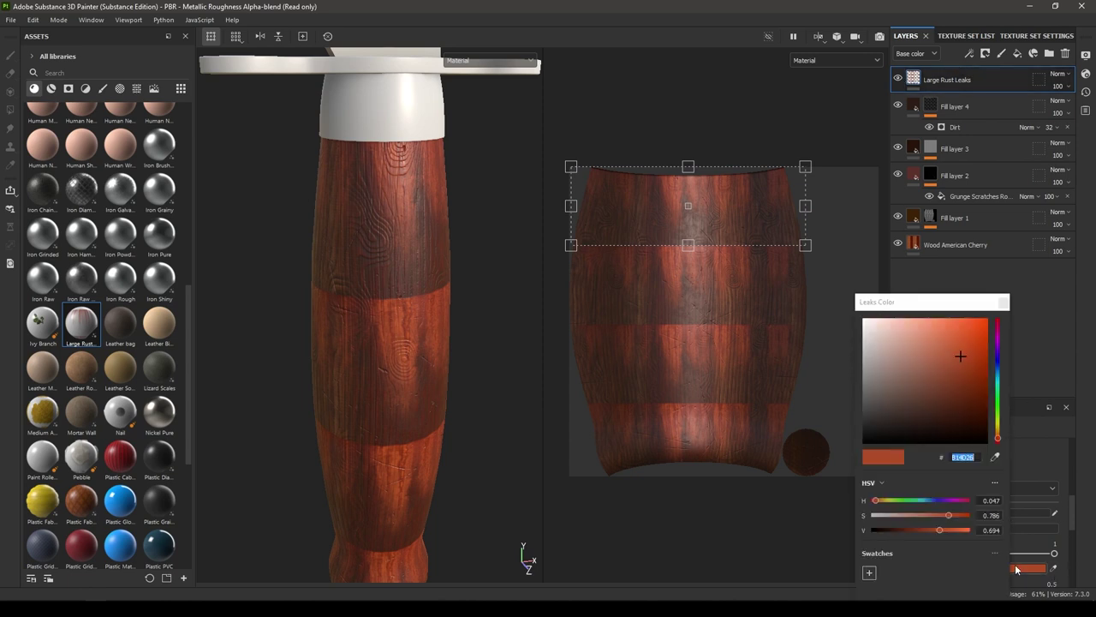
click(920, 395)
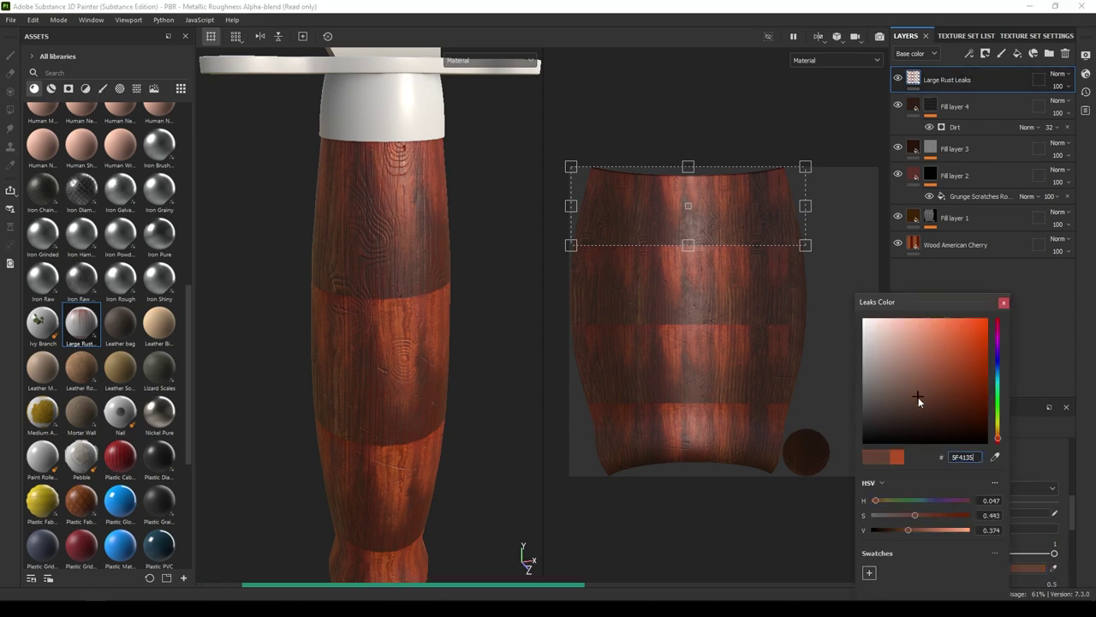
drag(918, 397, 894, 394)
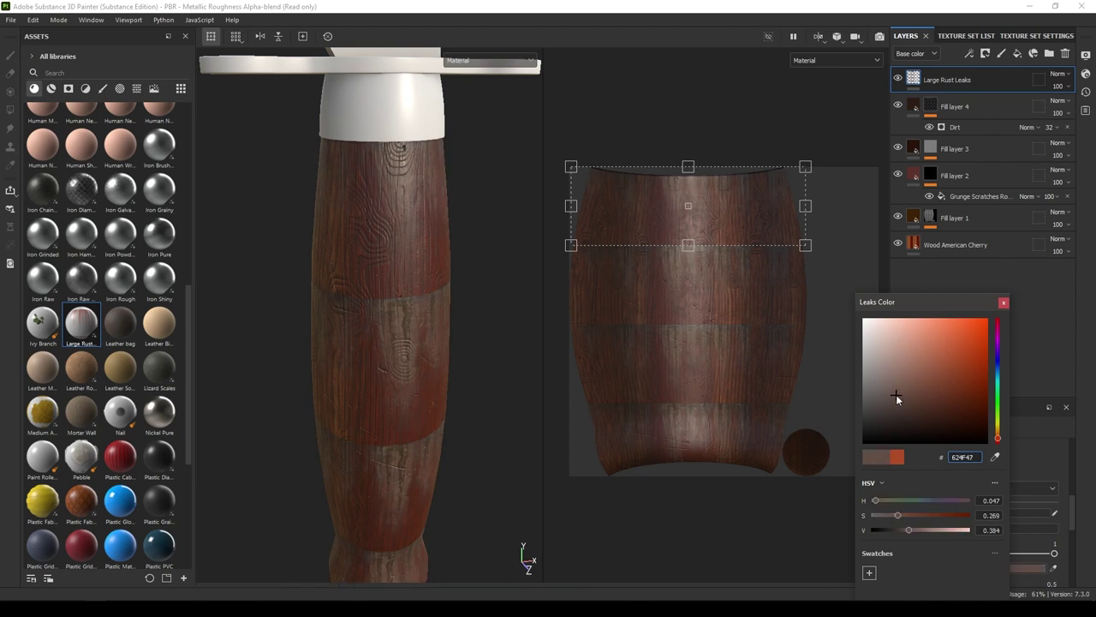
alt+drag(540, 391, 548, 438)
Step: Give Large Rust Leaks a black mask with a paint effect, and reveal the leaks near the handle's upper end with brush spacing 5
right_click(985, 84)
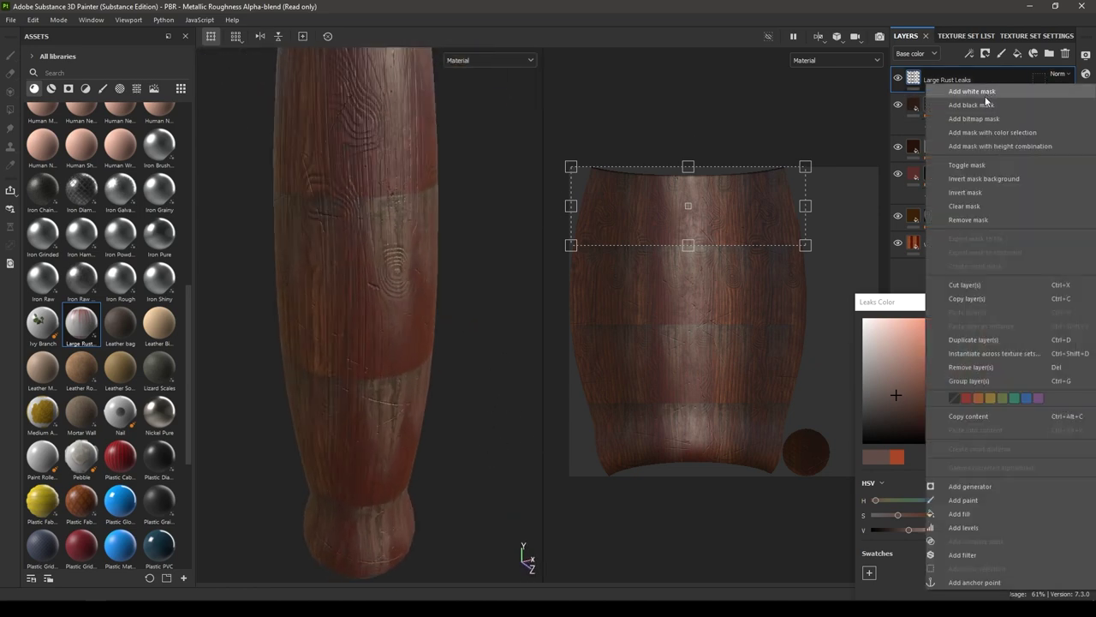
click(986, 104)
right_click(973, 82)
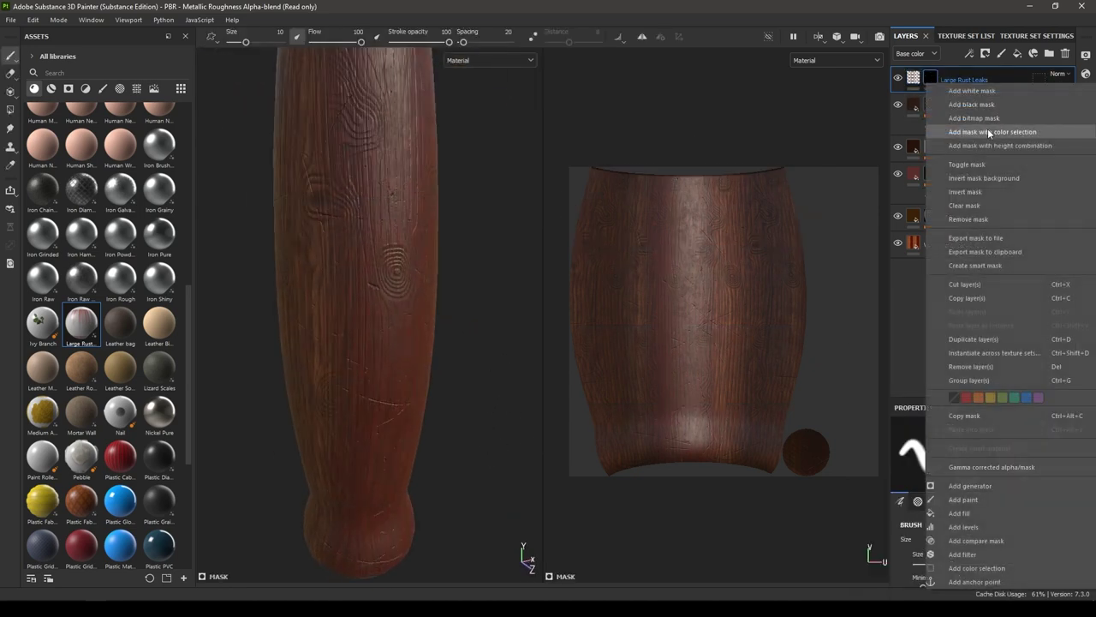
click(978, 503)
mouse_move(543, 348)
alt+mouse_down()
mouse_move(445, 300)
mouse_move(426, 227)
mouse_move(394, 199)
mouse_move(346, 202)
alt+mouse_up()
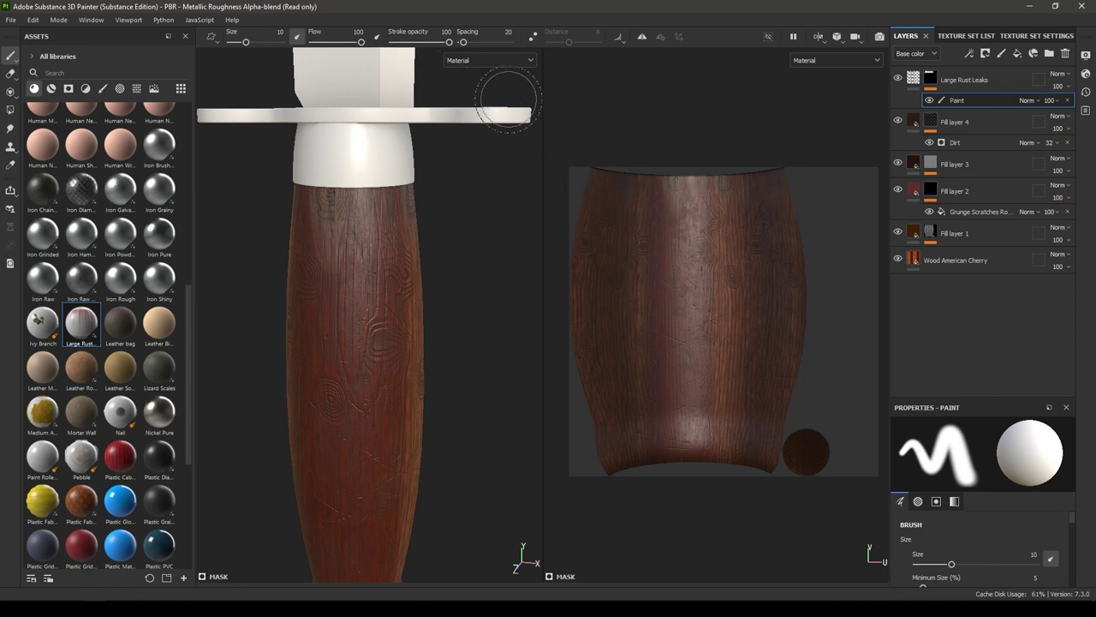
drag(465, 42, 460, 42)
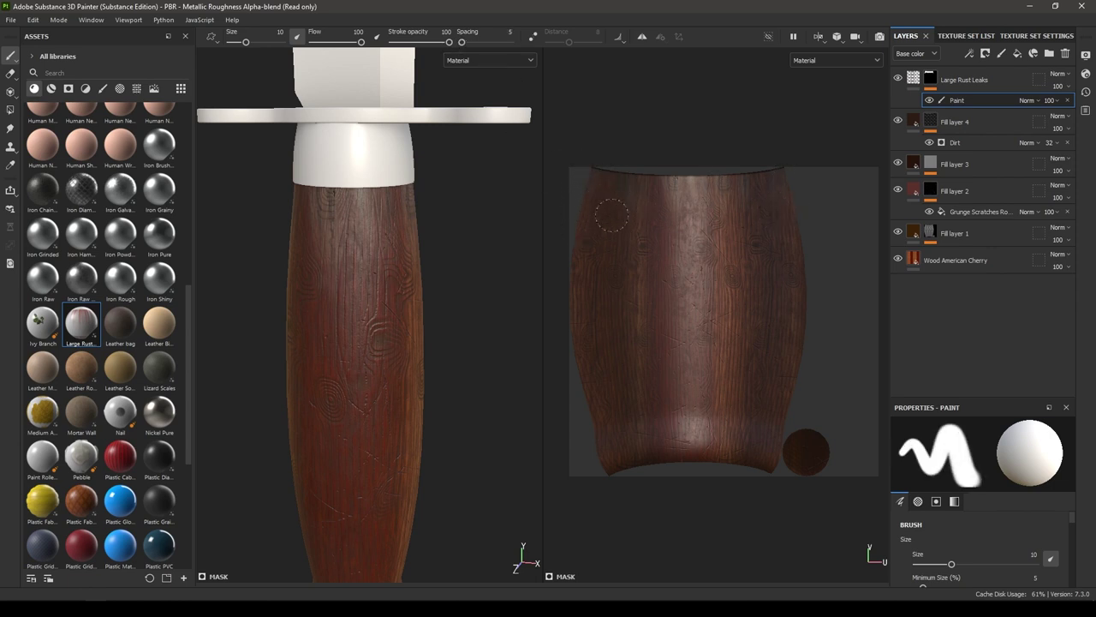
Step: Add a second Large Rust Leaks material as the top layer and rotate its projection 180 degrees
mouse_move(335, 286)
alt+mouse_down()
mouse_move(367, 176)
mouse_move(306, 360)
mouse_move(330, 308)
mouse_move(338, 337)
alt+mouse_up()
alt+right_drag(338, 338, 413, 399)
alt+drag(414, 399, 419, 396)
alt+right_drag(419, 397, 484, 339)
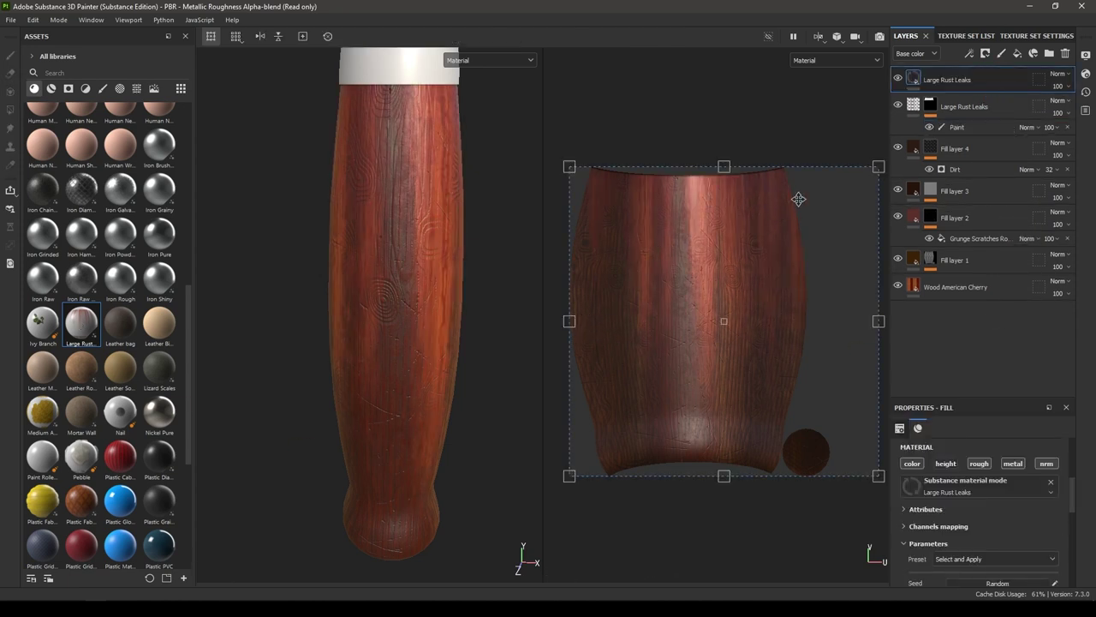
drag(888, 382, 861, 411)
alt+right_drag(844, 436, 811, 303)
alt+middle_drag(836, 384, 754, 334)
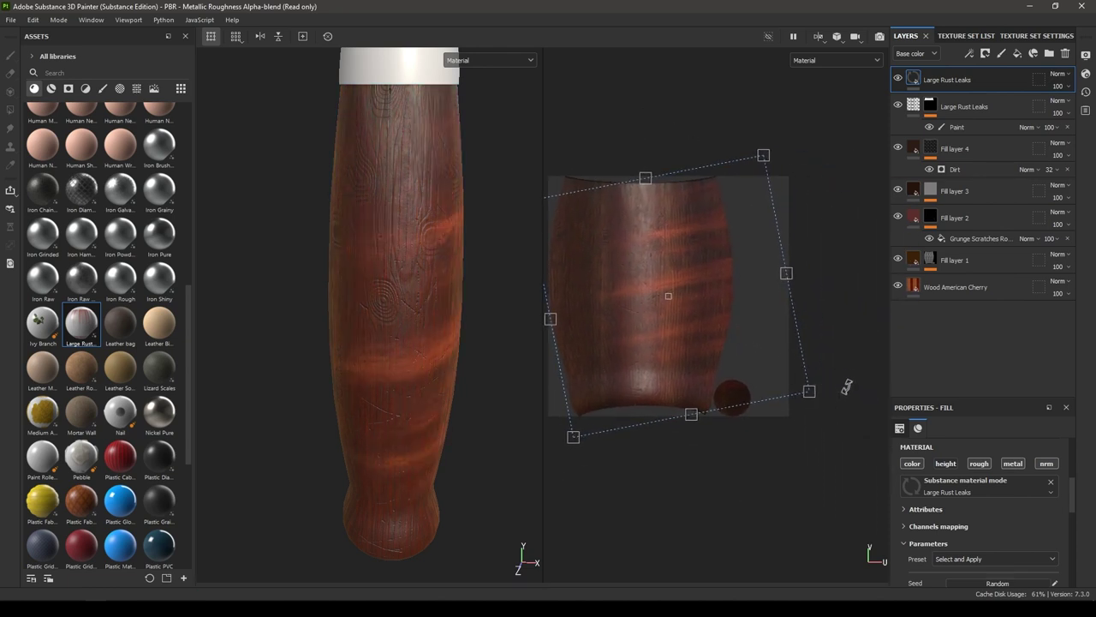
mouse_move(847, 387)
shift+mouse_down()
mouse_move(668, 485)
mouse_move(573, 473)
shift+mouse_up()
Step: Squash the rotated projection to about the lower half of the UV space and narrow it to the handle's width
drag(649, 191, 715, 277)
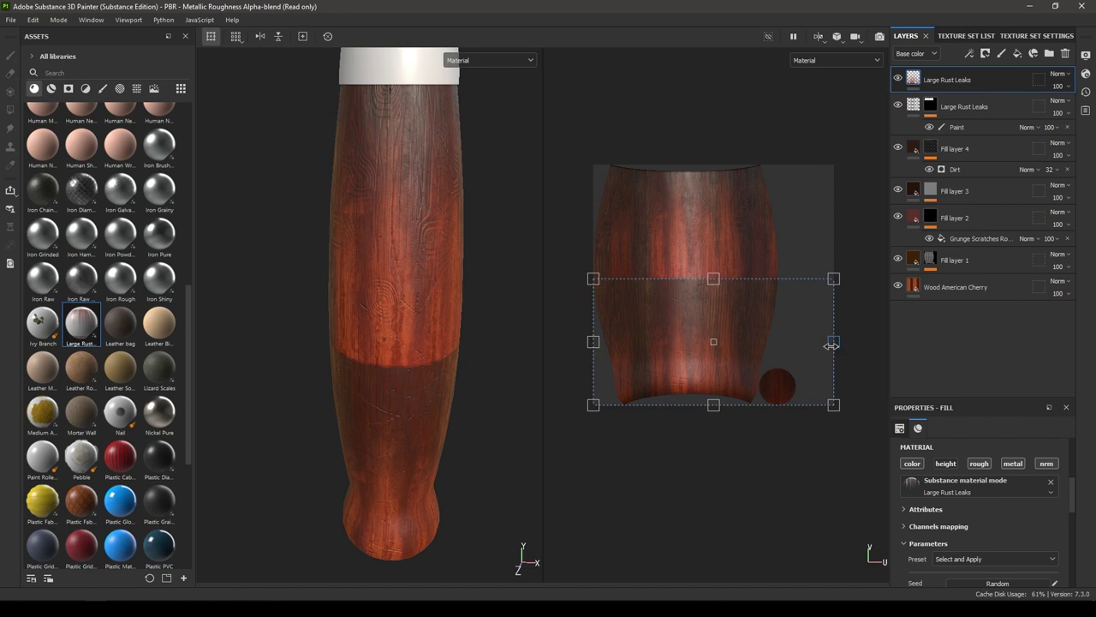
drag(831, 345, 773, 360)
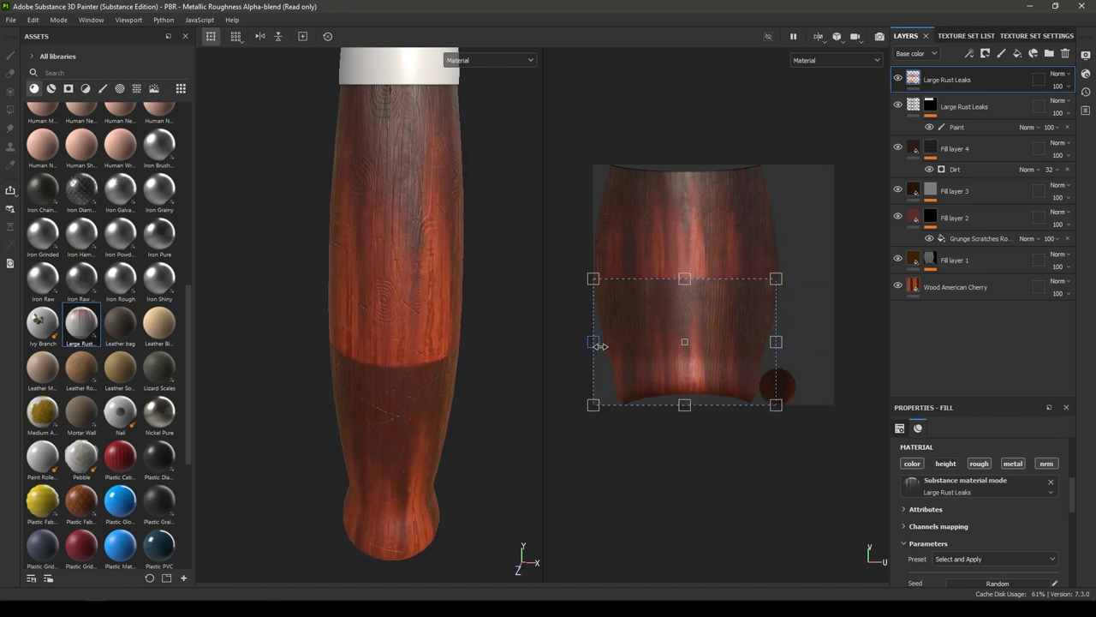
drag(599, 345, 607, 346)
Step: Set the new rust layer's leaks color to dark brown 392D28 and shift its projection slightly toward the handle's upper end
scroll(996, 507, down, 4)
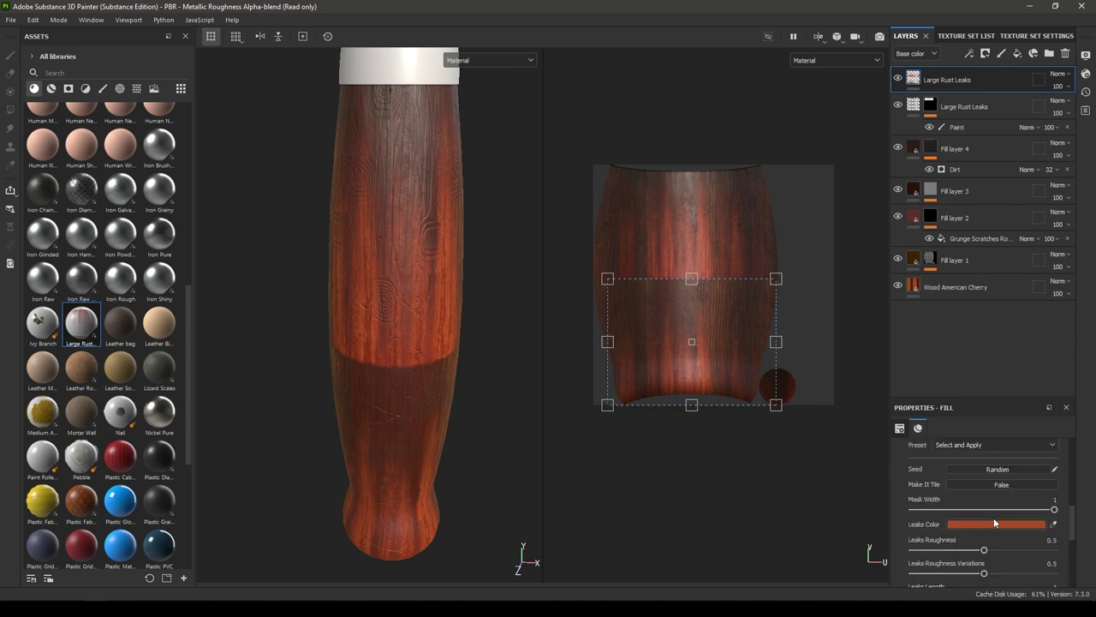
click(993, 523)
drag(904, 380, 867, 392)
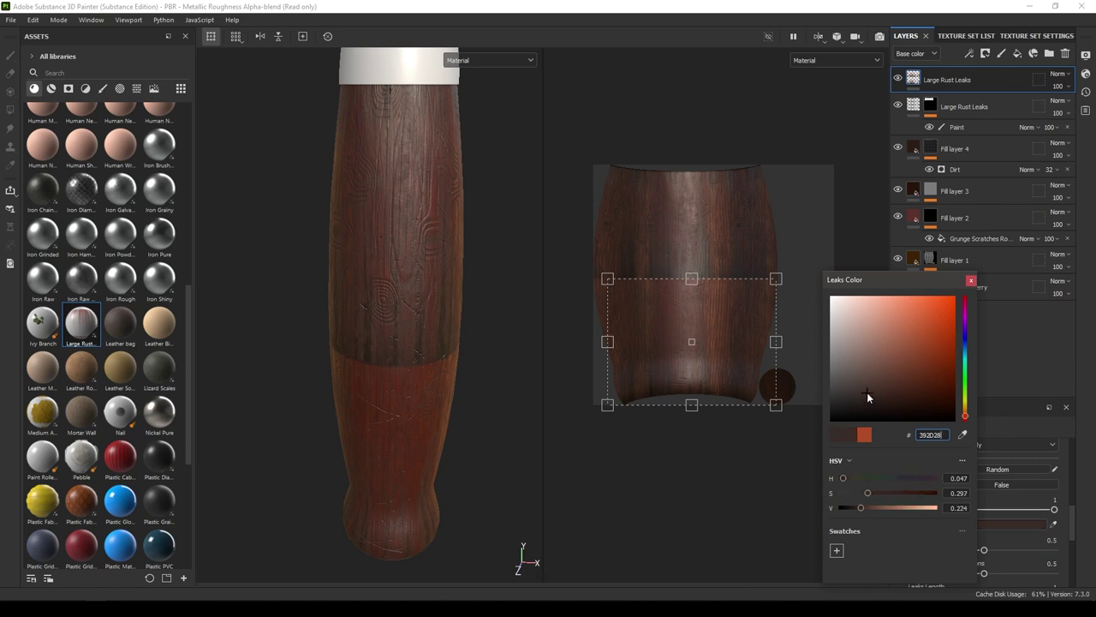
mouse_move(691, 356)
mouse_down()
mouse_move(690, 302)
mouse_move(688, 356)
mouse_up()
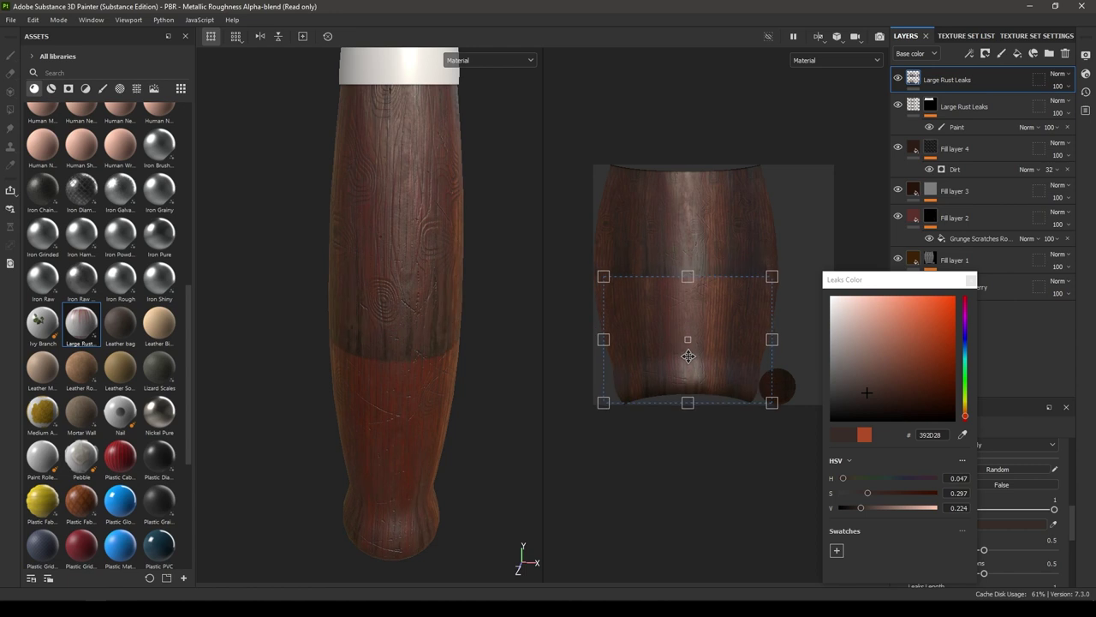
alt+drag(360, 402, 444, 292)
scroll(444, 288, up, 1)
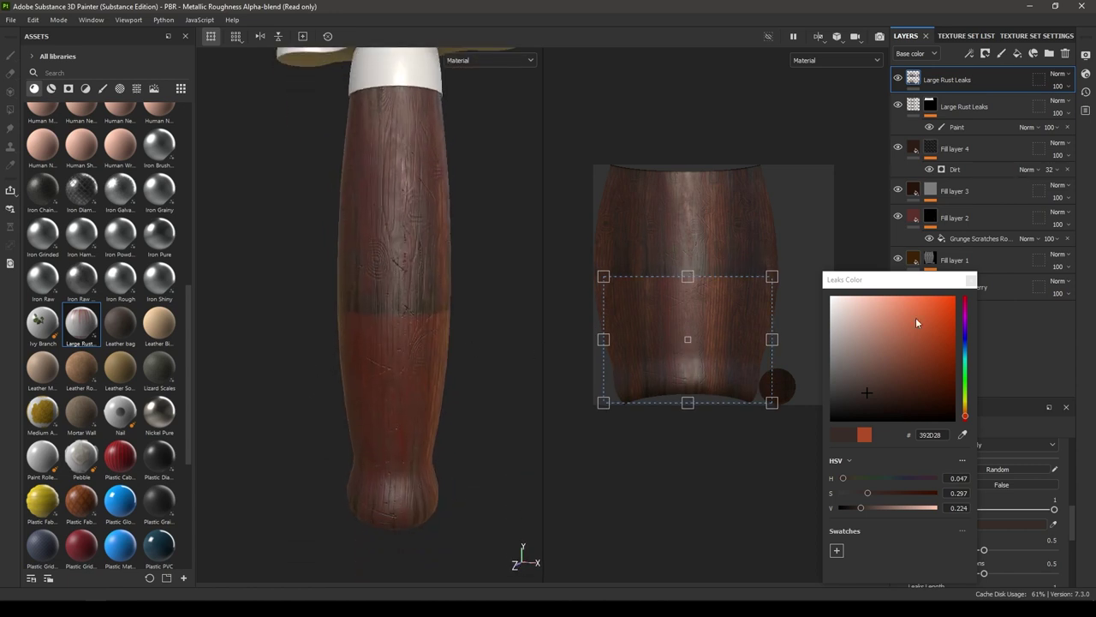
click(972, 283)
Step: Give the top Large Rust Leaks layer a black mask with a paint effect and reveal the leaks along the handle's lower end
right_click(977, 84)
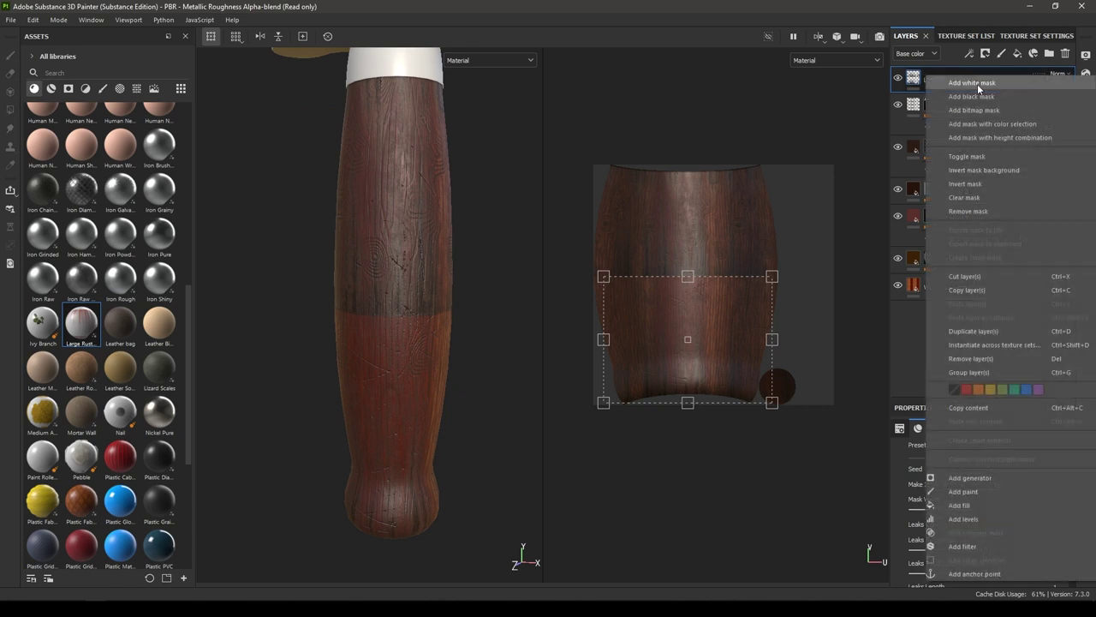
click(977, 84)
right_click(932, 79)
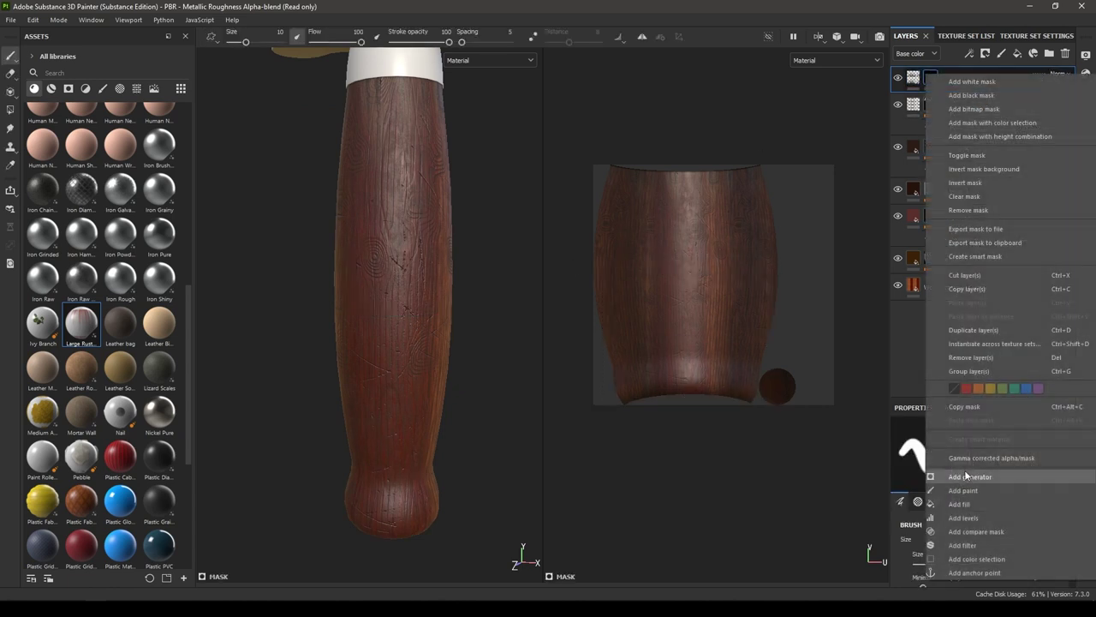
click(963, 490)
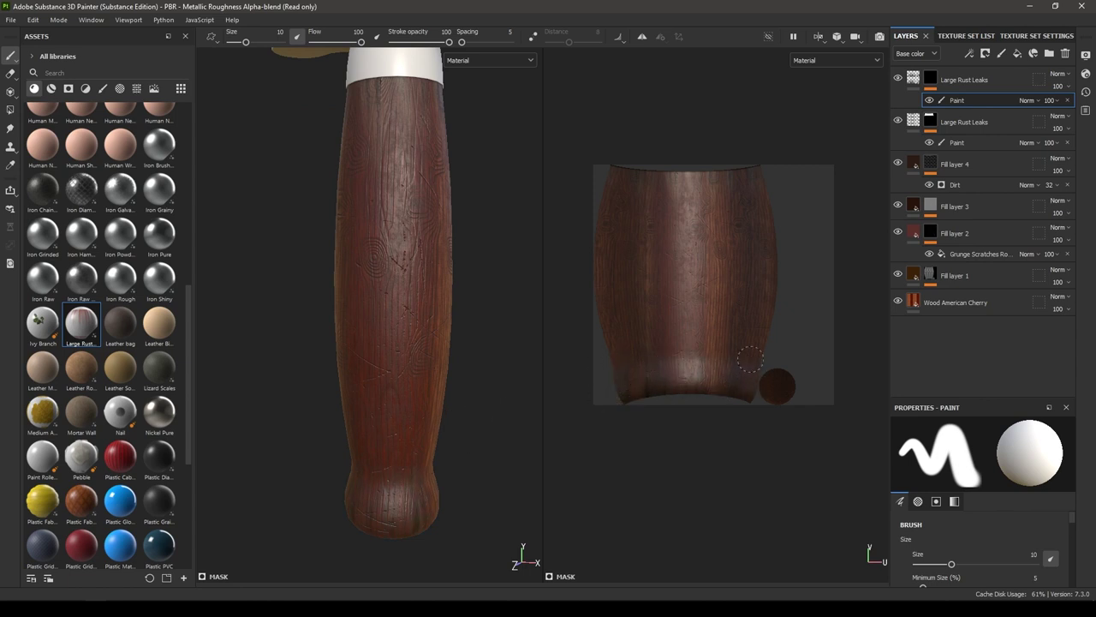
alt+drag(454, 441, 411, 382)
scroll(411, 382, up, 4)
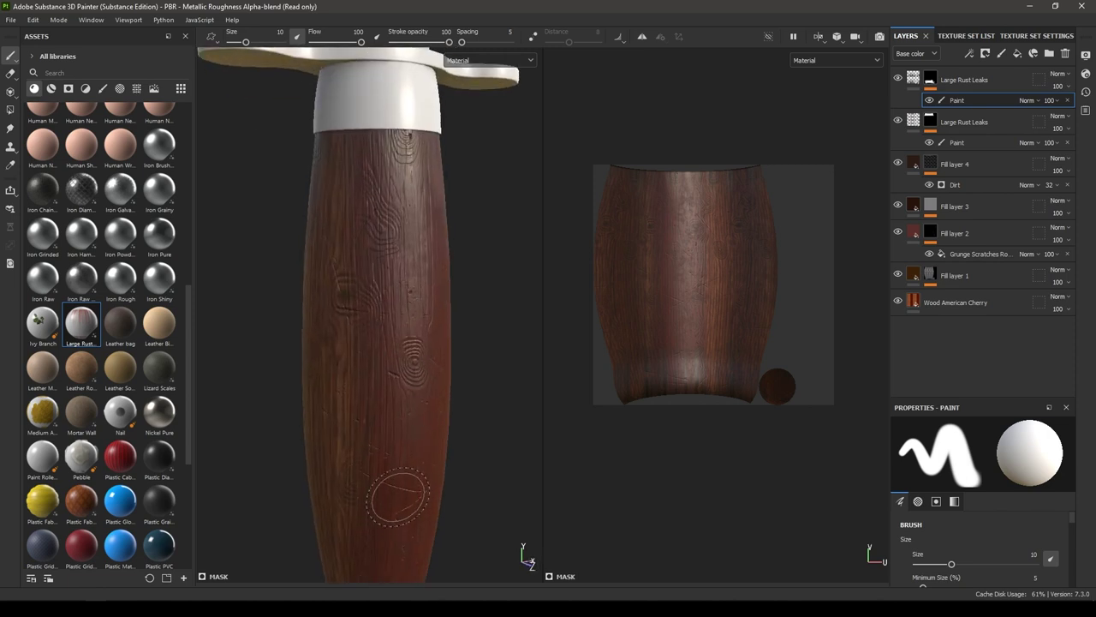
alt+middle_drag(399, 496, 426, 416)
scroll(444, 497, down, 5)
alt+drag(423, 421, 437, 365)
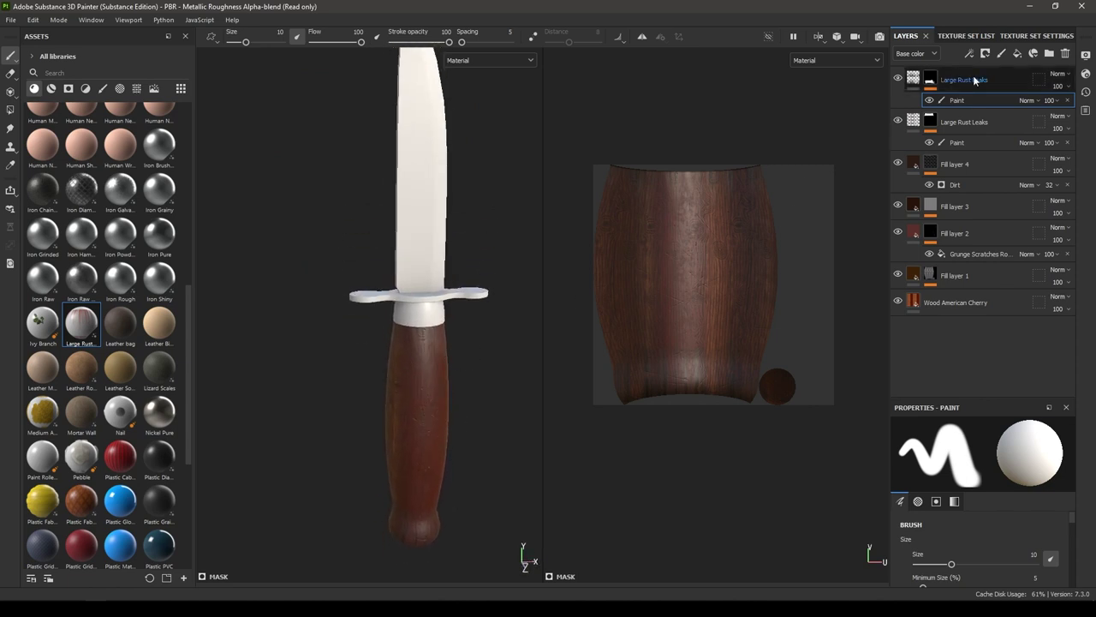
Step: Switch to the Metal texture set and replace its default Layer 1 with a new fill layer
click(961, 36)
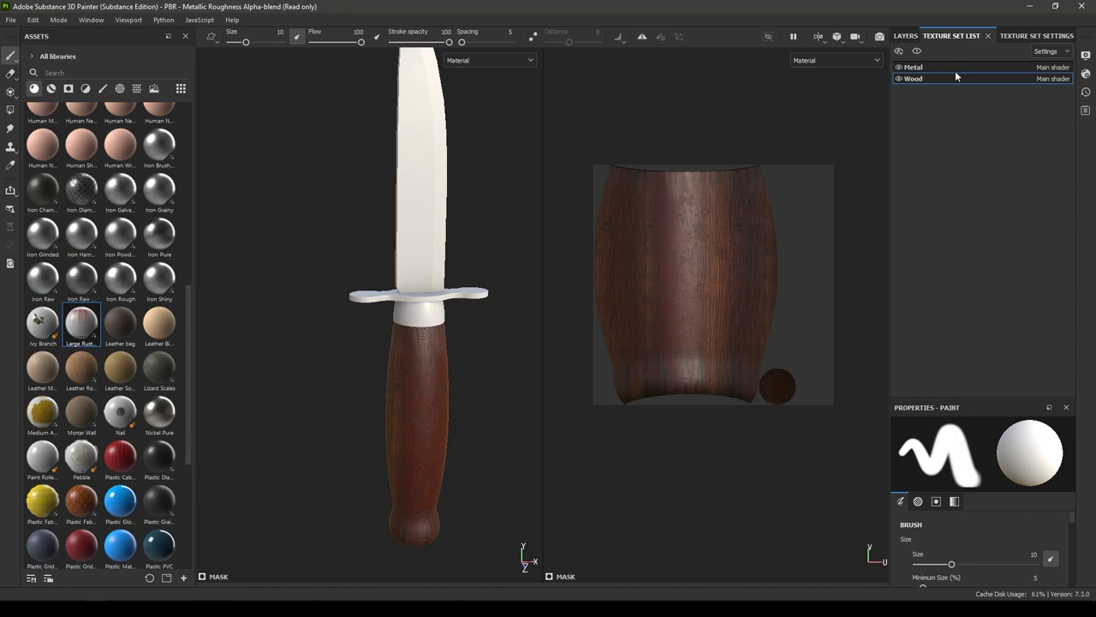
click(951, 66)
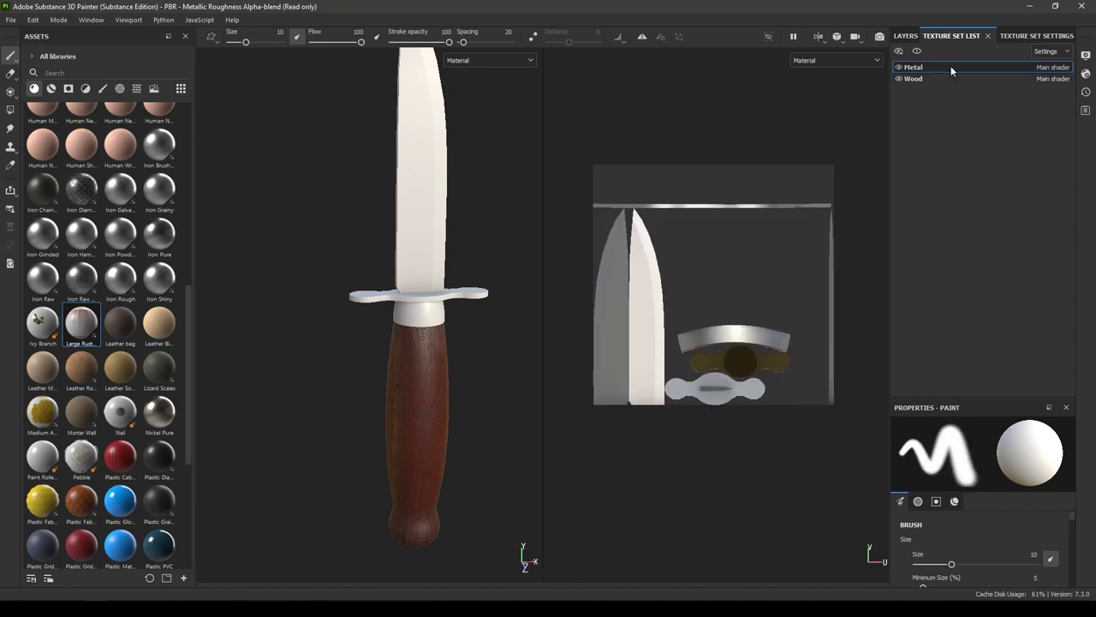
click(906, 36)
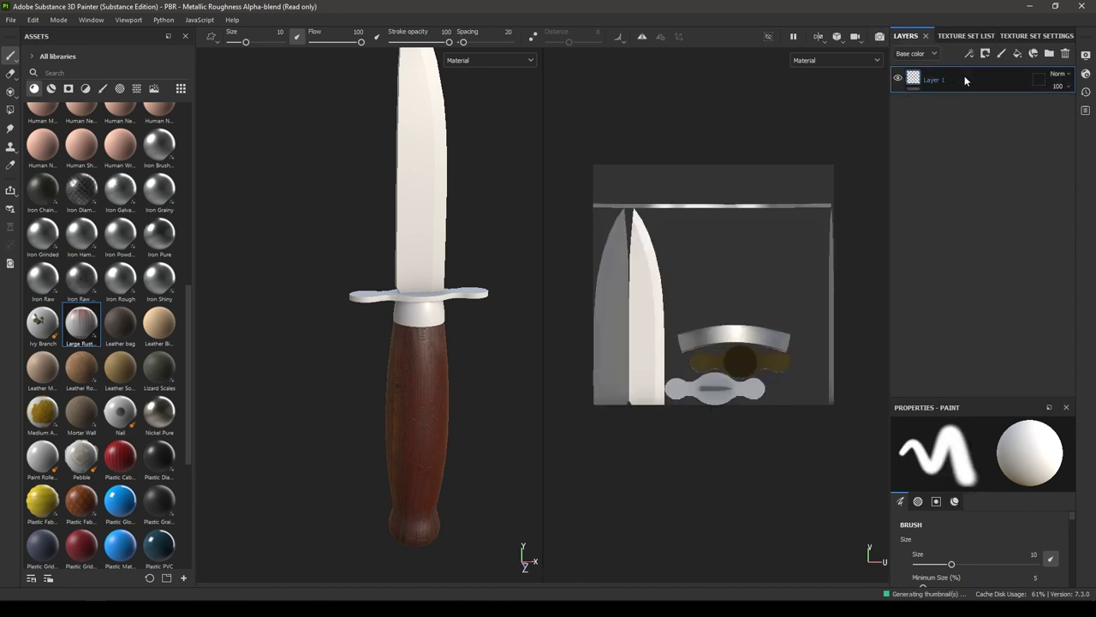
click(1064, 53)
scroll(426, 215, down, 1)
alt+middle_drag(426, 215, 428, 273)
click(1015, 55)
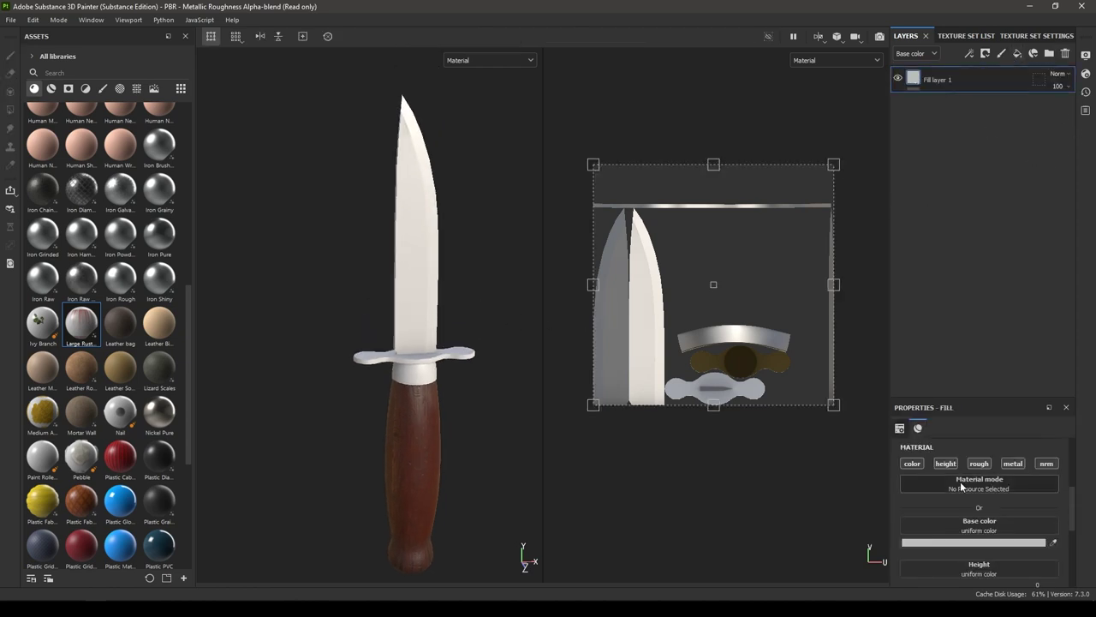
Step: Set the Metal fill layer's metallic to 1 and lower its roughness to about 0.13
scroll(960, 481, down, 5)
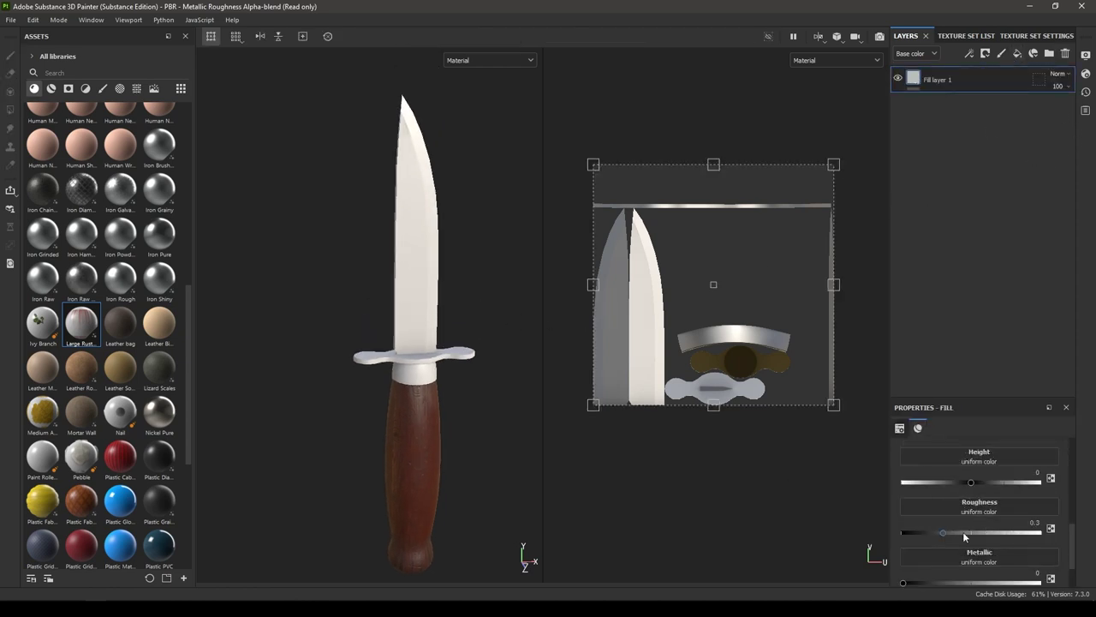
scroll(964, 527, up, 2)
scroll(963, 526, down, 4)
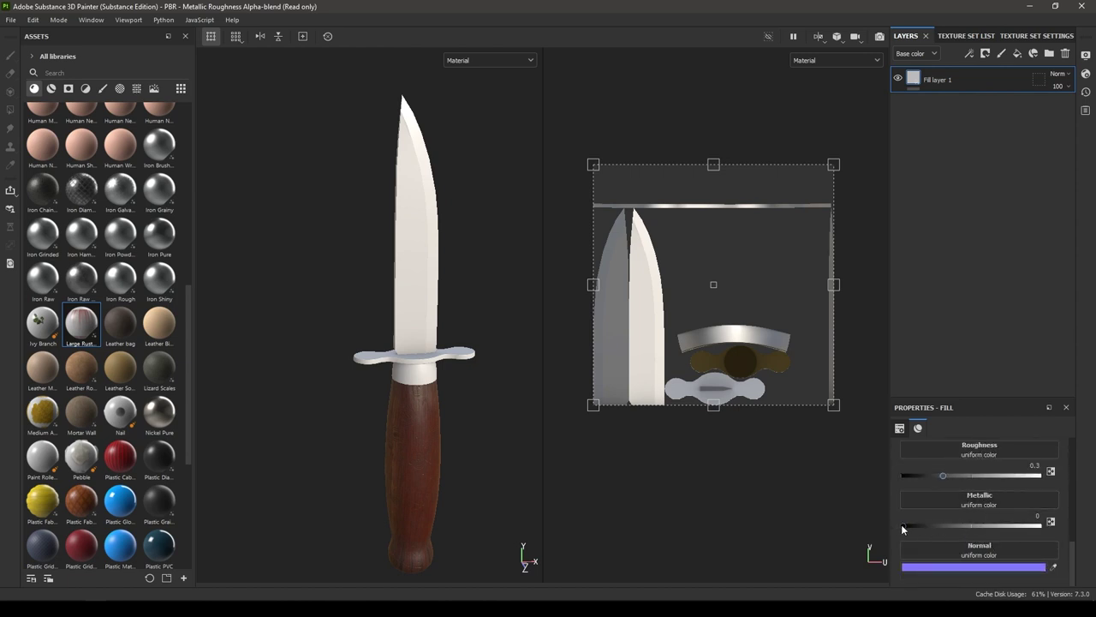
drag(903, 525, 1057, 527)
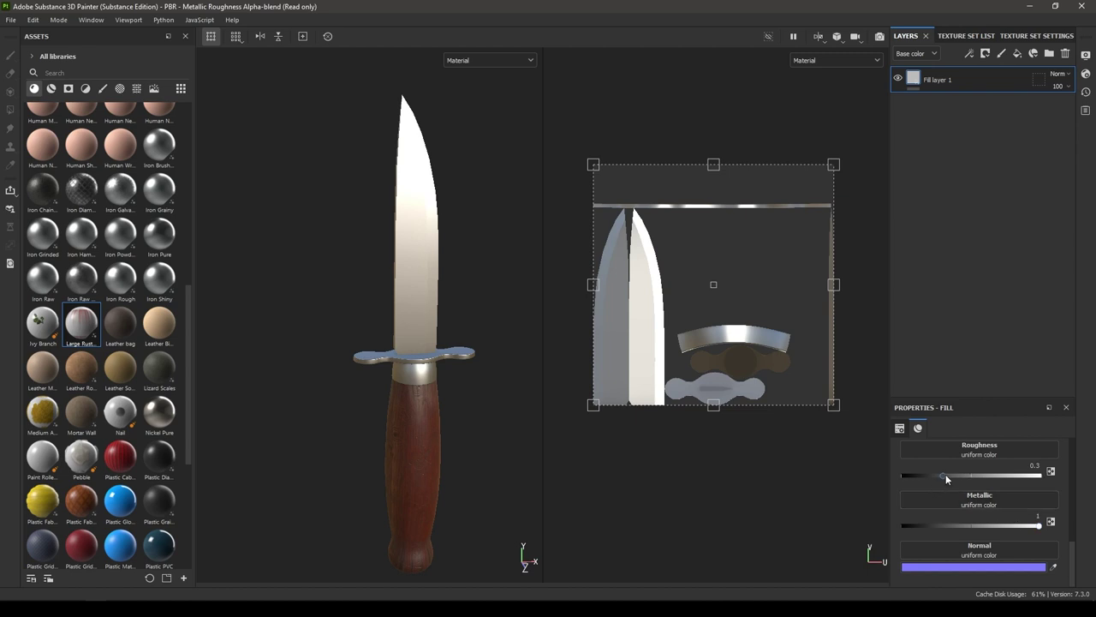
drag(942, 475, 920, 481)
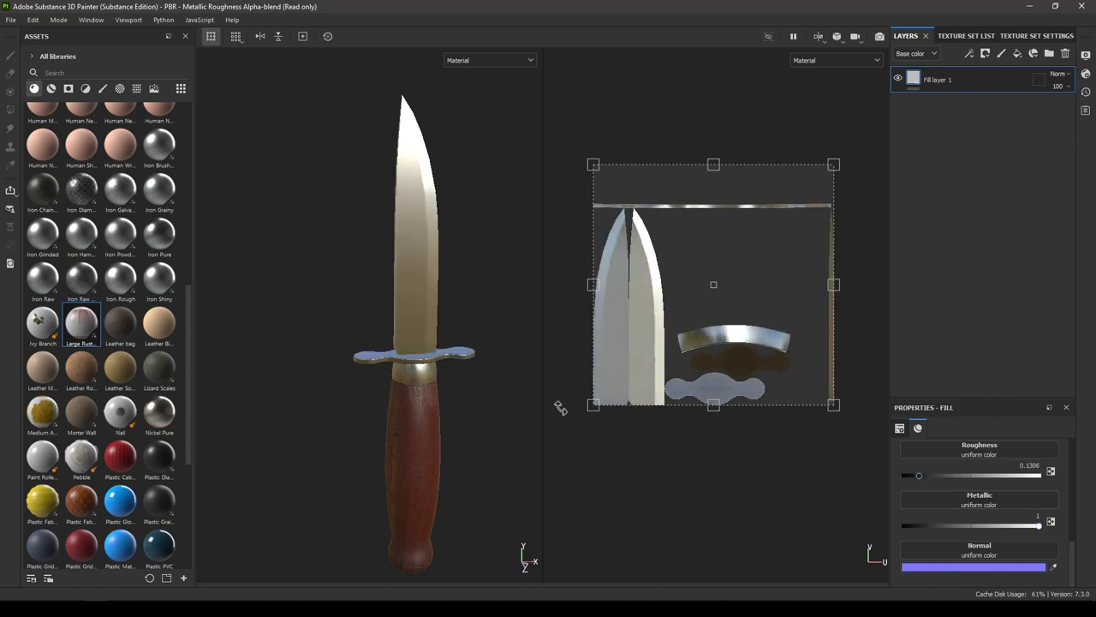
Step: Check the reflections around the guard and set Fill layer 1's roughness to 0.15
alt+right_drag(436, 301, 462, 499)
alt+drag(462, 499, 462, 343)
alt+right_drag(463, 344, 490, 391)
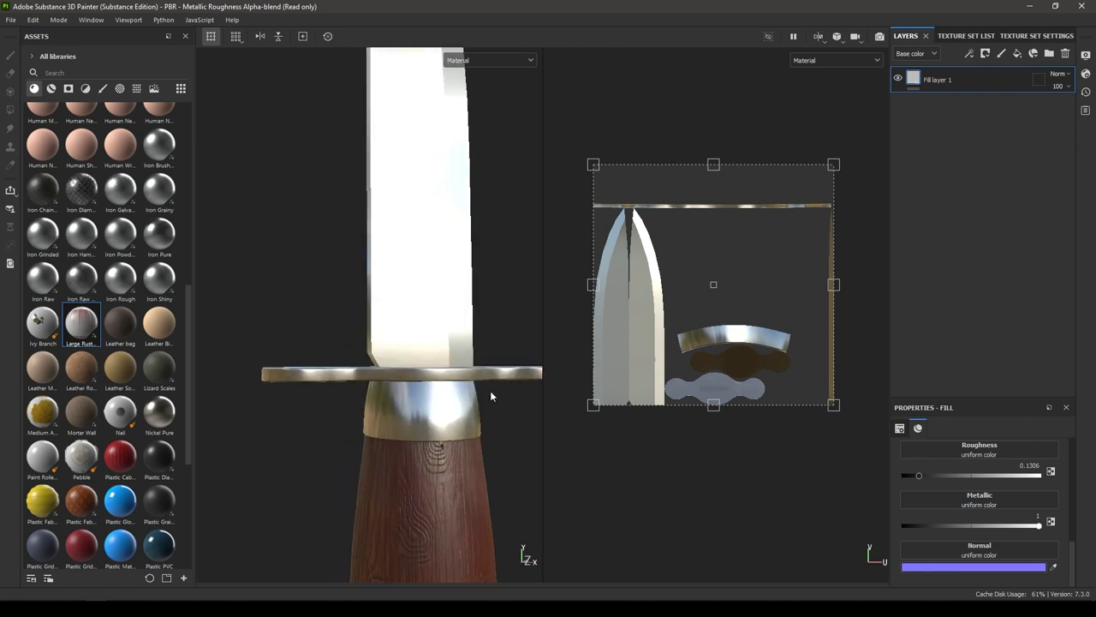
alt+drag(490, 392, 486, 448)
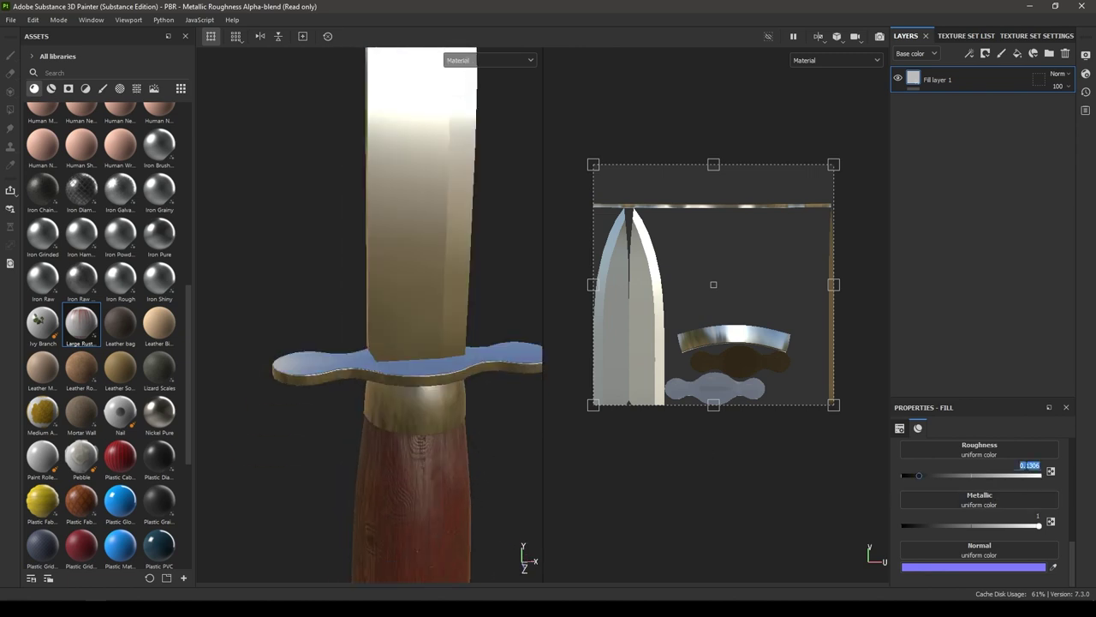
key(Return)
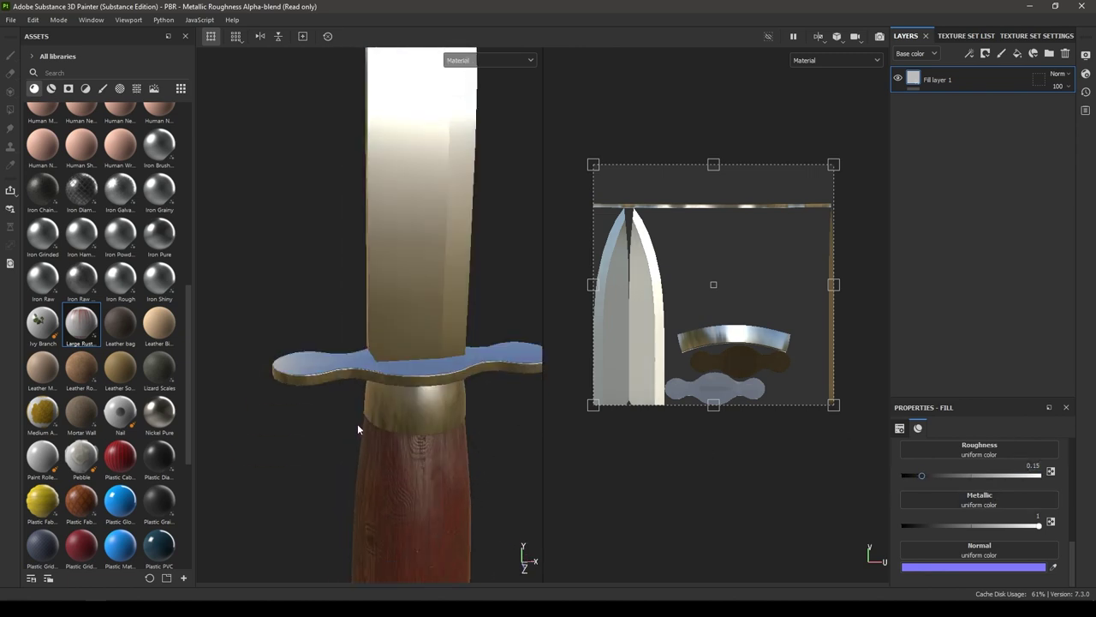
Step: Examine the reflective blade, guard and collar from several angles and distances
alt+drag(358, 428, 437, 370)
alt+right_drag(433, 412, 419, 377)
alt+middle_drag(419, 377, 424, 283)
alt+drag(424, 283, 457, 330)
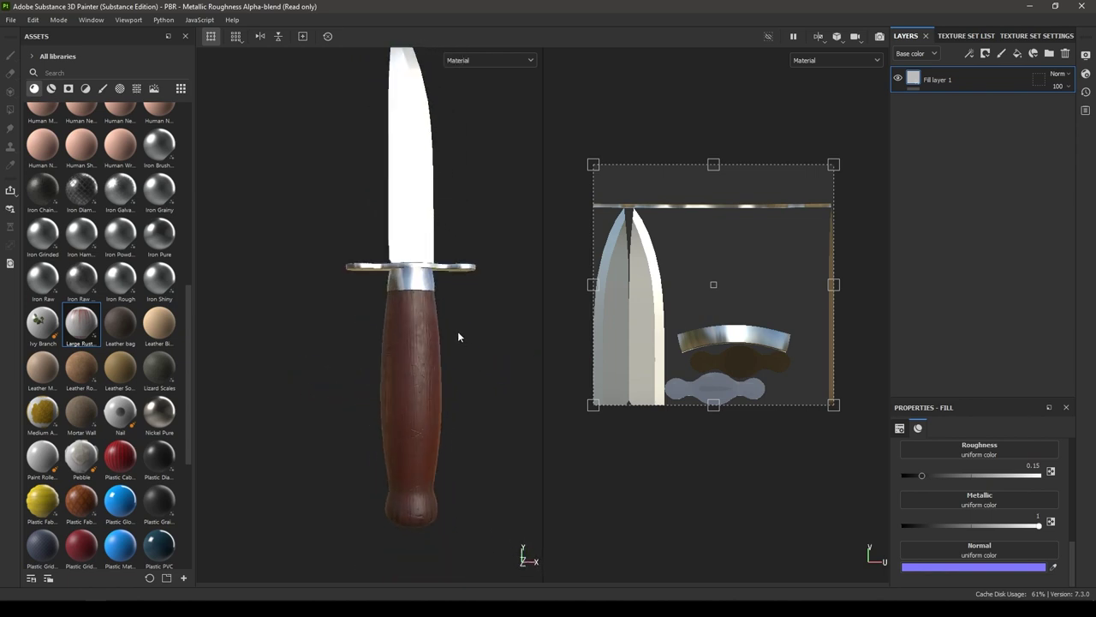
alt+middle_drag(458, 331, 463, 428)
alt+right_drag(462, 428, 475, 547)
alt+drag(474, 547, 481, 576)
alt+right_drag(477, 525, 475, 475)
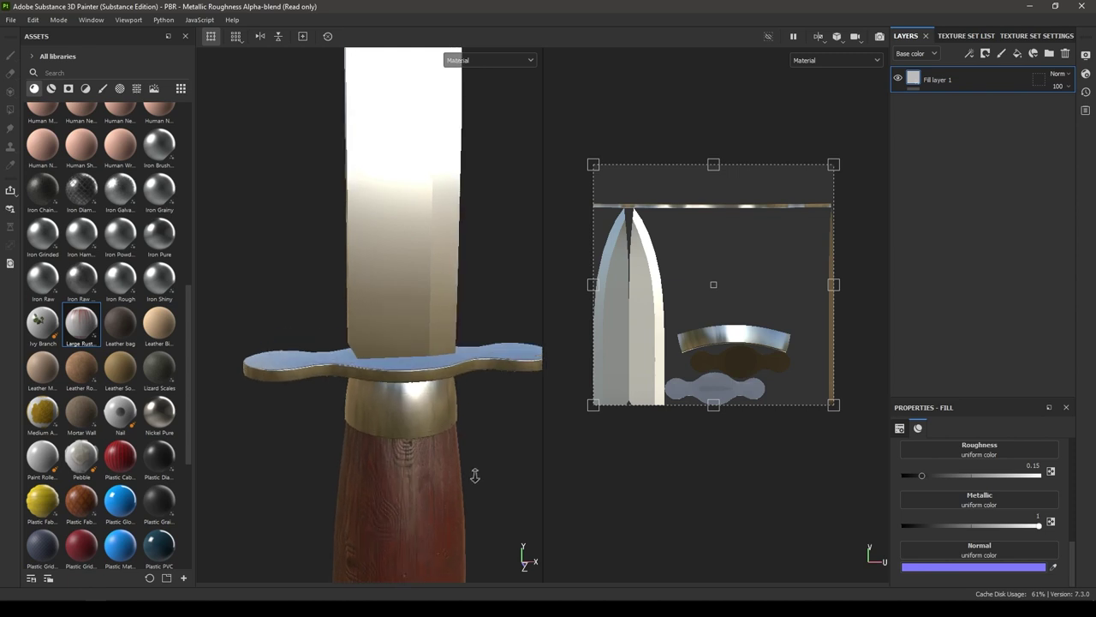
alt+drag(436, 501, 452, 448)
Step: Add a fill layer that affects only the roughness channel and name it Surface Roughness
click(1018, 53)
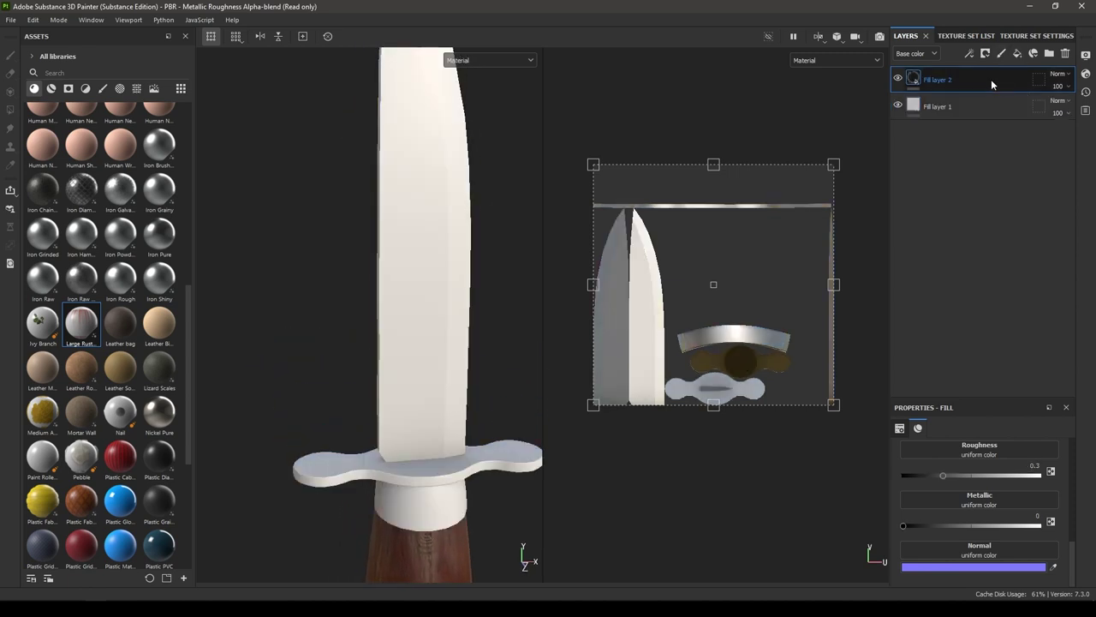
scroll(950, 463, up, 3)
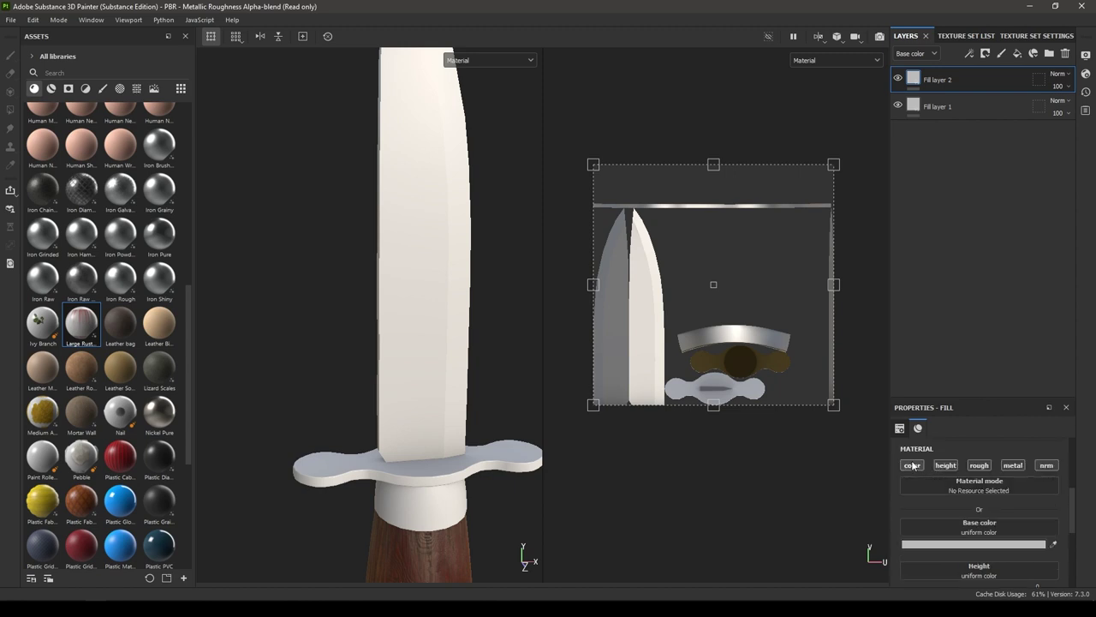
click(943, 468)
click(1013, 468)
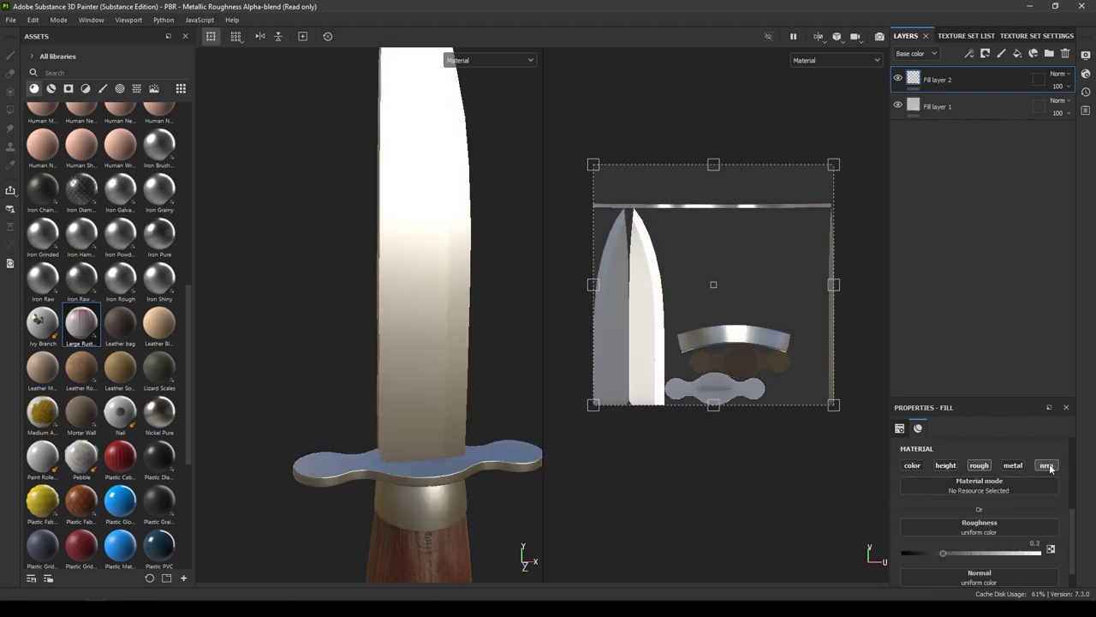
click(1047, 467)
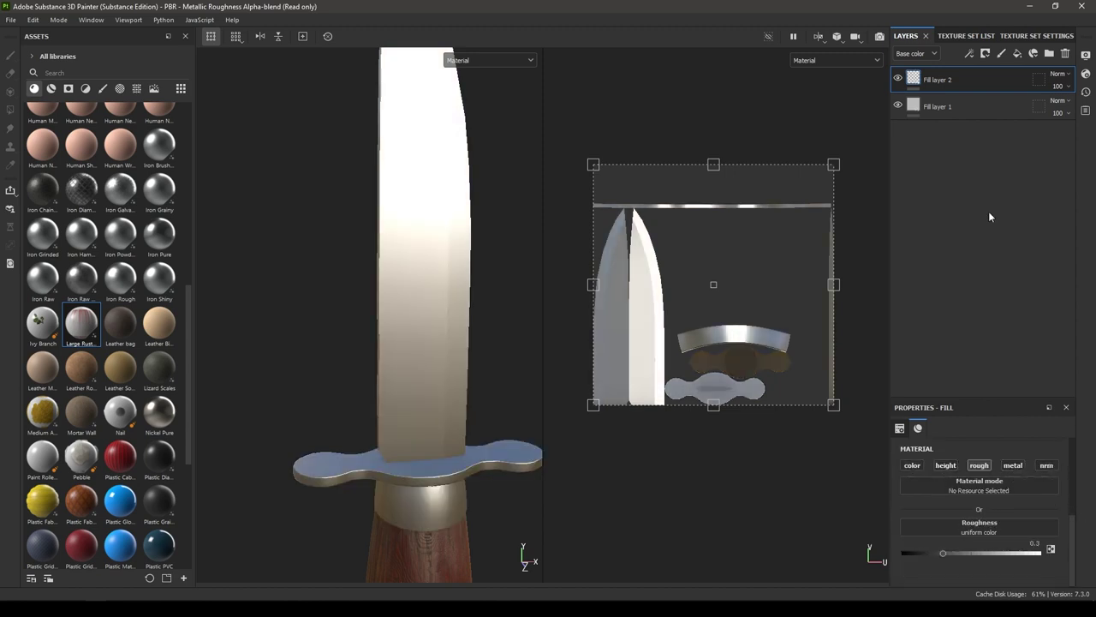
double_click(950, 80)
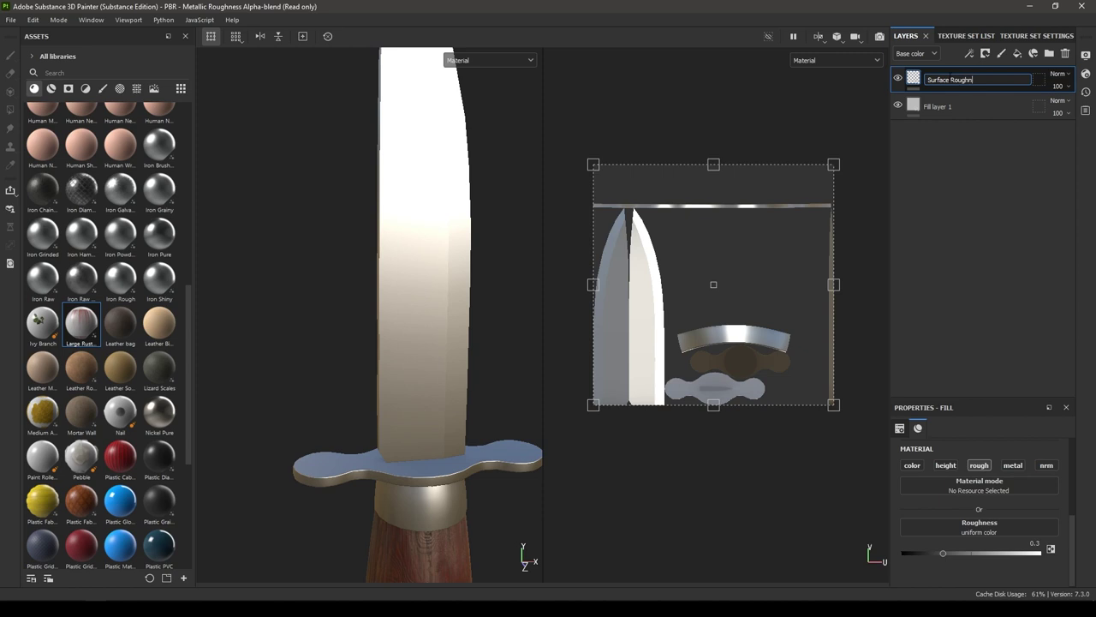
text(Surface Roughness)
key(Return)
Step: Give the Surface Roughness layer a black mask with a fill that uses the Clouds 2 texture
right_click(950, 79)
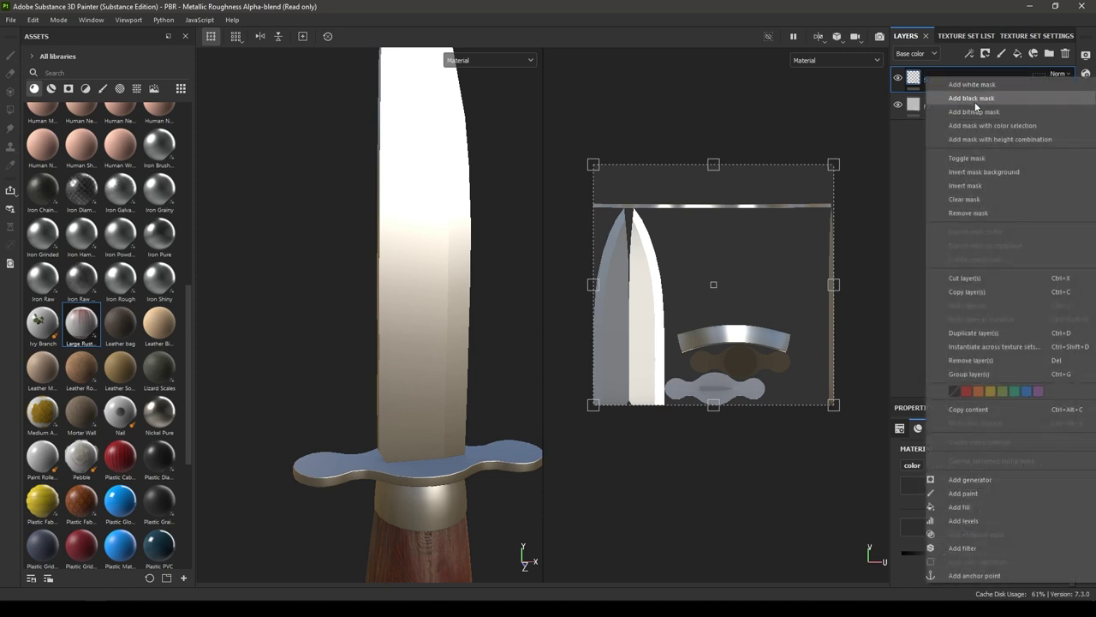
click(972, 98)
right_click(965, 84)
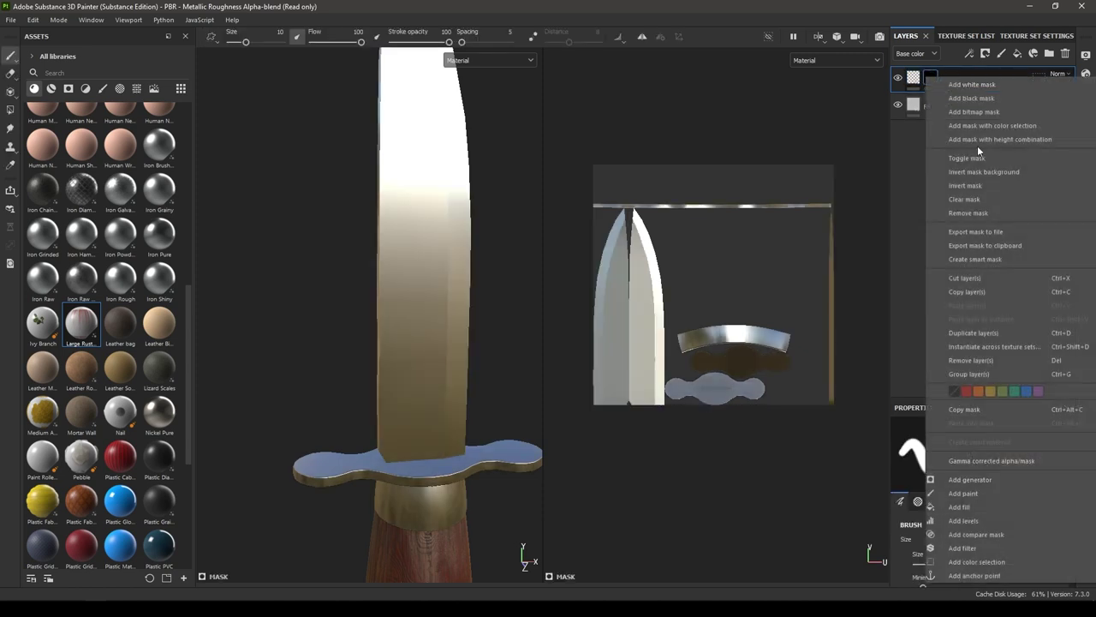
click(983, 507)
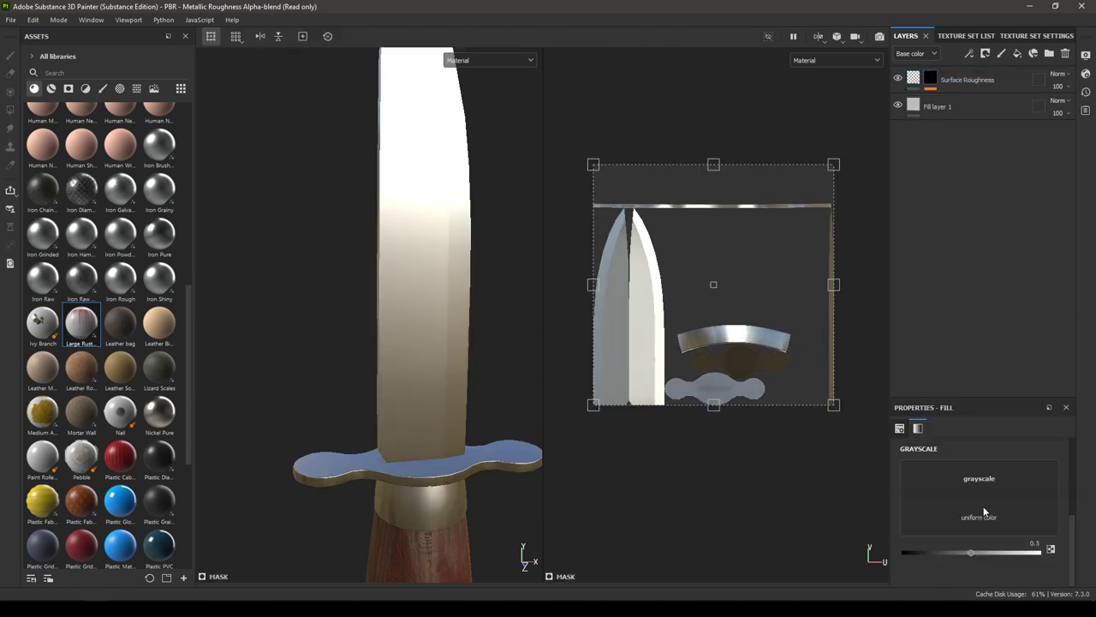
click(152, 89)
click(136, 88)
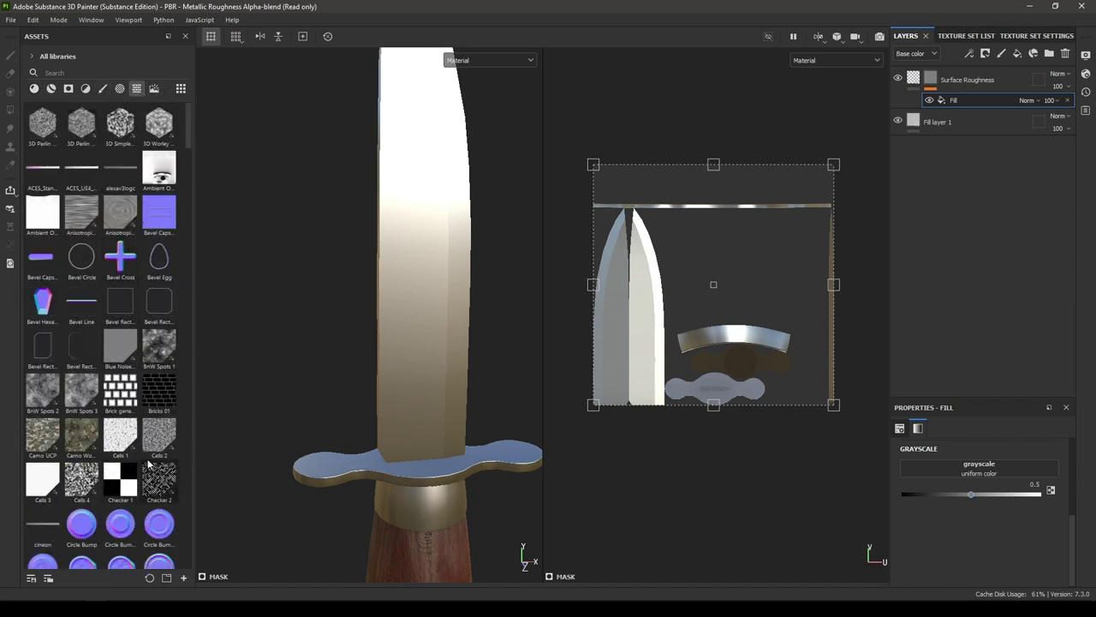
scroll(150, 391, down, 5)
drag(157, 391, 1020, 476)
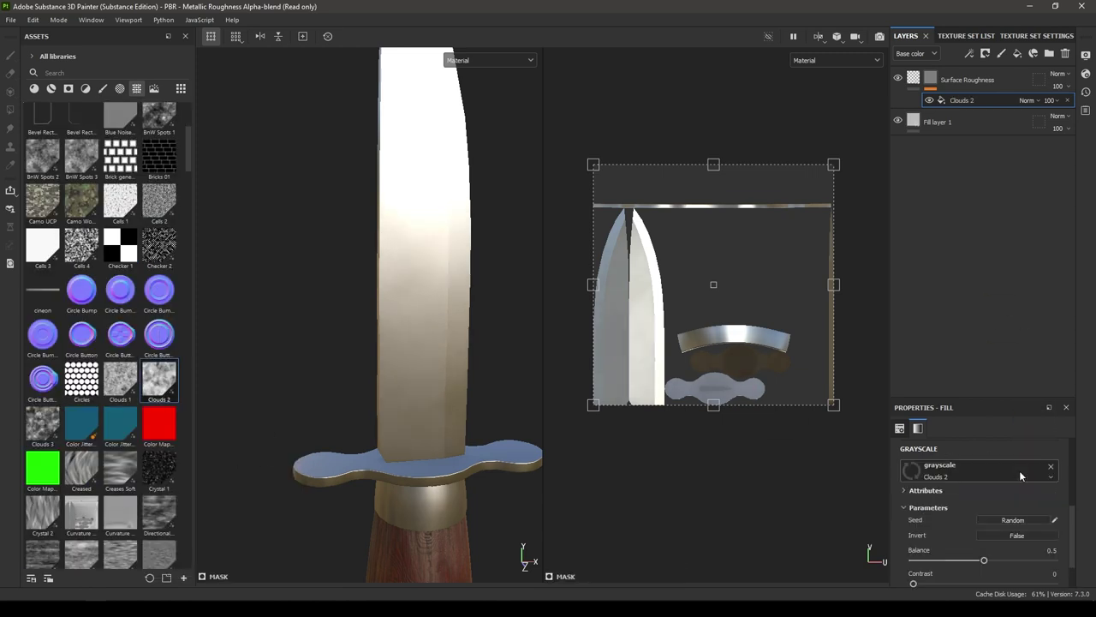
alt+drag(421, 309, 453, 414)
Step: Add another fill layer on top that affects only the height channel, with height set to -0.1
click(971, 86)
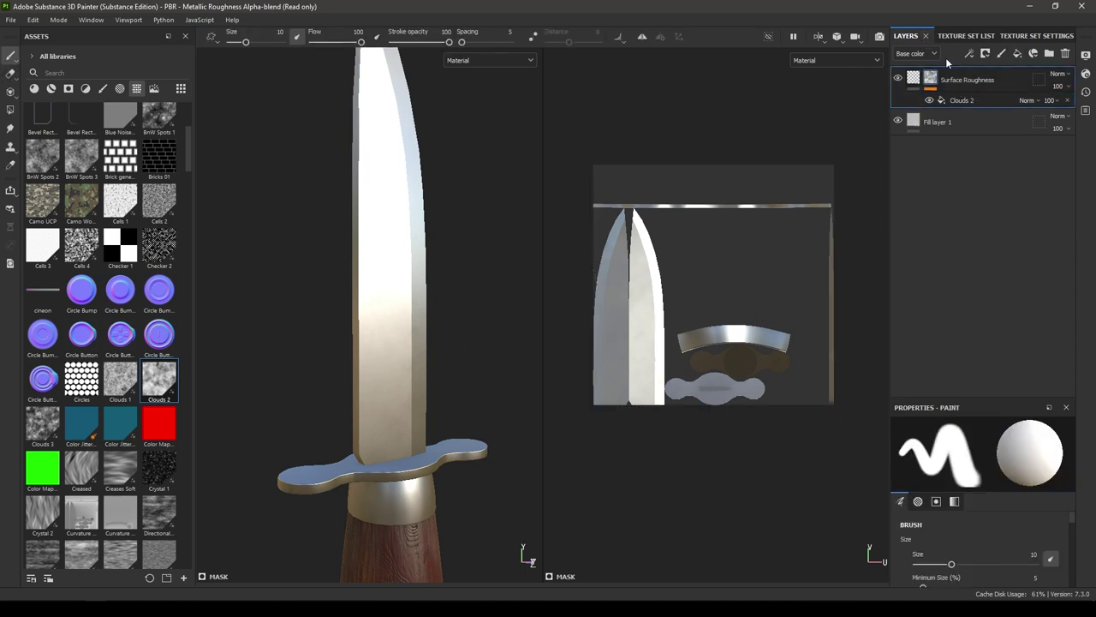
click(1017, 54)
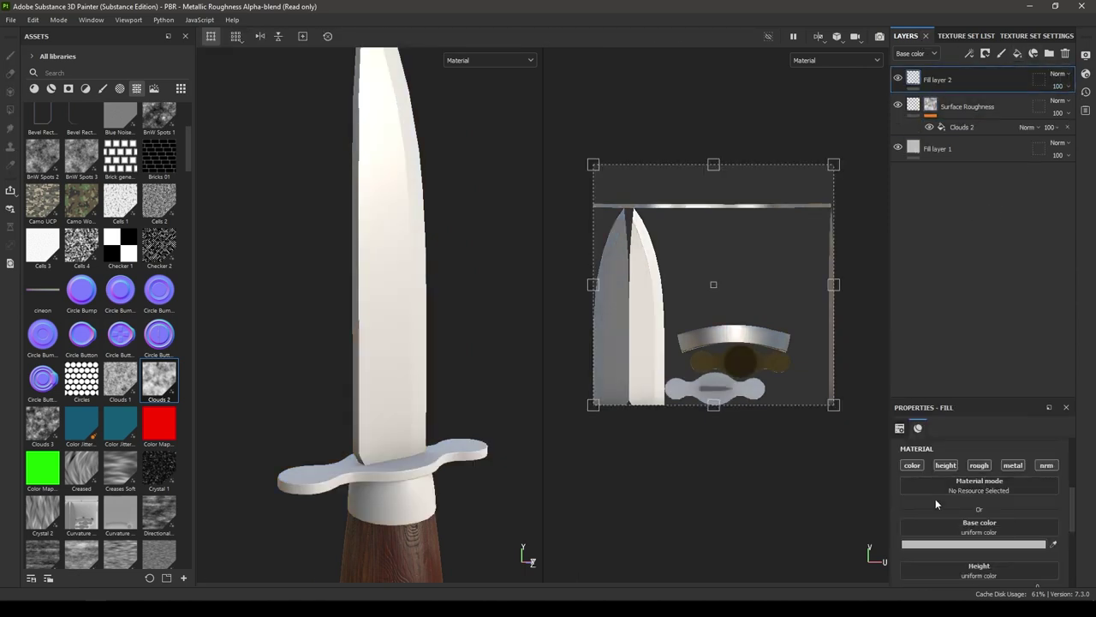
click(913, 465)
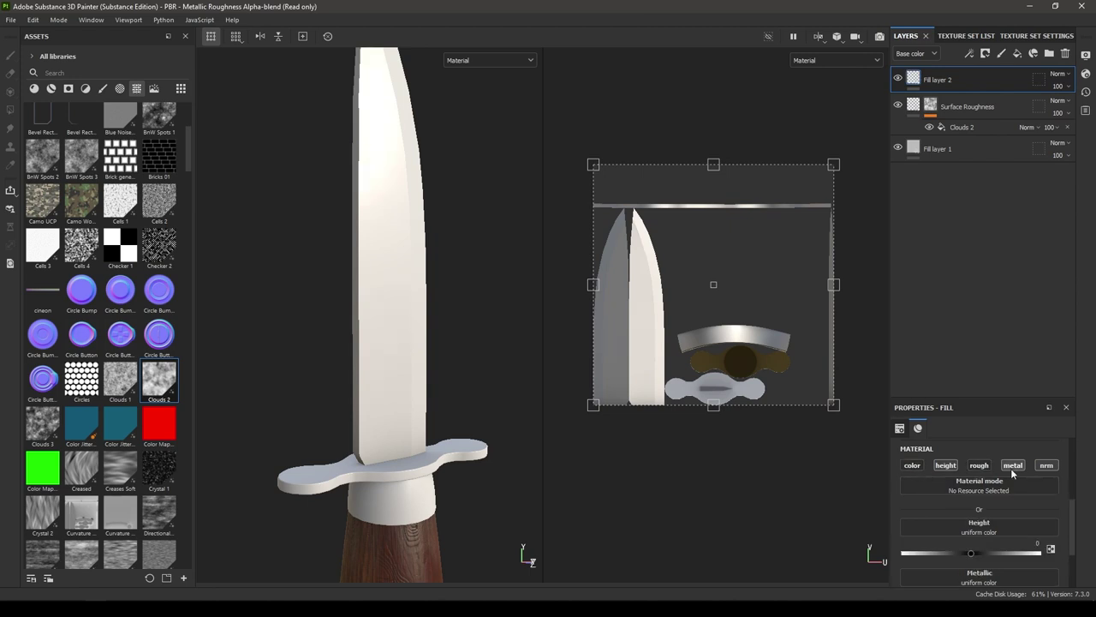
click(1012, 465)
click(1046, 465)
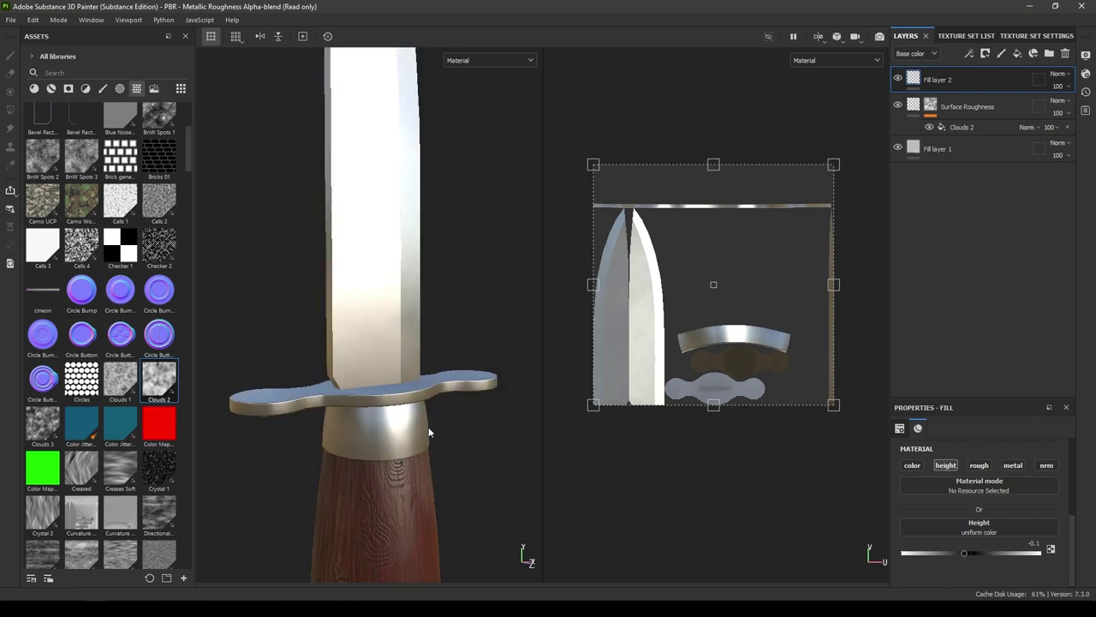
alt+drag(428, 432, 402, 358)
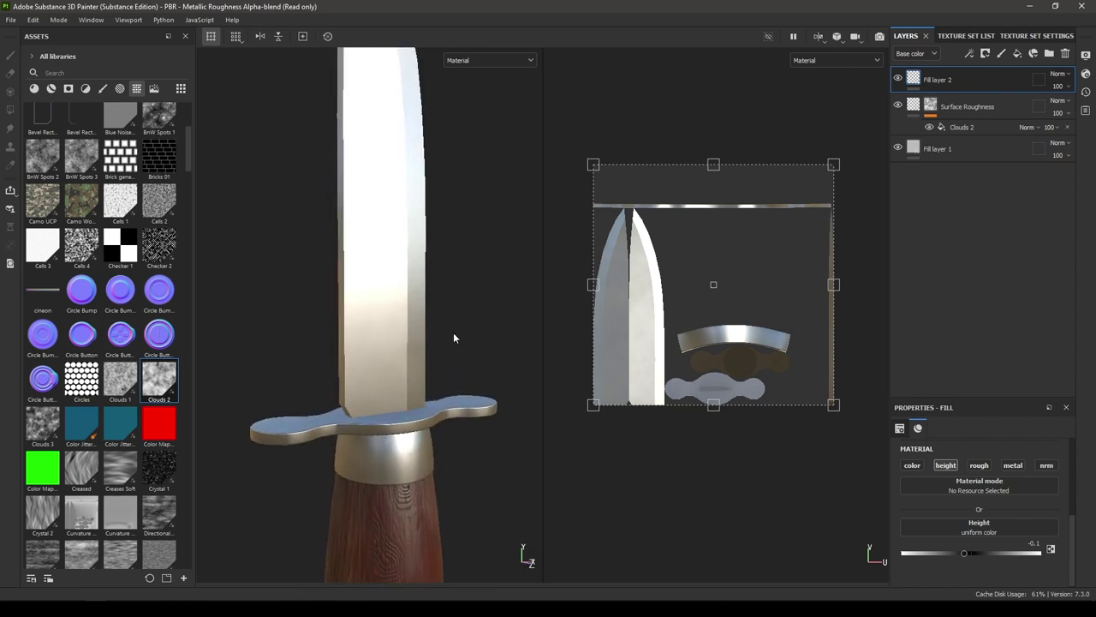
Step: Add a black mask with a paint effect to the height-only fill layer
right_click(965, 78)
click(990, 103)
right_click(965, 79)
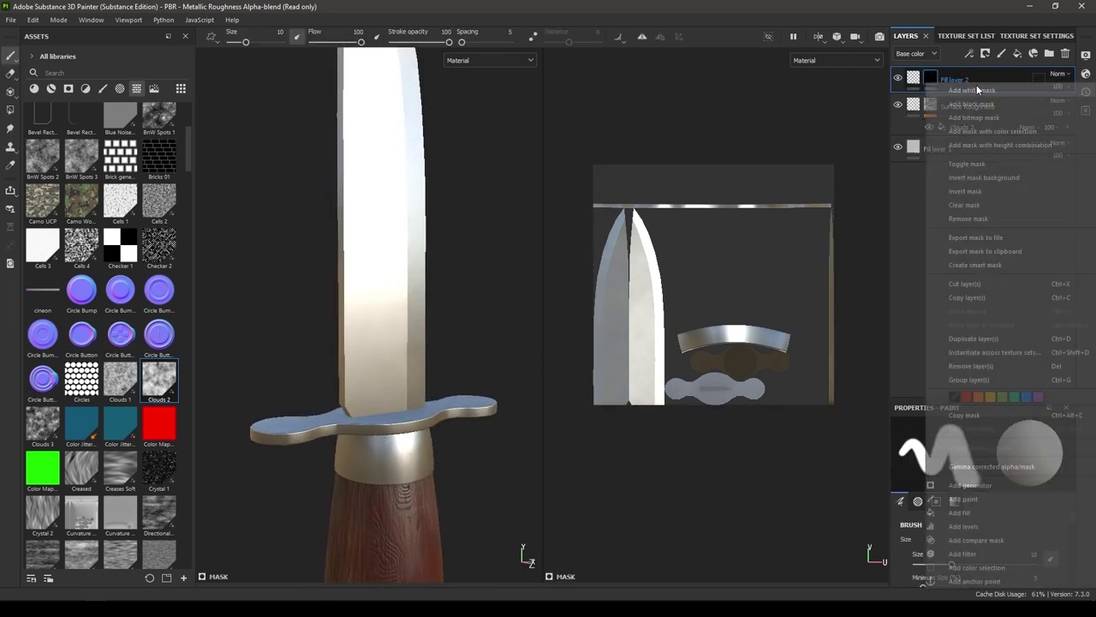
click(984, 500)
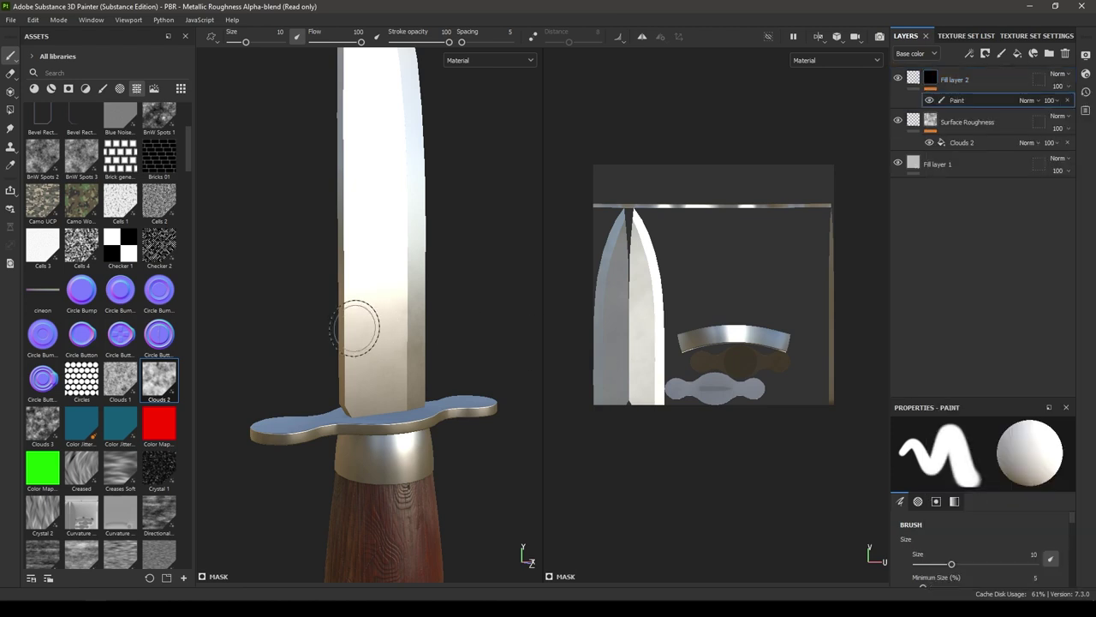
Step: Load Knife_Stencil as the brush stencil and rotate it a quarter turn over the 2D view so the lettering runs along the blade
alt+shift+drag(354, 328, 333, 326)
alt+right_drag(563, 345, 734, 433)
alt+middle_drag(733, 434, 720, 461)
alt+right_drag(720, 462, 728, 497)
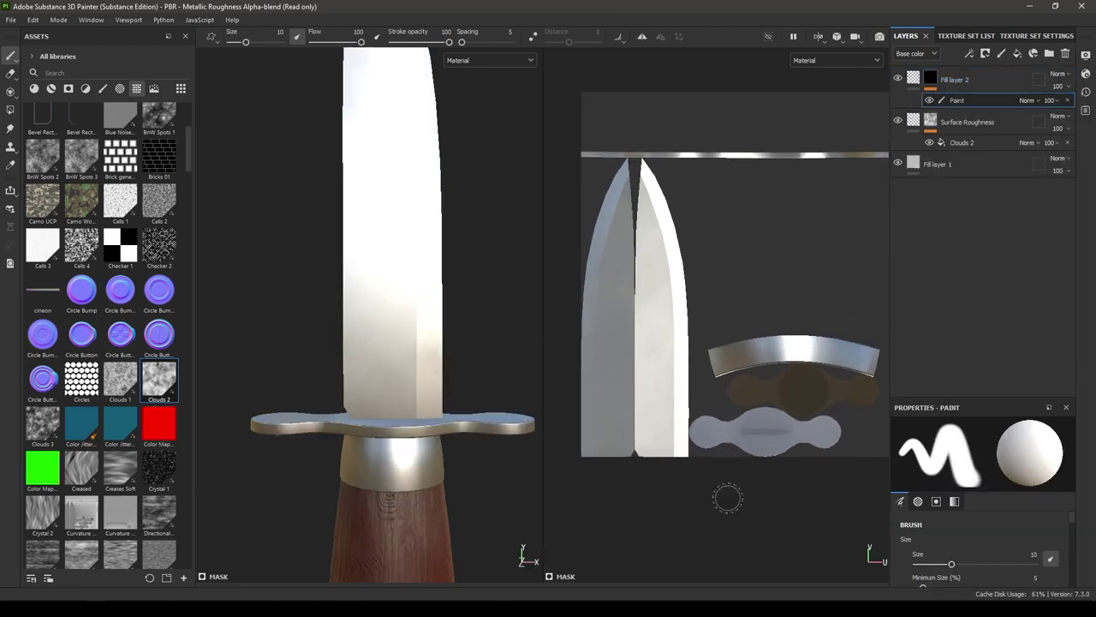
scroll(1064, 495, down, 5)
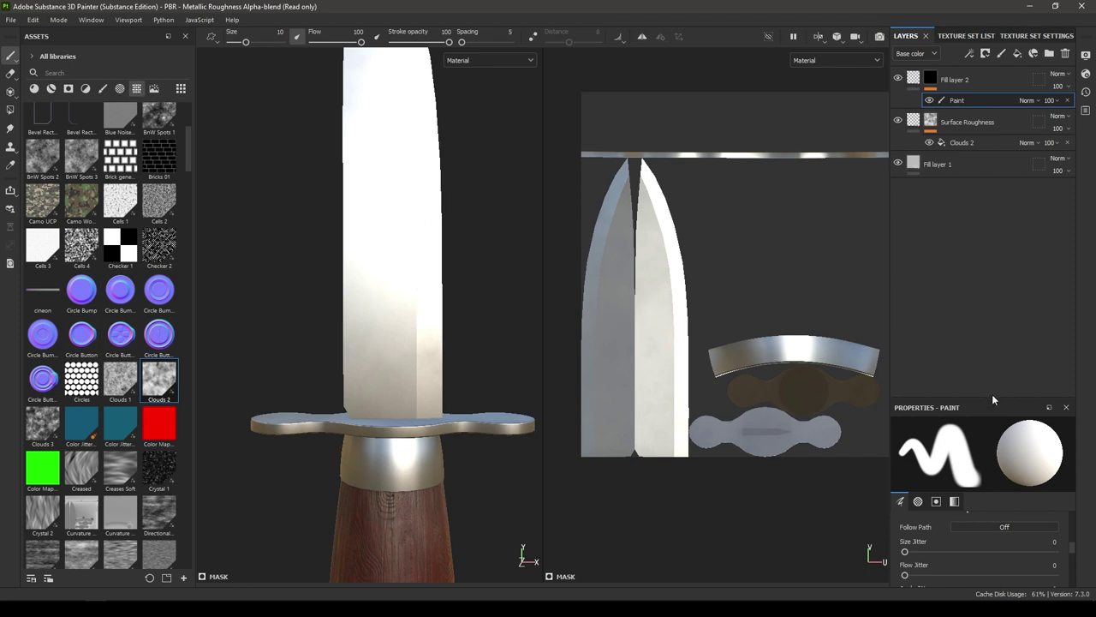
drag(991, 397, 981, 159)
scroll(978, 387, down, 3)
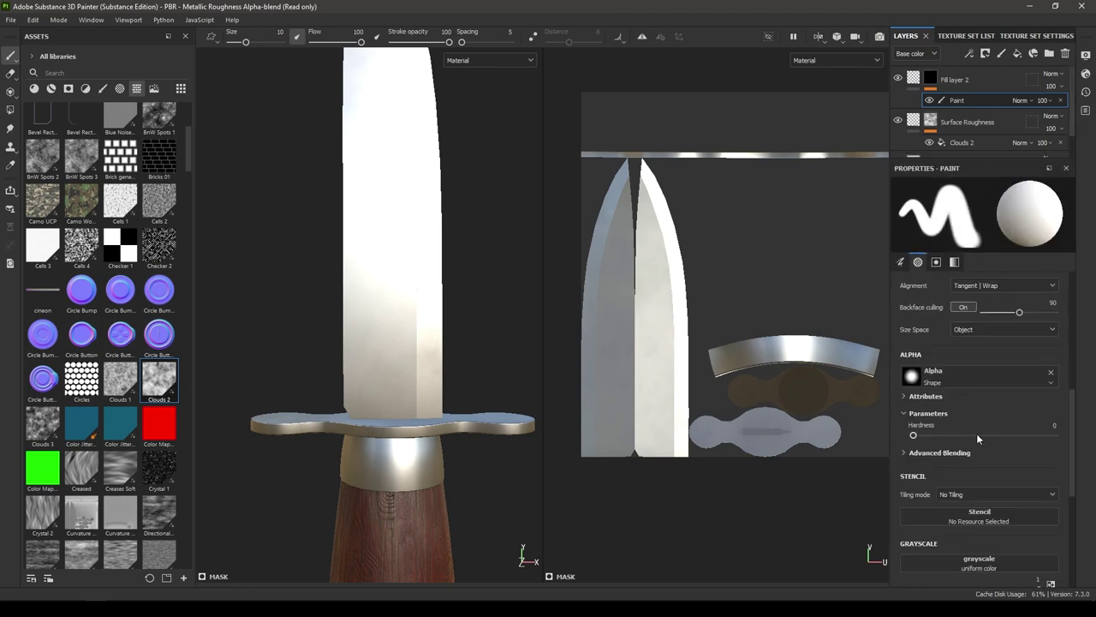
scroll(974, 432, down, 2)
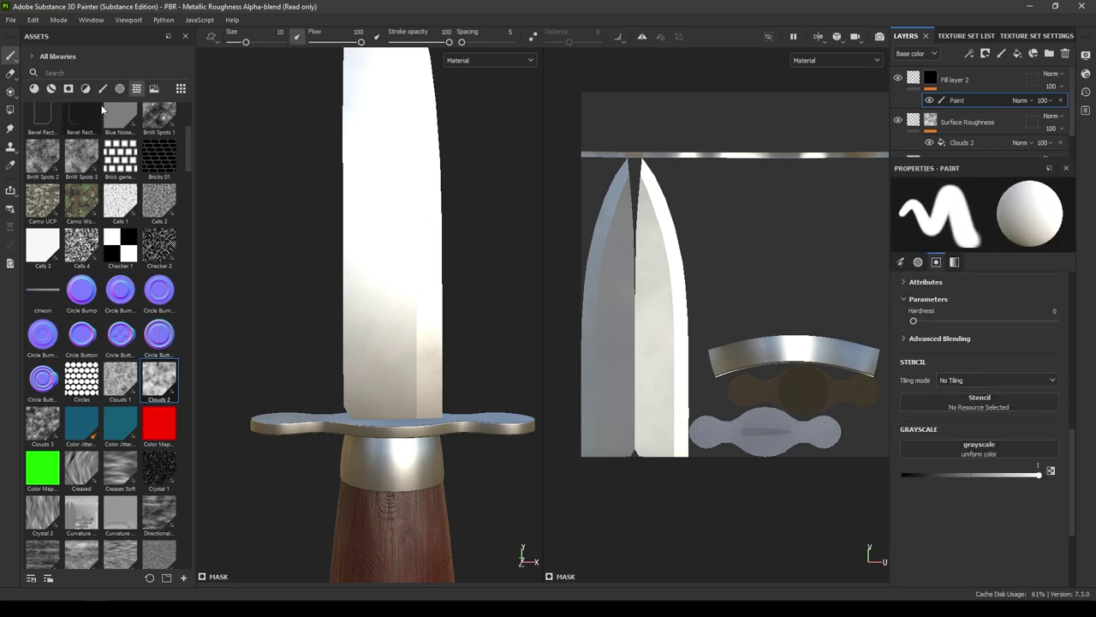
click(100, 72)
text(knife)
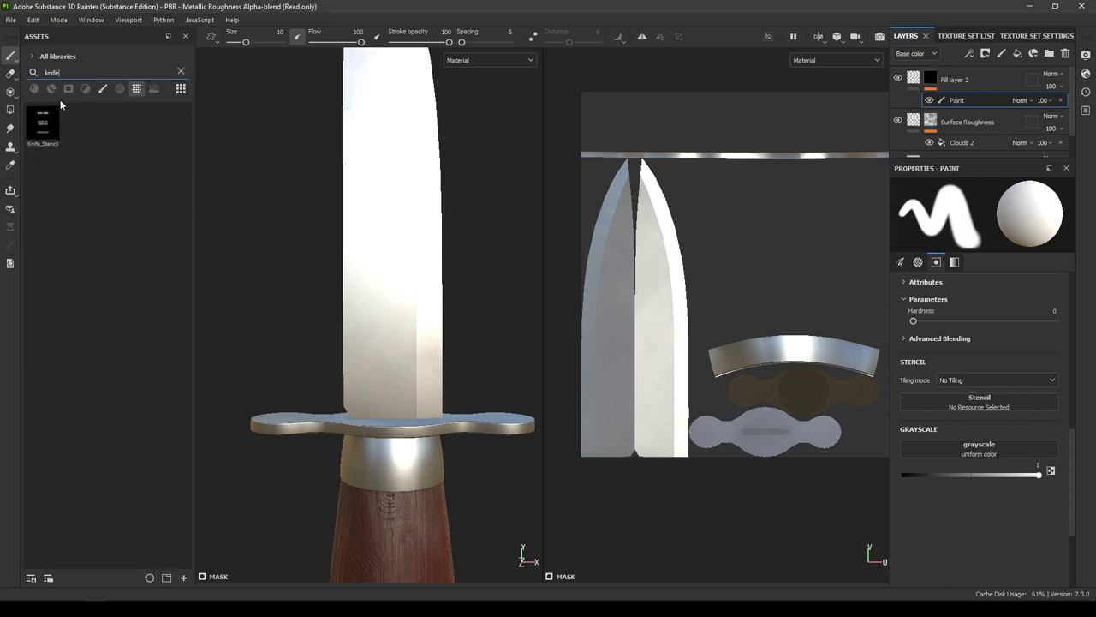
drag(43, 123, 964, 407)
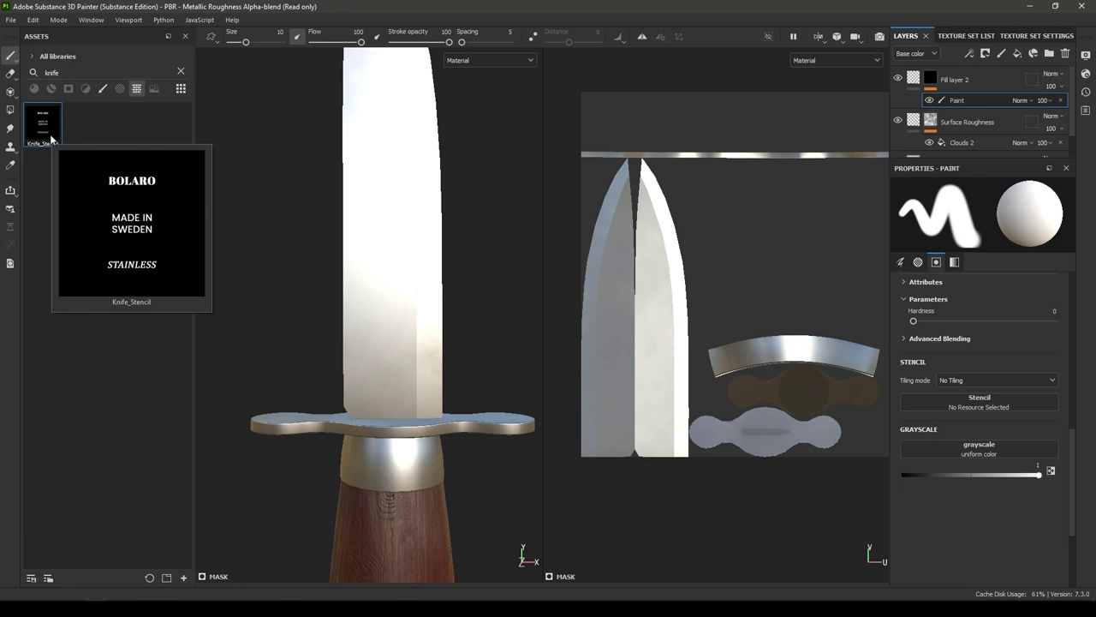
drag(52, 139, 977, 405)
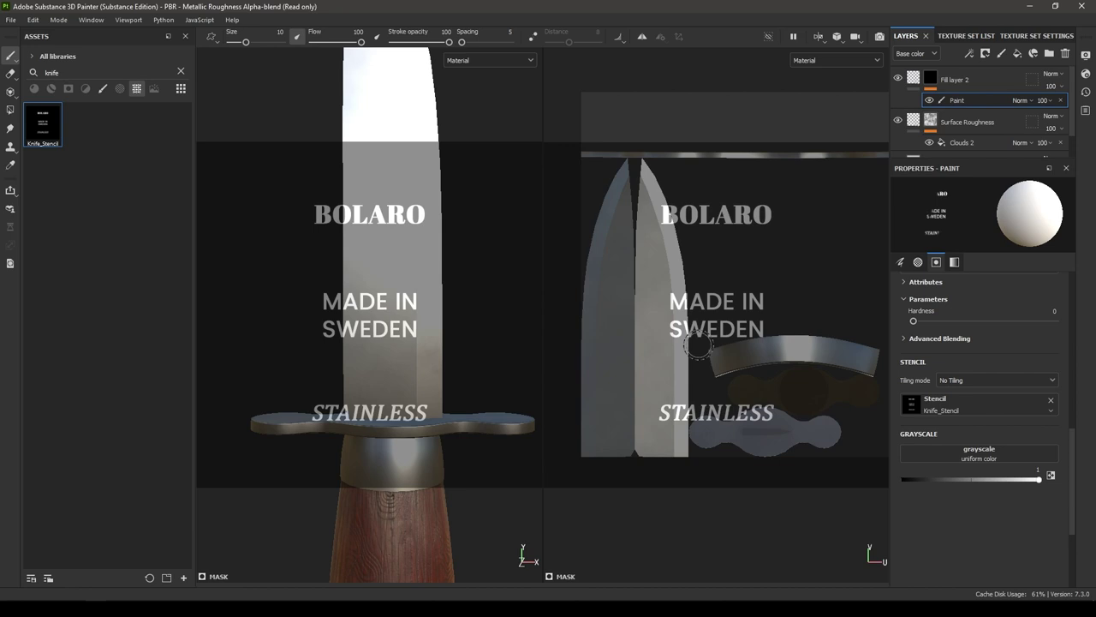
key(s)
drag(719, 445, 827, 298)
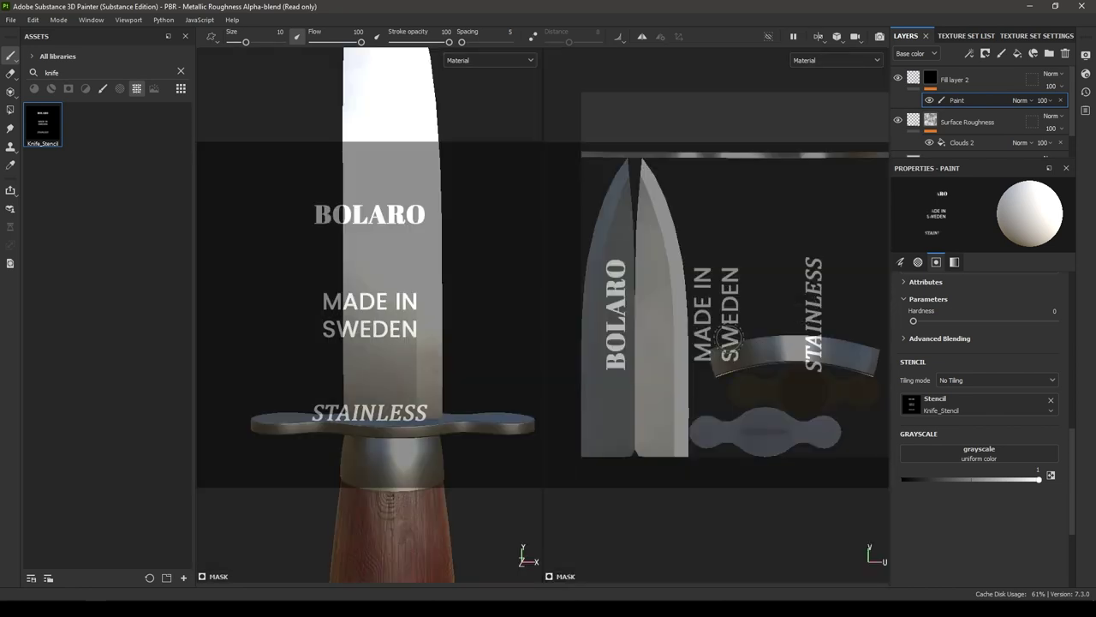
Step: Try painting the BOLARO lettering through the stencil at the blade's base in the 2D view, and undo the stroke
scroll(643, 310, up, 2)
alt+middle_drag(702, 479, 635, 231)
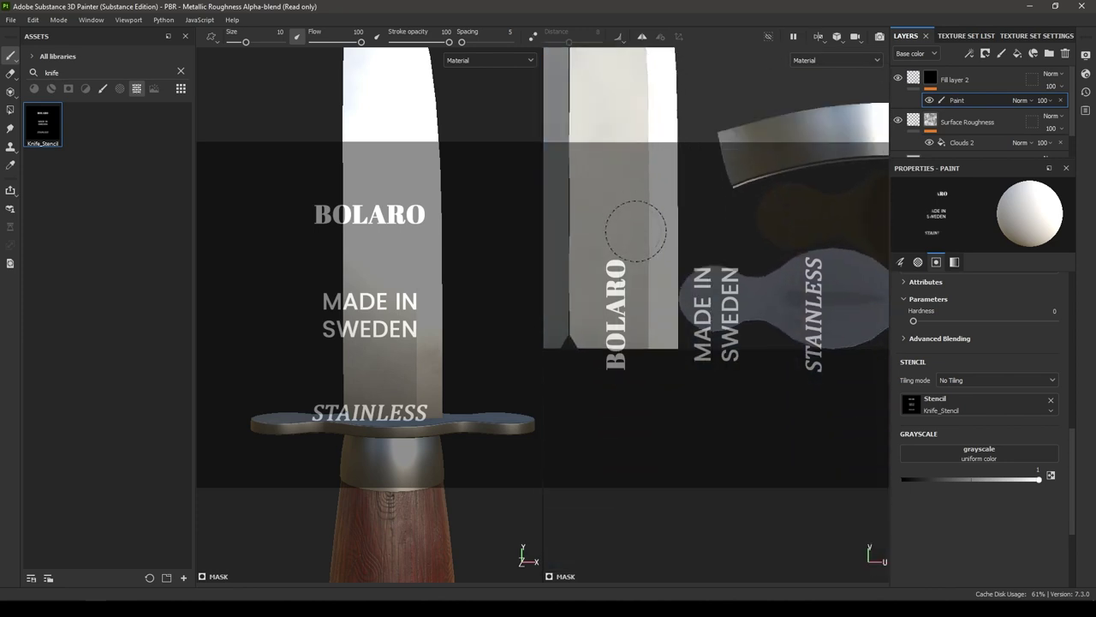
mouse_move(635, 229)
alt+mouse_down()
mouse_move(702, 408)
mouse_move(703, 392)
mouse_move(728, 431)
mouse_move(685, 362)
mouse_move(676, 377)
alt+mouse_up()
drag(620, 262, 625, 341)
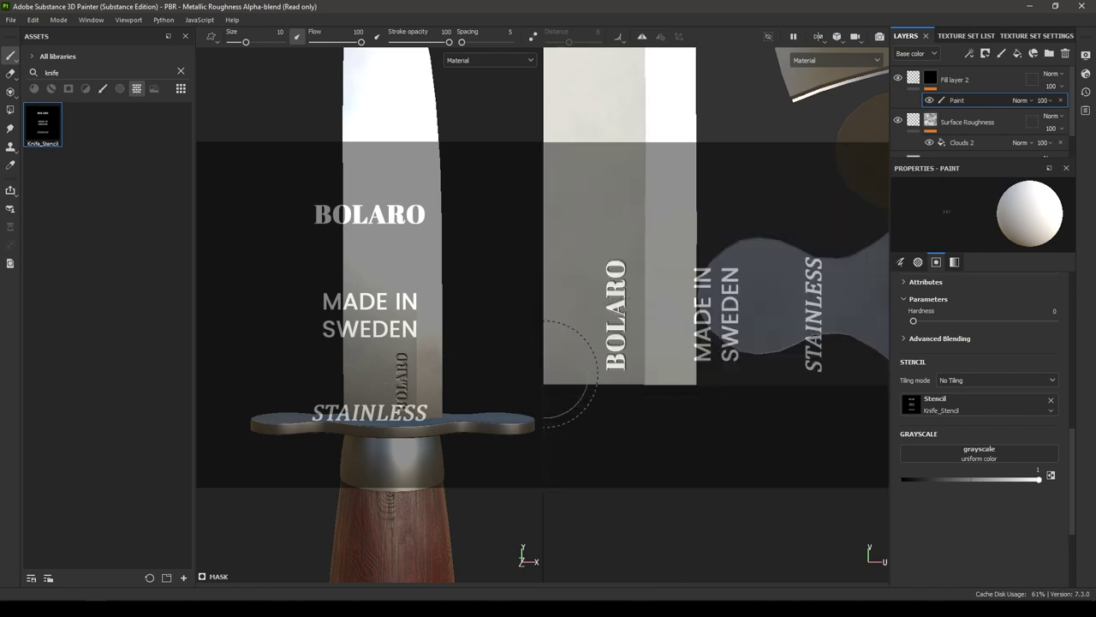
key(ctrl)
key(ctrl)
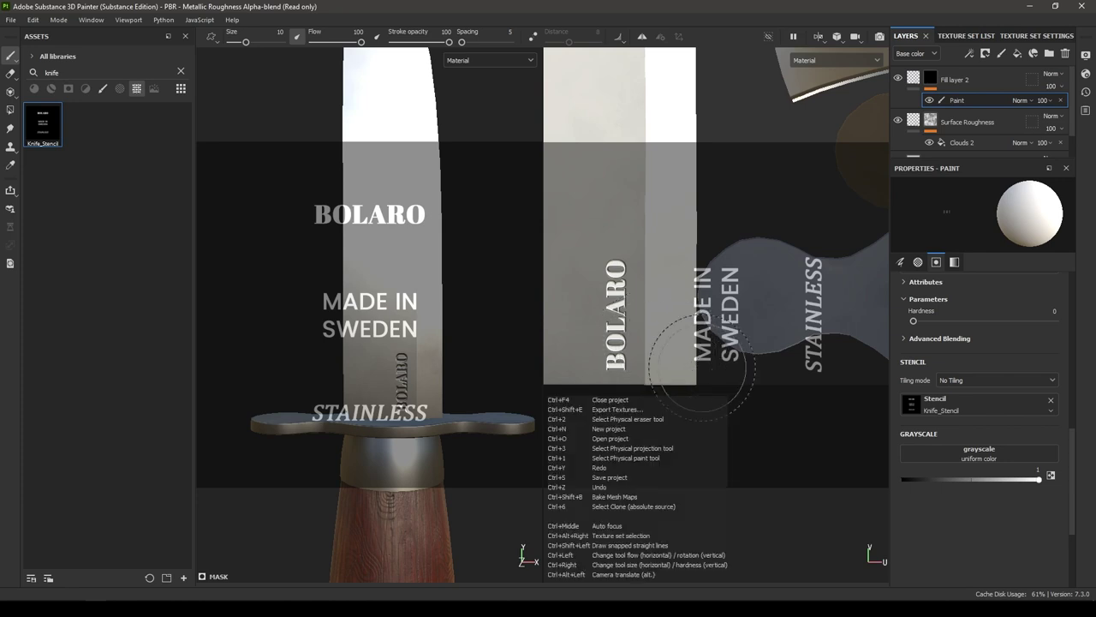
key(ctrl+z)
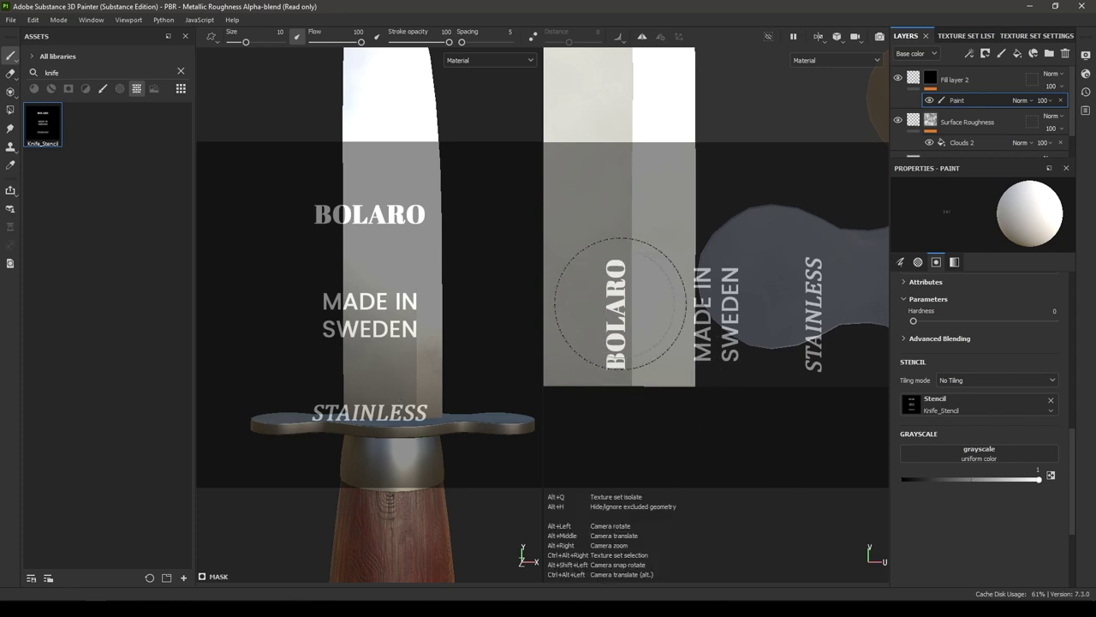
Step: Paint BOLARO lengthwise at the blade's base, and MADE IN SWEDEN beside it in smaller lettering with brush size 3.11
mouse_move(620, 304)
alt+middle_down()
mouse_move(632, 289)
mouse_move(630, 298)
mouse_move(655, 296)
alt+middle_up()
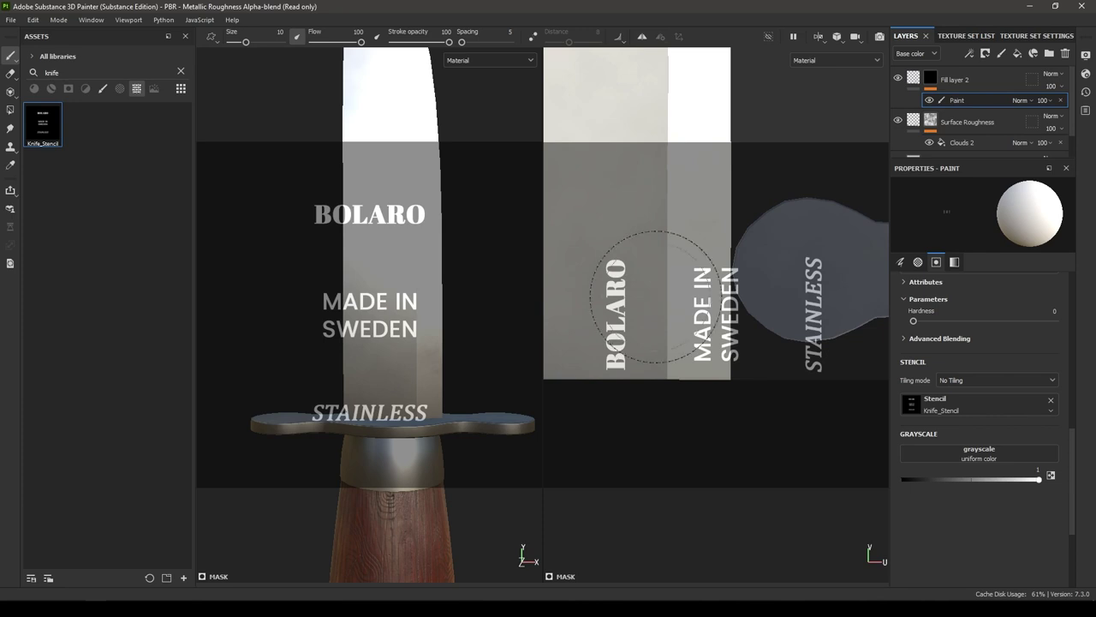
drag(600, 270, 609, 363)
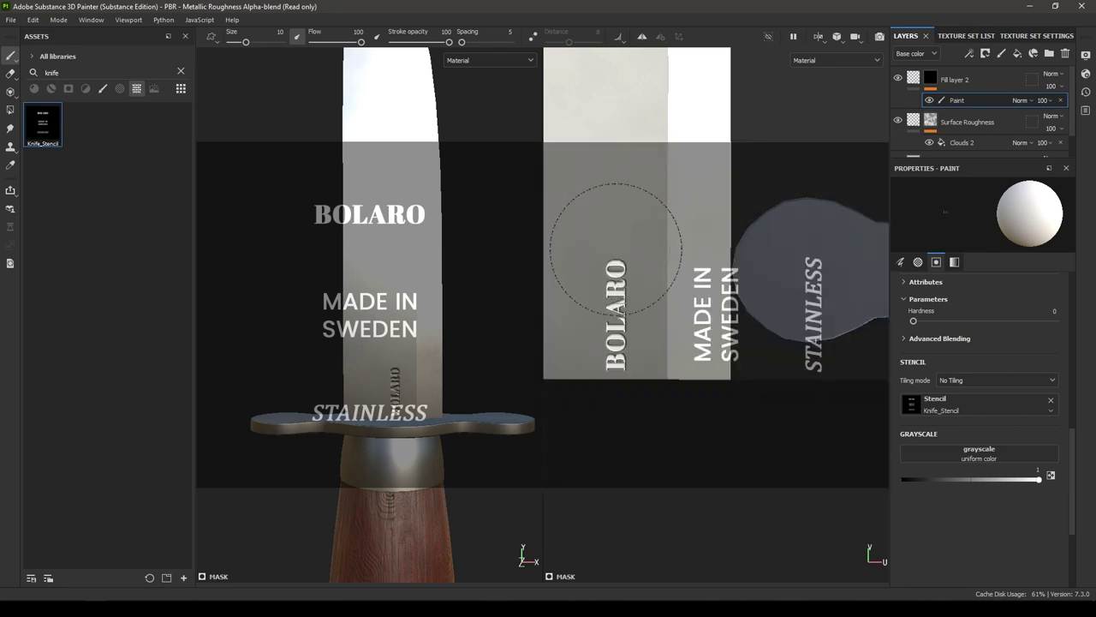
scroll(668, 360, up, 4)
alt+middle_drag(812, 472, 837, 472)
alt+middle_drag(729, 414, 821, 409)
alt+right_drag(763, 374, 782, 425)
alt+middle_drag(761, 394, 763, 403)
alt+right_drag(763, 402, 771, 428)
scroll(771, 424, up, 3)
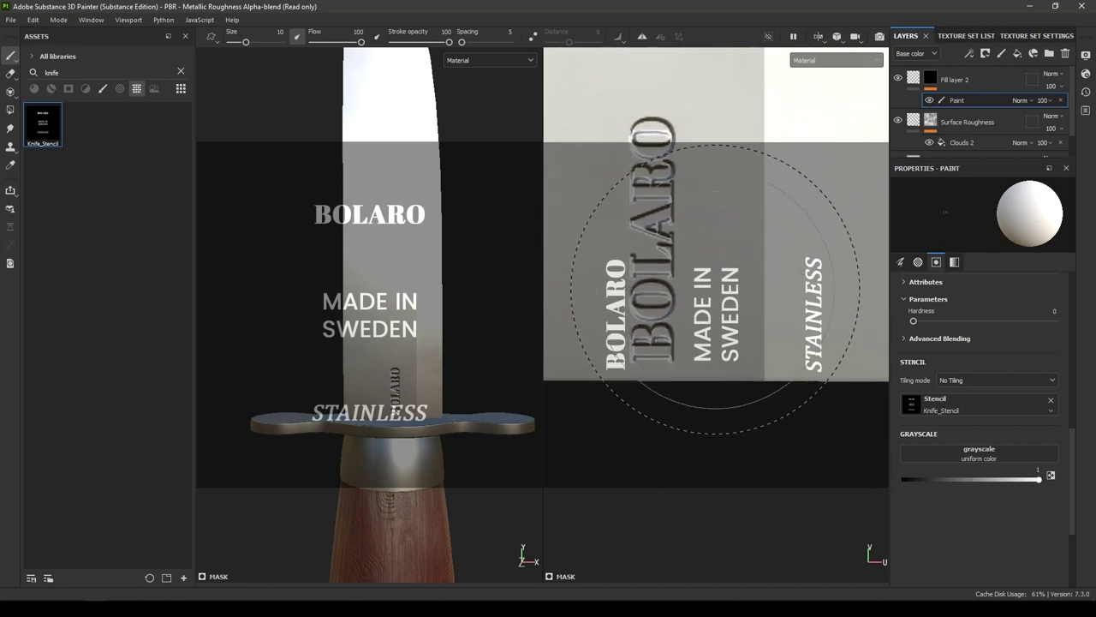
ctrl+right_drag(715, 289, 630, 289)
drag(715, 273, 730, 339)
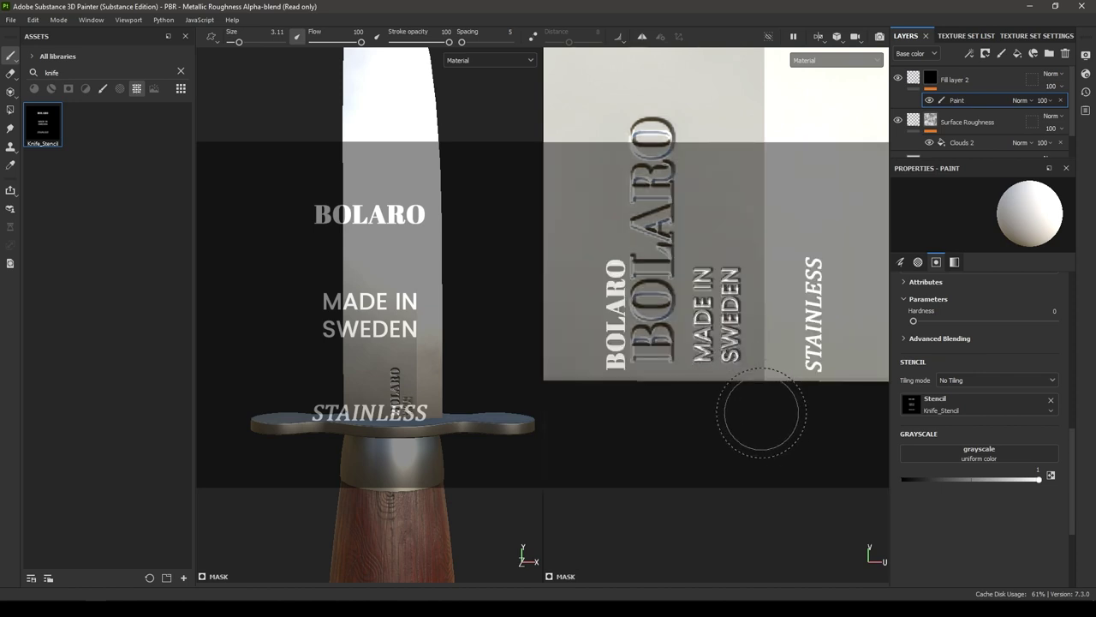
Step: Paint the STAINLESS lettering through the stencil in small size beside BOLARO, in line with MADE IN SWEDEN toward the blade tip
mouse_move(702, 310)
middle_down()
mouse_move(767, 589)
mouse_move(785, 584)
mouse_move(843, 447)
mouse_move(832, 422)
mouse_move(793, 466)
mouse_move(800, 514)
mouse_move(785, 507)
middle_up()
scroll(833, 422, up, 2)
click(830, 266)
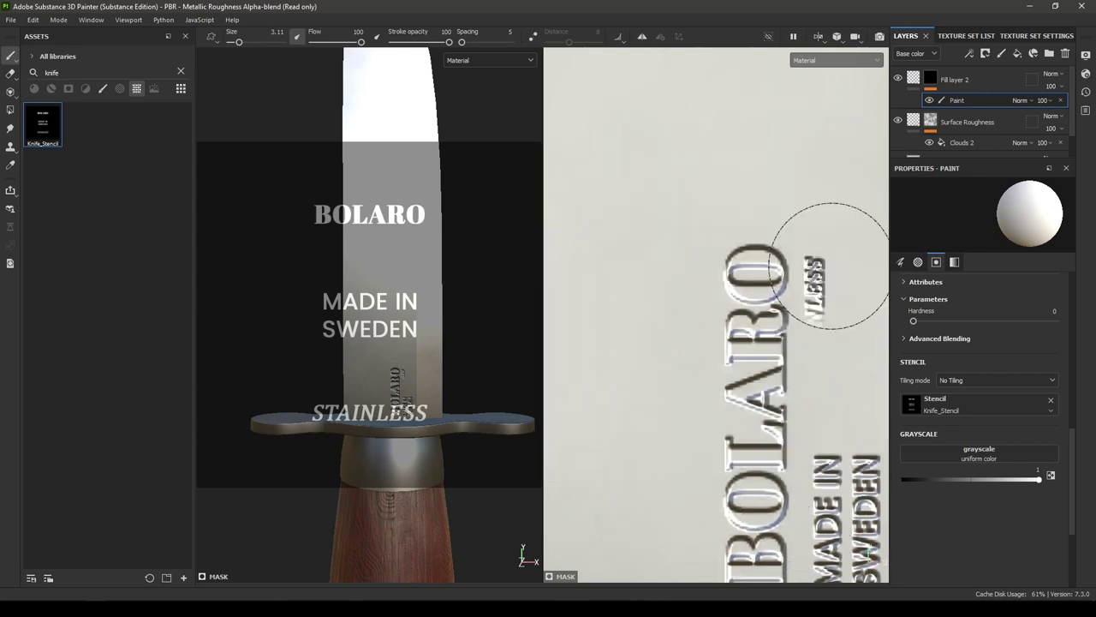
drag(830, 265, 832, 317)
key(s)
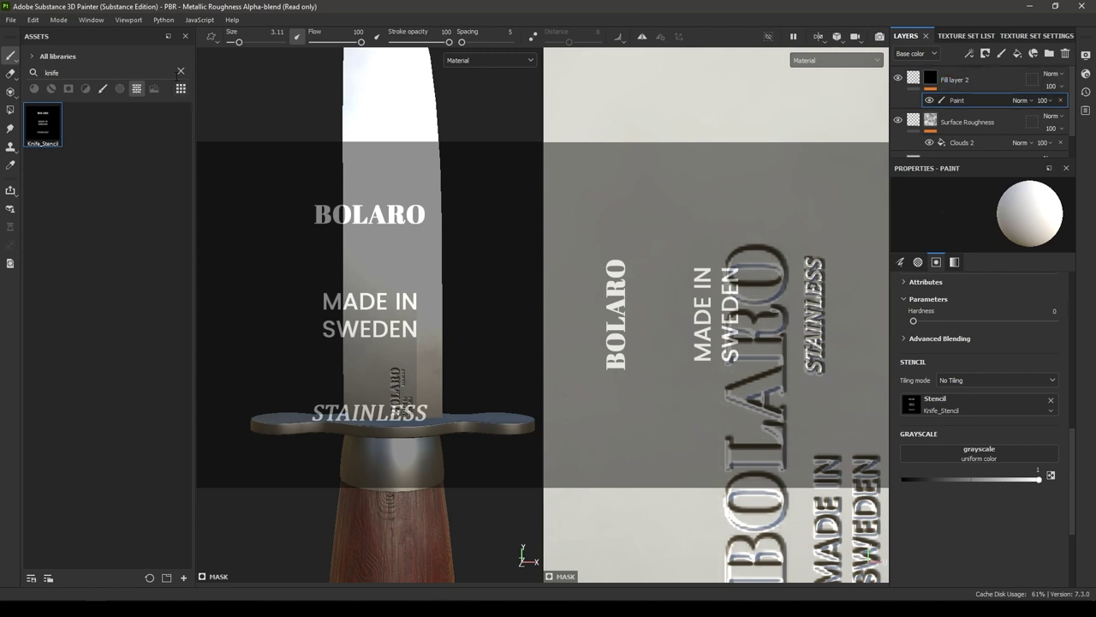
Step: Clear the asset search and examine the engraved blade and guard from several angles in the 3D view
click(180, 71)
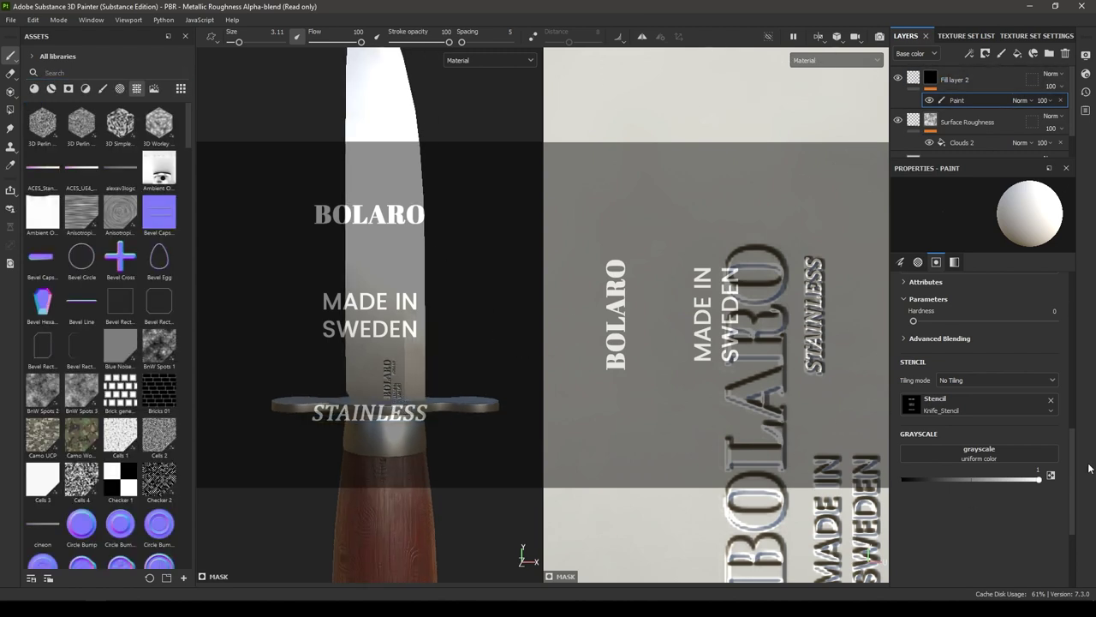
click(913, 78)
scroll(411, 334, down, 3)
alt+drag(415, 310, 355, 350)
alt+right_drag(356, 349, 452, 516)
alt+drag(452, 517, 359, 377)
alt+right_drag(359, 377, 327, 322)
alt+drag(325, 322, 299, 311)
alt+right_drag(442, 468, 428, 588)
alt+drag(429, 587, 411, 511)
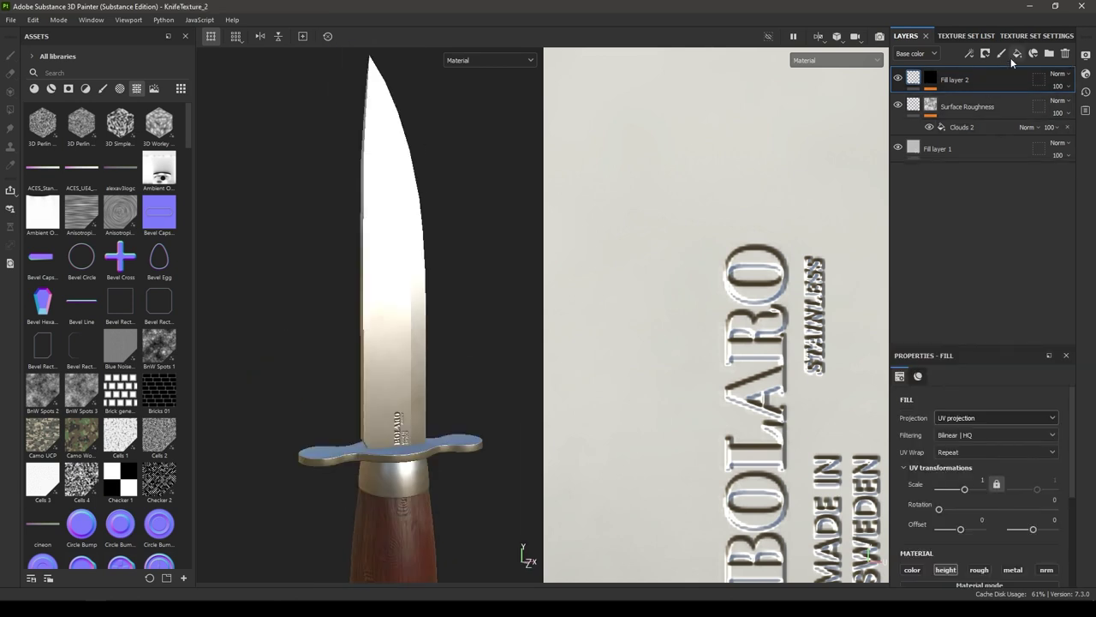
Step: Add a fill layer above the lettering layer with a black mask, and fill that mask with Anisotropic Noise
click(1017, 53)
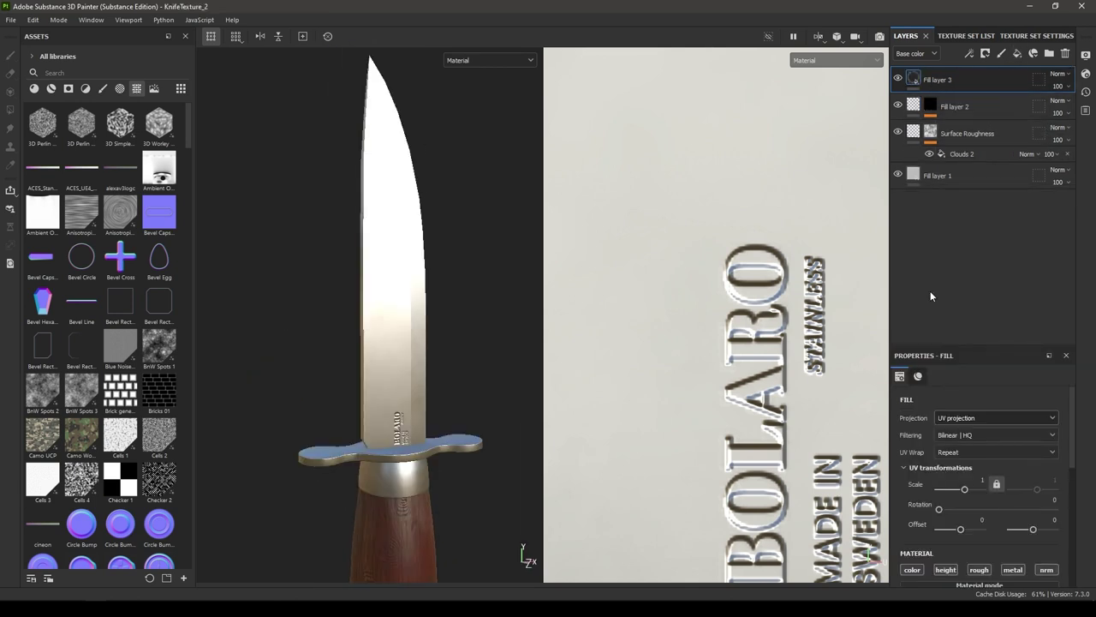
right_click(947, 80)
click(971, 101)
right_click(930, 79)
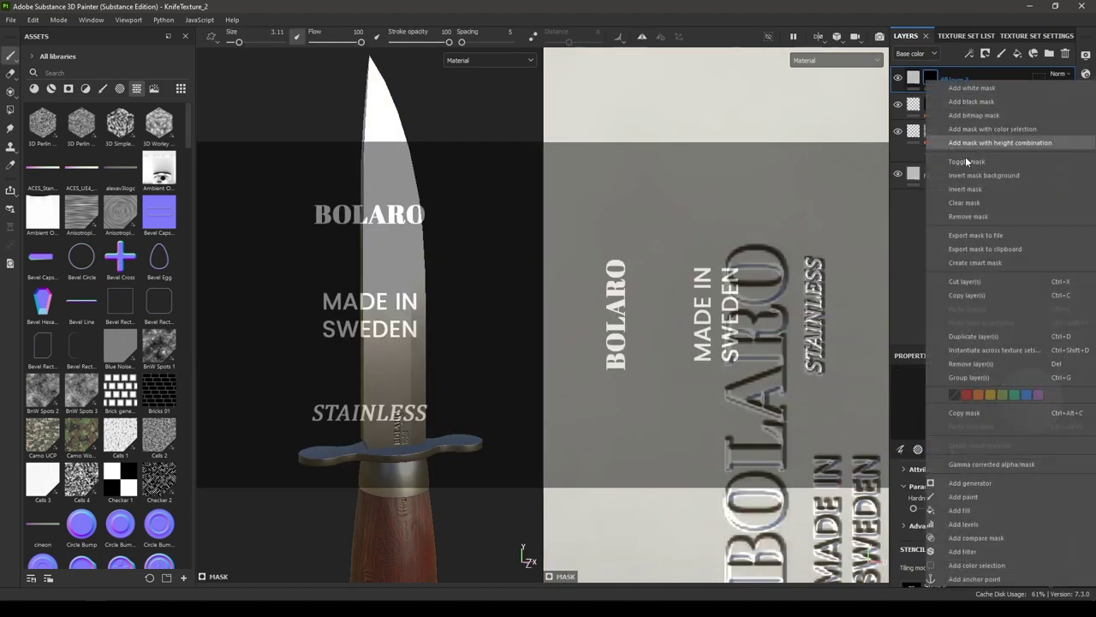
click(990, 509)
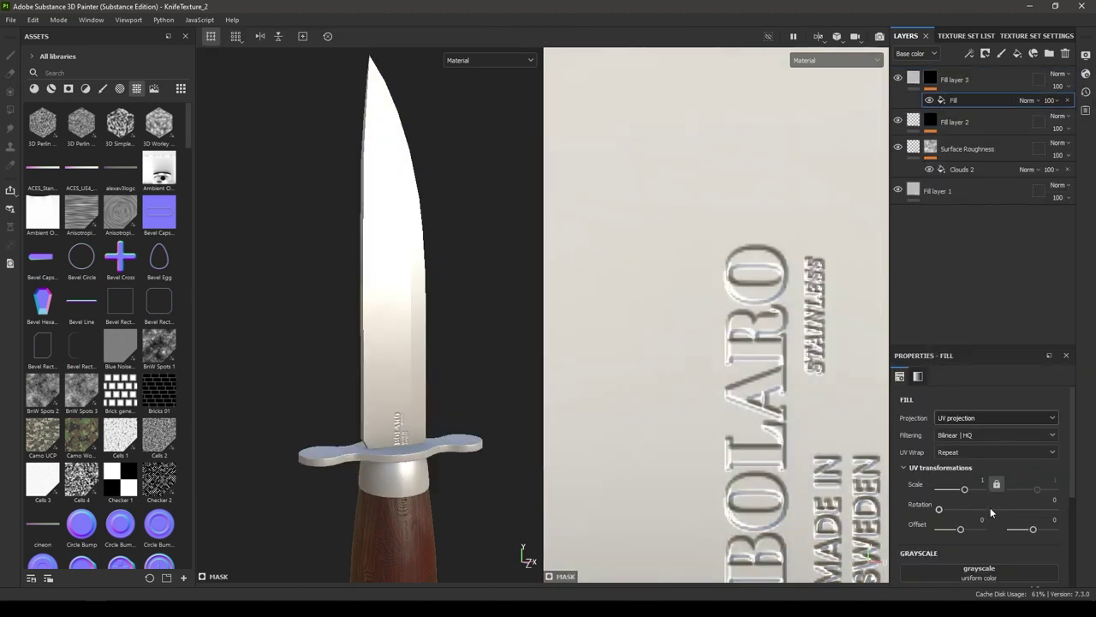
scroll(990, 507, down, 5)
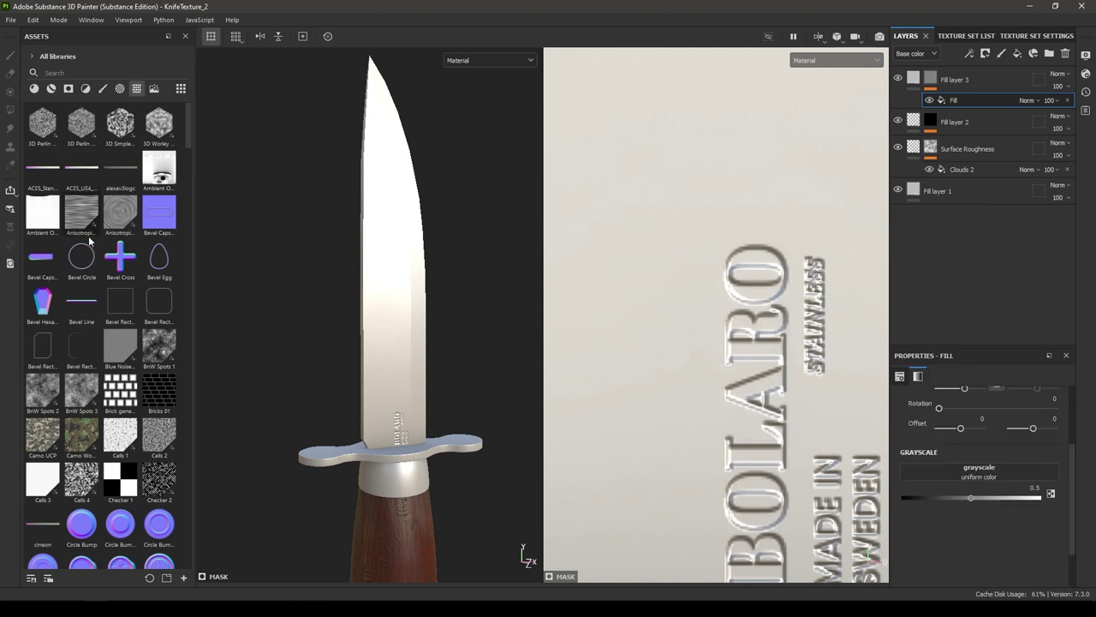
drag(76, 217, 981, 470)
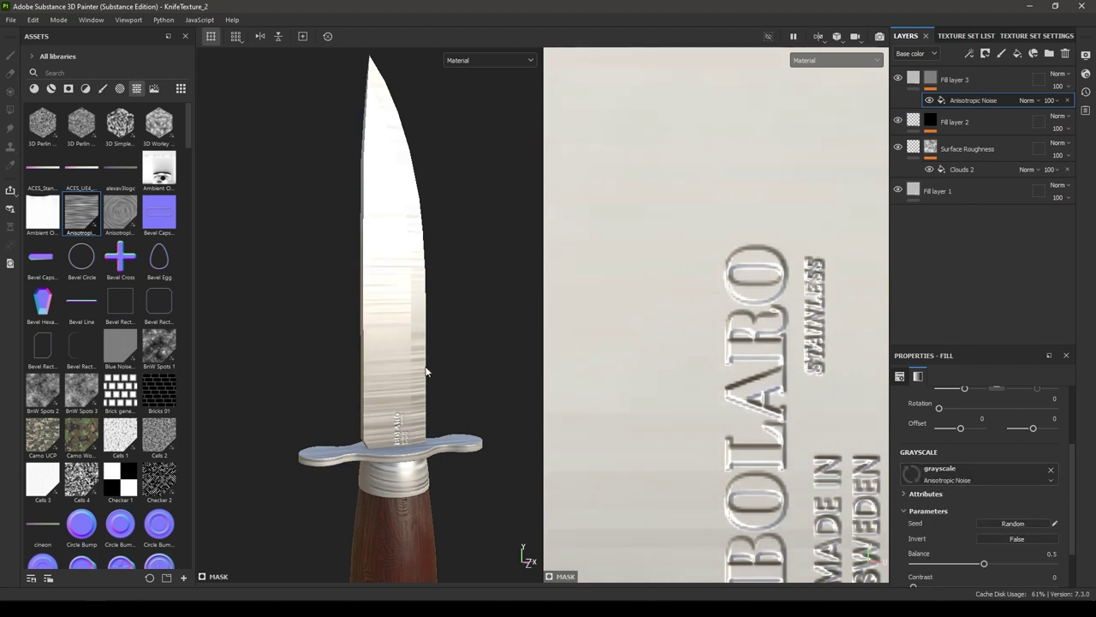
Step: Switch the Anisotropic Noise mask fill to tri-planar projection and set its scale to 10
scroll(976, 445, up, 3)
click(973, 418)
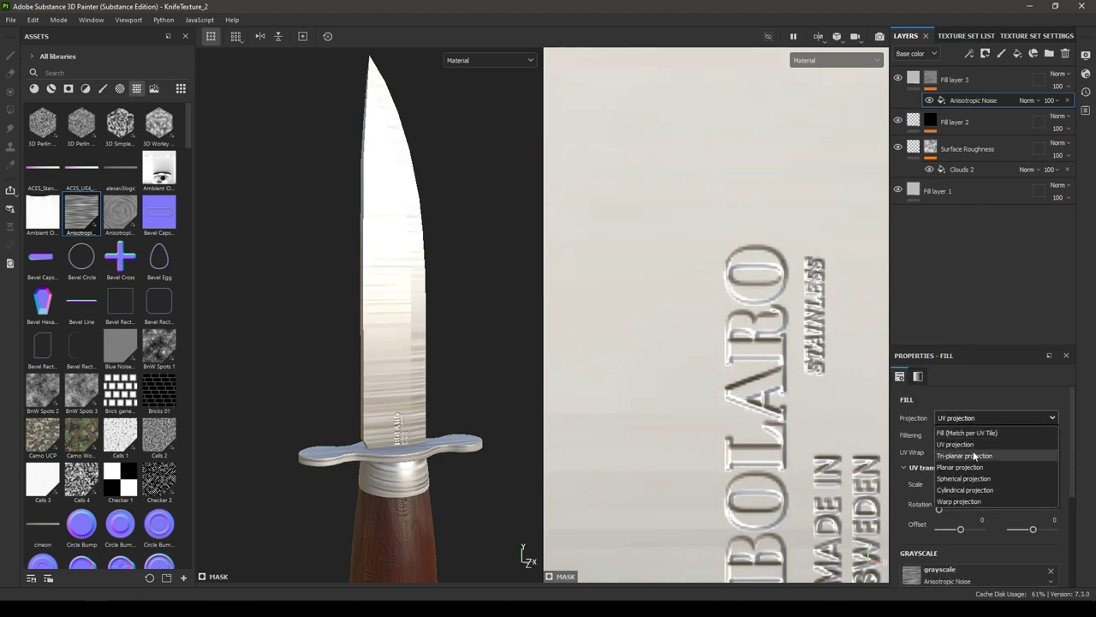
click(965, 429)
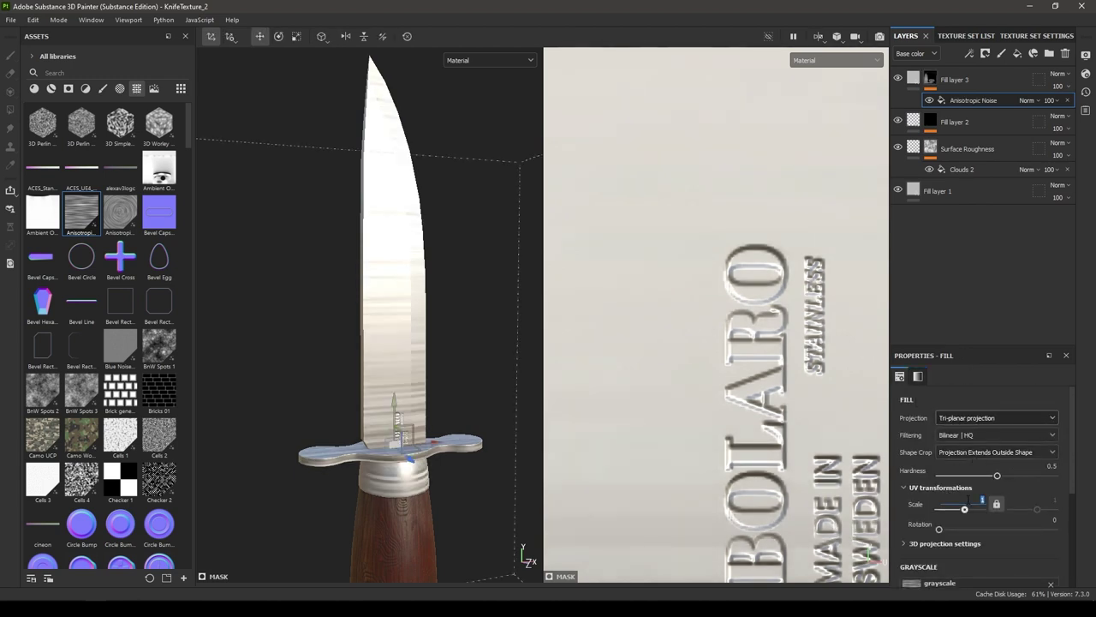
drag(964, 509, 969, 508)
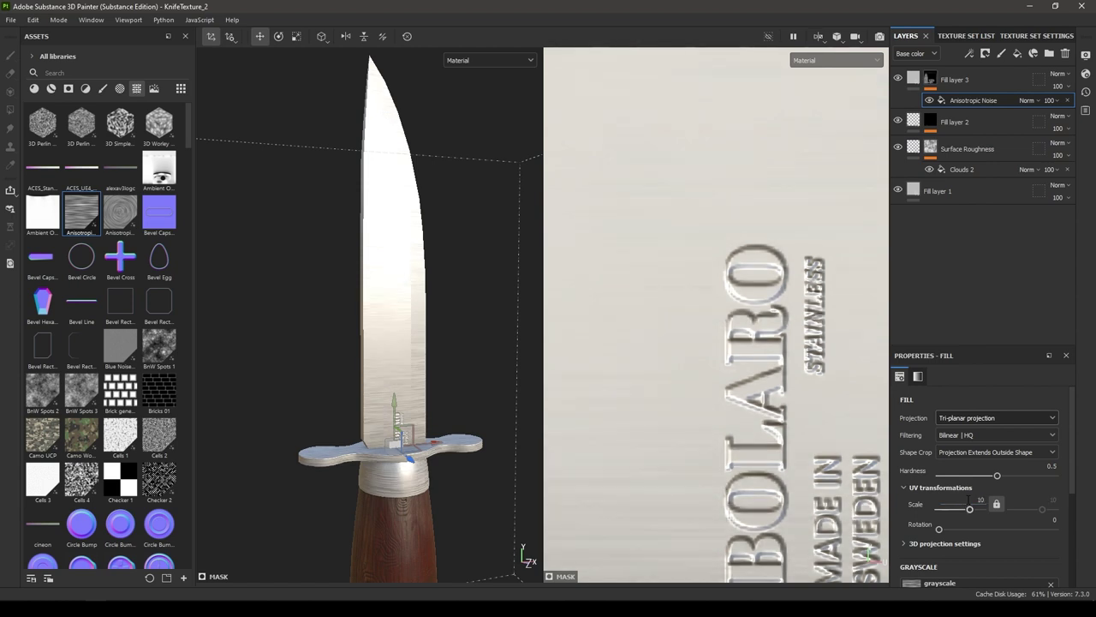
alt+drag(353, 370, 387, 476)
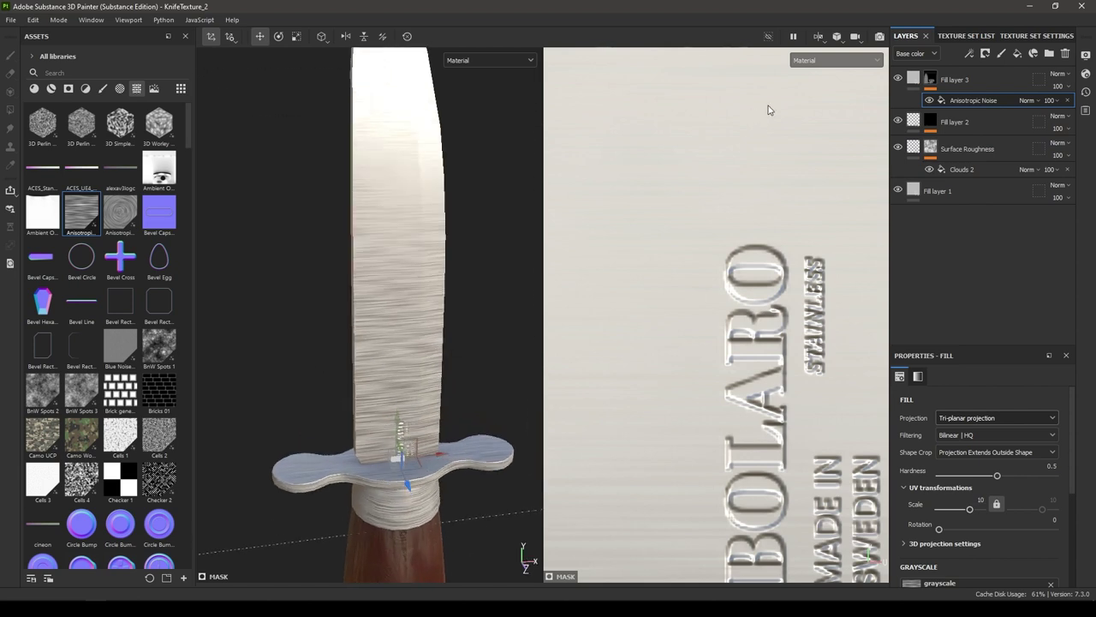
Step: Set the brushed-noise fill layer's metallic value to 1 and its roughness to 0.2
key(Delete)
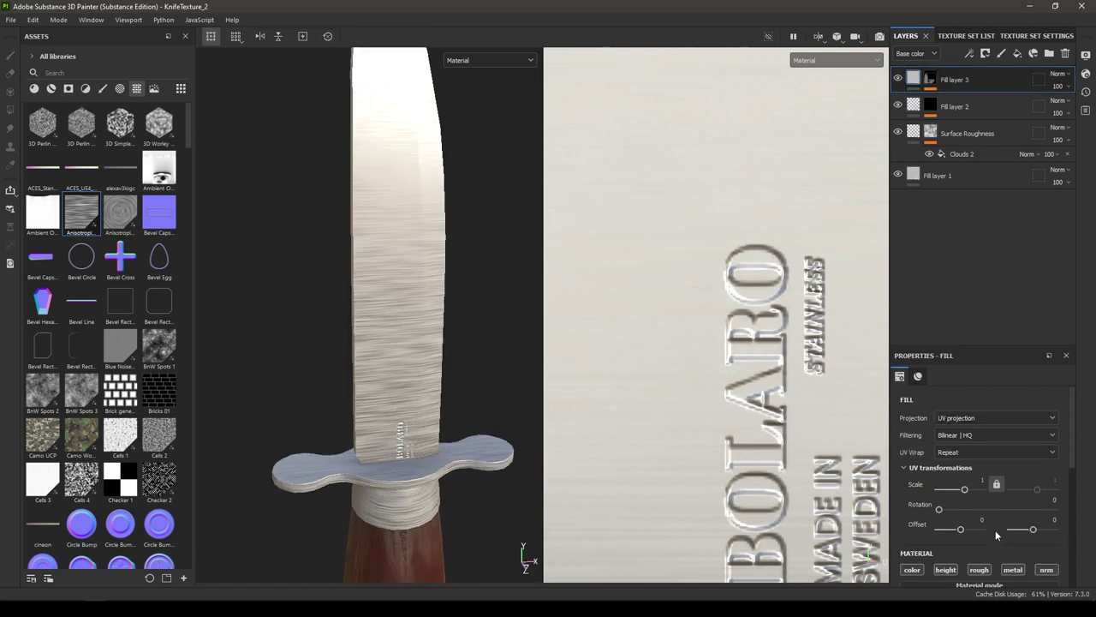
scroll(941, 547, down, 5)
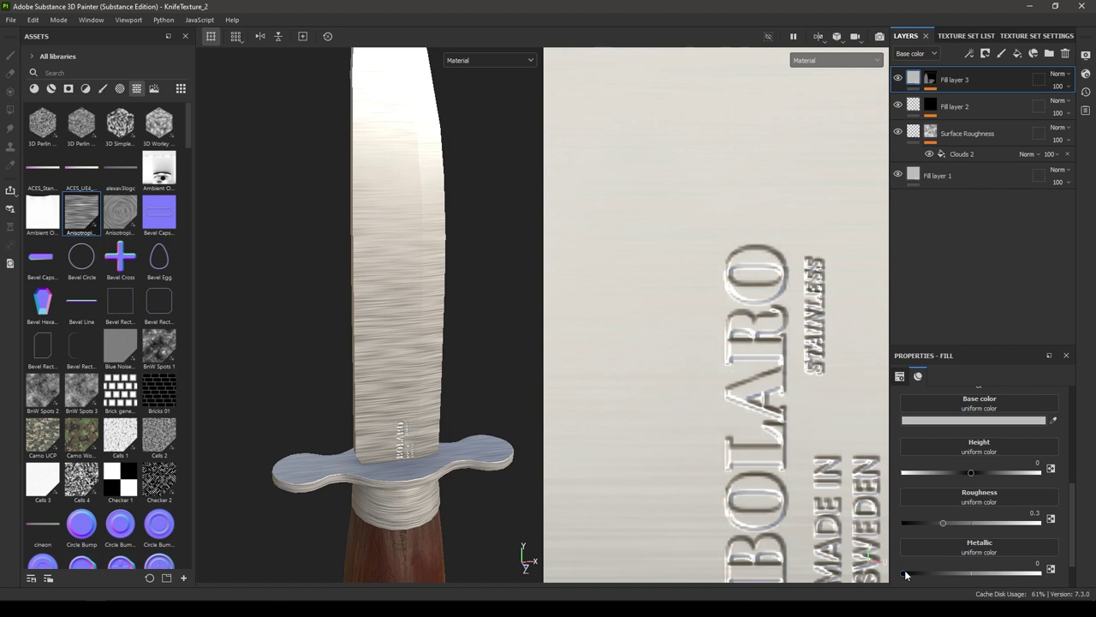
drag(906, 573, 1084, 579)
alt+drag(476, 402, 455, 534)
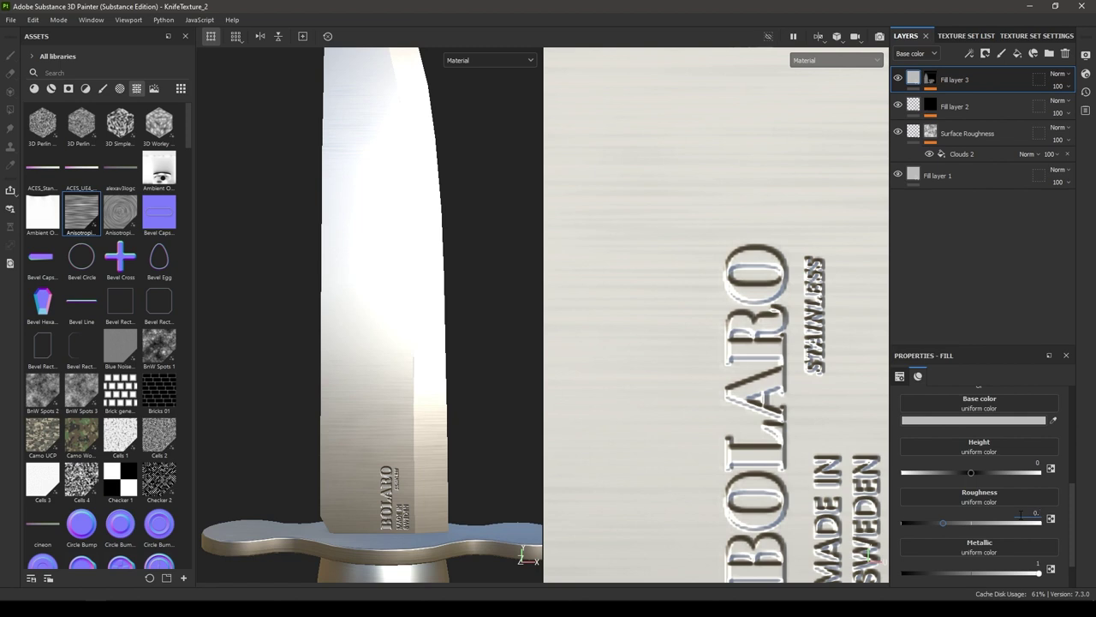
text(2)
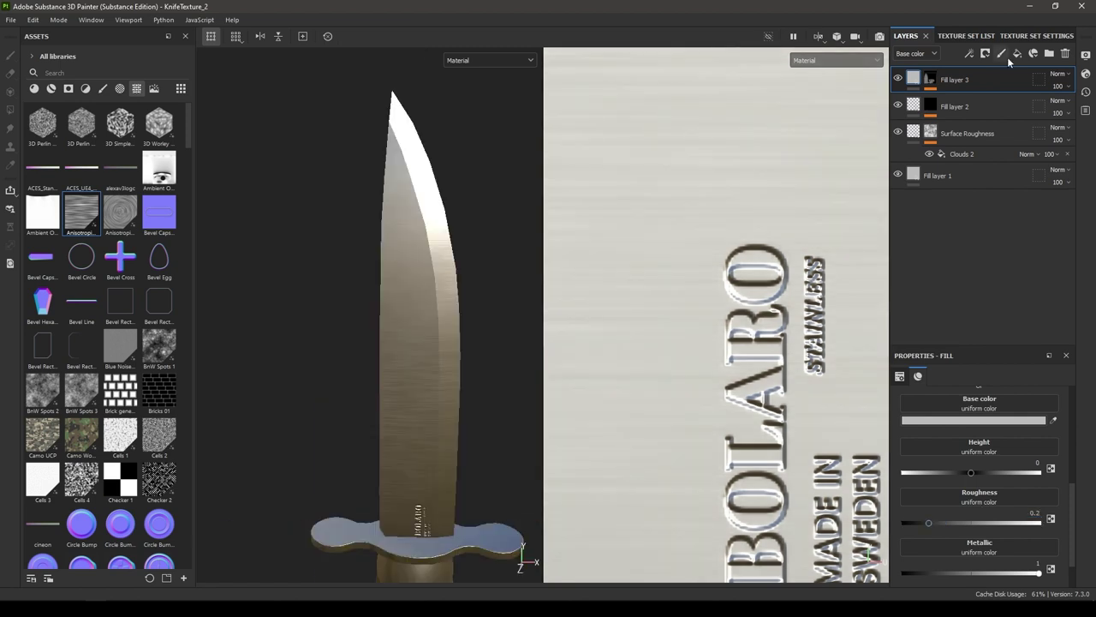
Step: Add another fill layer on top with a black mask driven by a Metal Edge Wear generator
click(1017, 53)
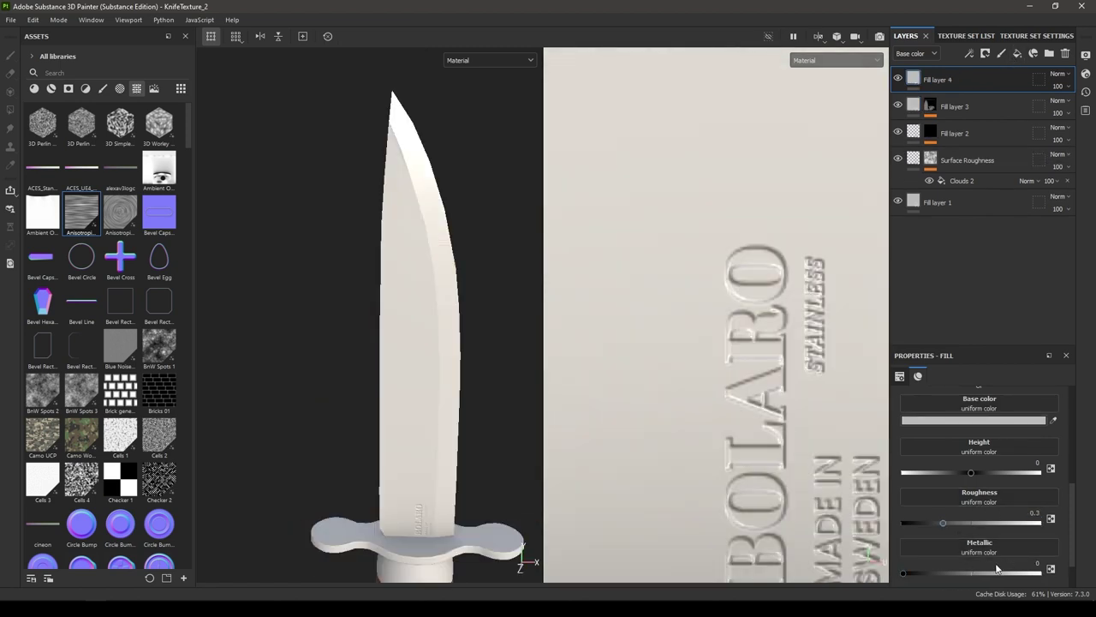
scroll(996, 569, down, 1)
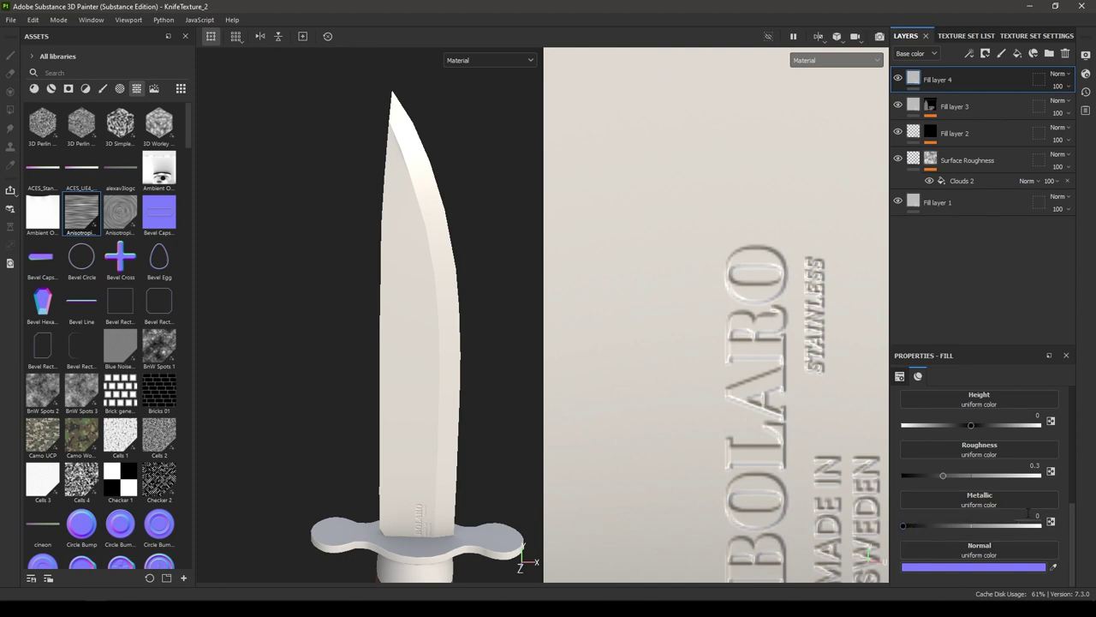
right_click(948, 83)
click(977, 101)
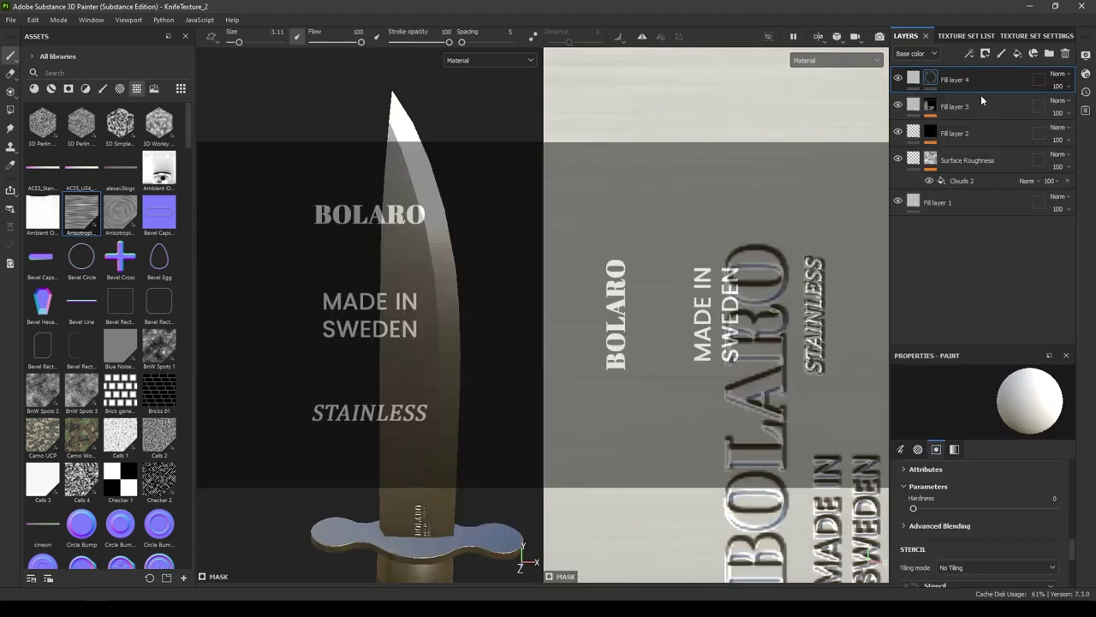
right_click(980, 93)
click(1013, 487)
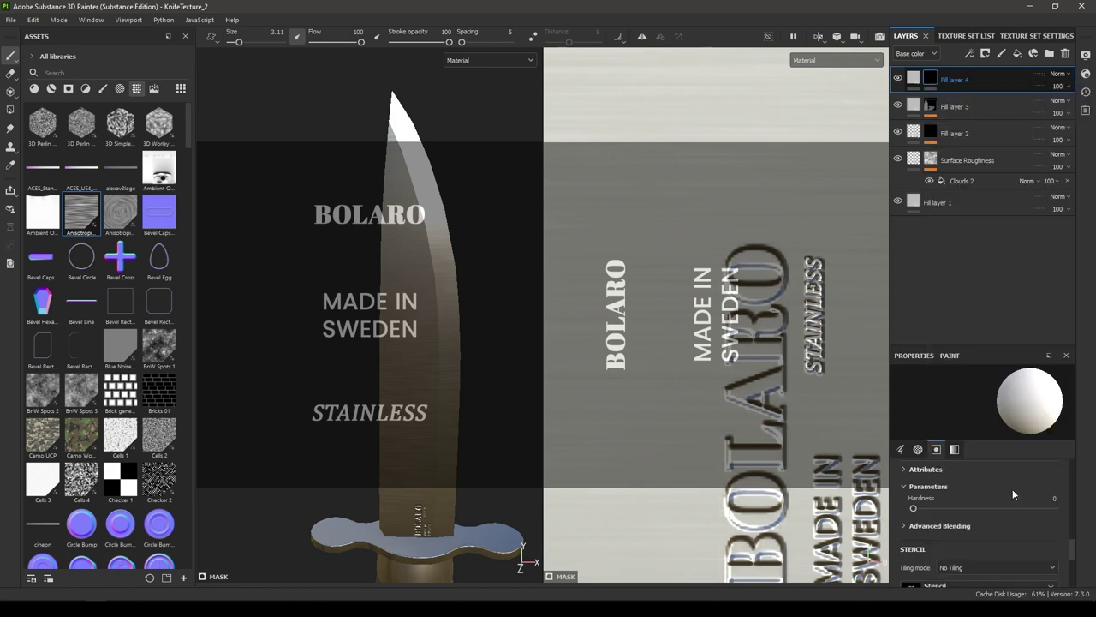
click(981, 396)
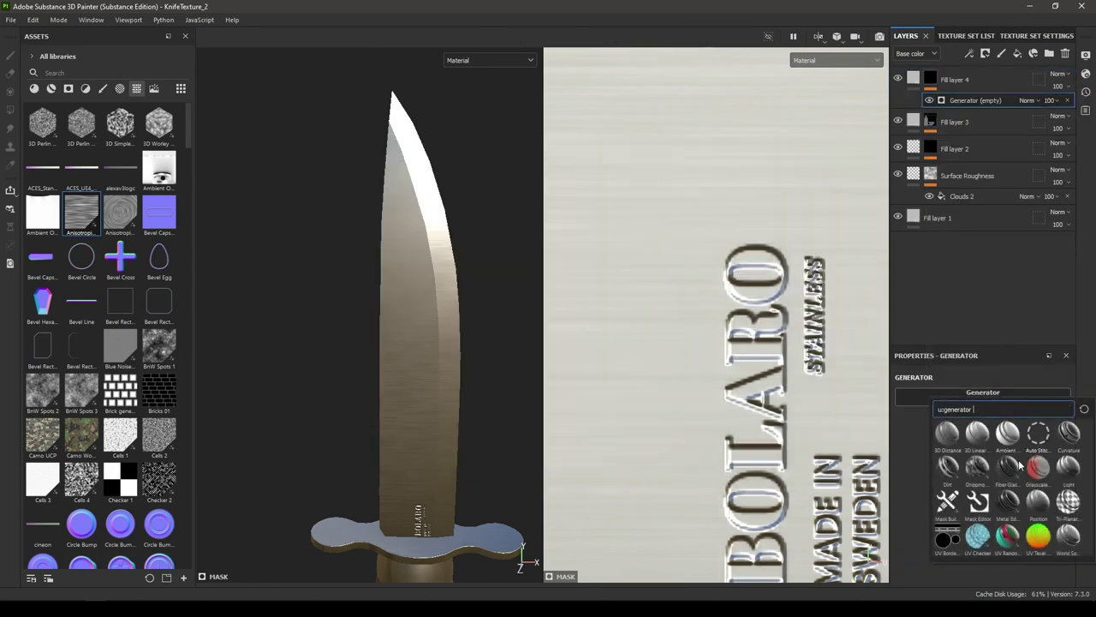
click(1010, 512)
Step: Set the edge wear fill layer's metallic value to 1 and its roughness to 0.4
alt+drag(428, 338, 405, 366)
scroll(387, 352, up, 3)
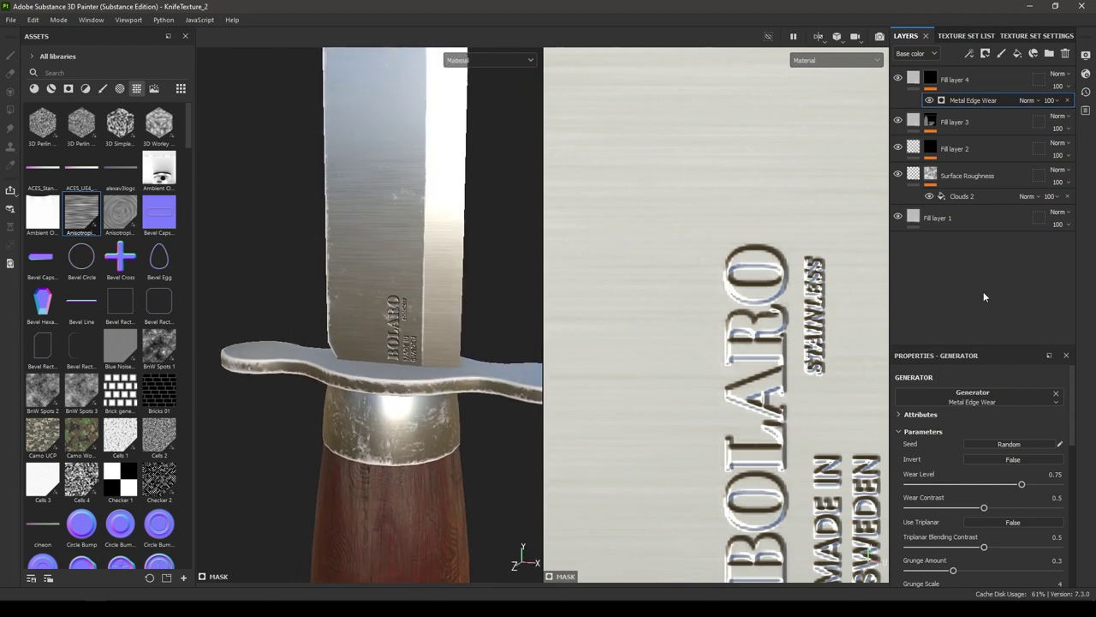
click(910, 82)
click(913, 79)
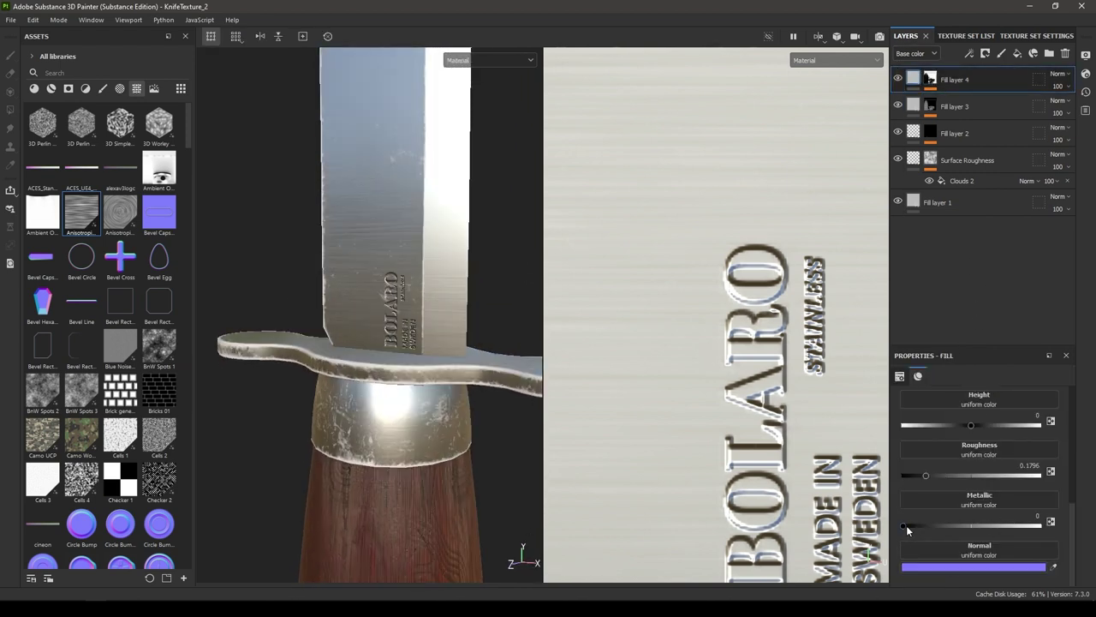
drag(906, 525, 1083, 531)
drag(925, 477, 956, 476)
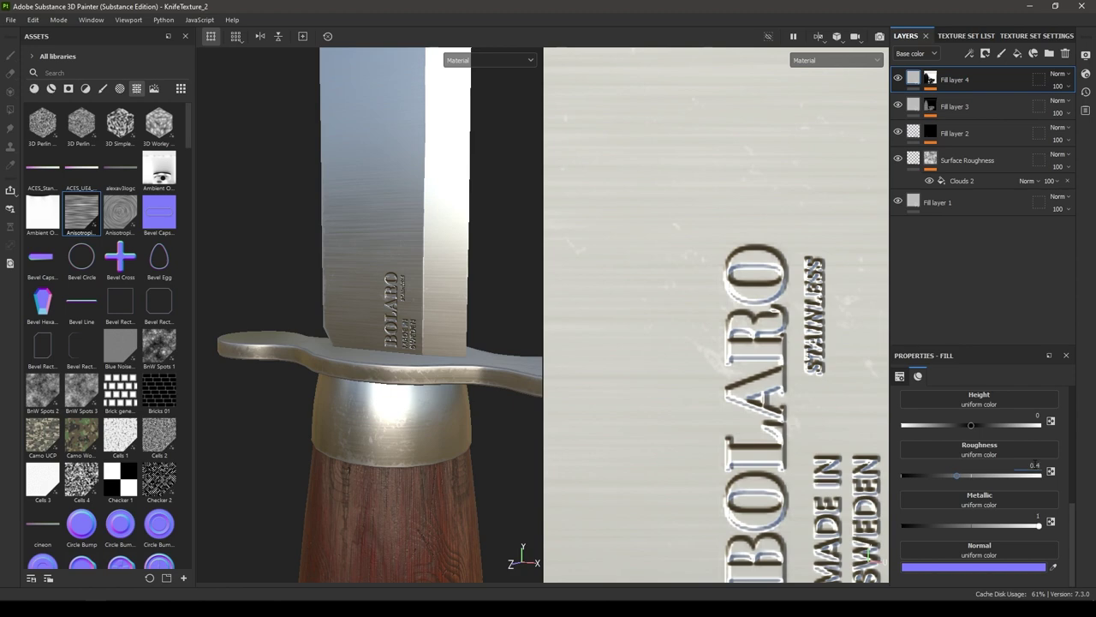
Step: Raise the Metal Edge Wear generator's wear level to 0.82
alt+drag(372, 313, 428, 208)
alt+middle_drag(418, 129, 411, 225)
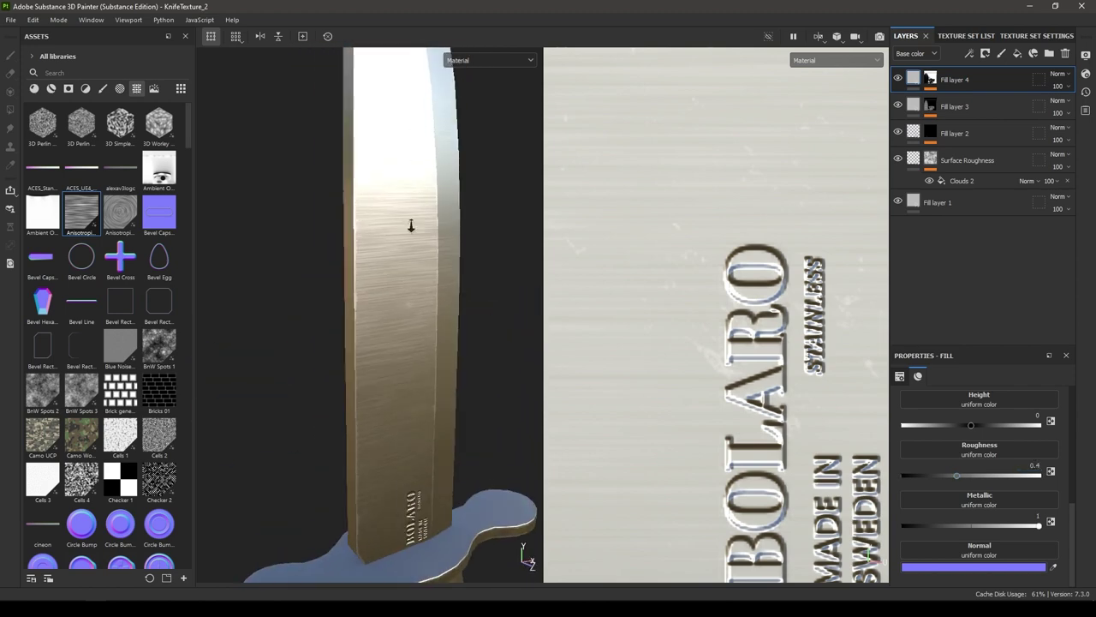
alt+right_drag(411, 225, 347, 335)
alt+drag(347, 338, 336, 276)
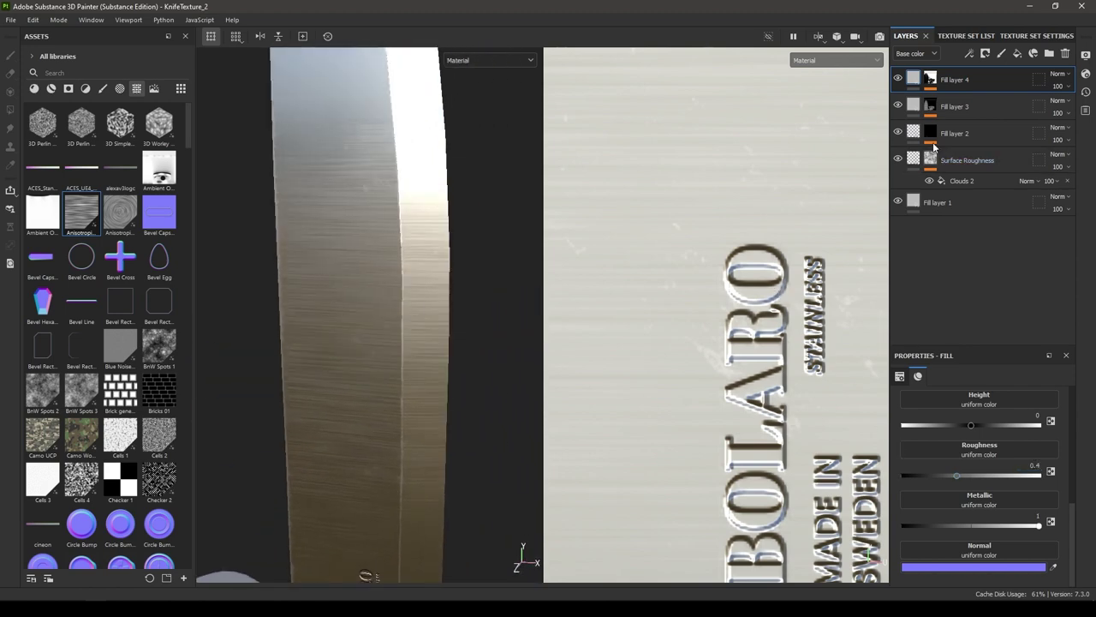
click(931, 80)
click(972, 100)
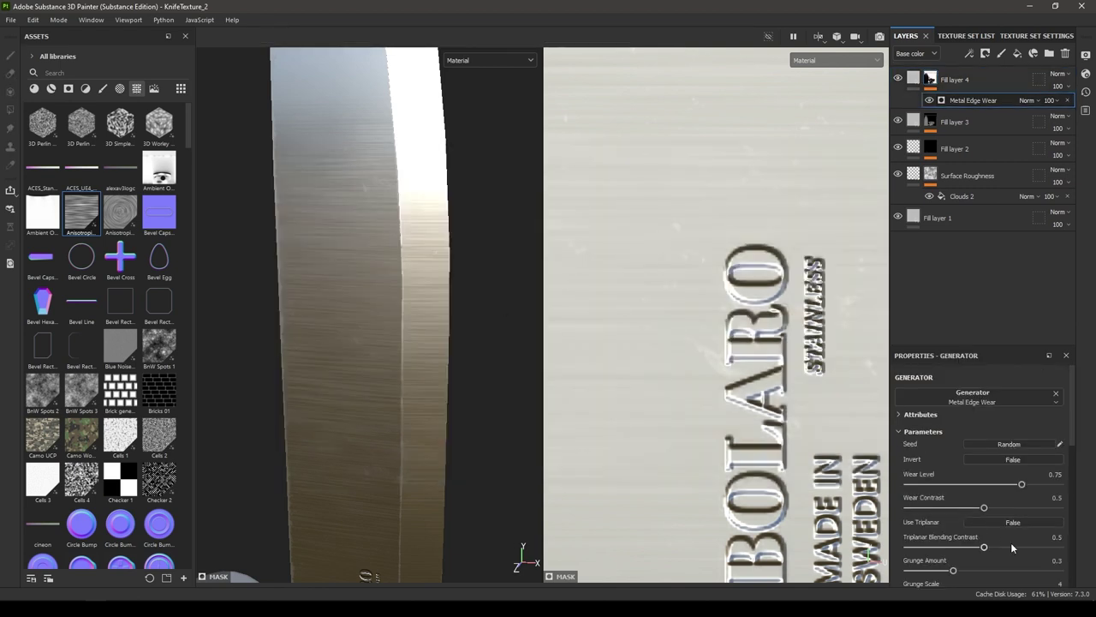
scroll(1011, 547, down, 2)
scroll(1002, 497, up, 2)
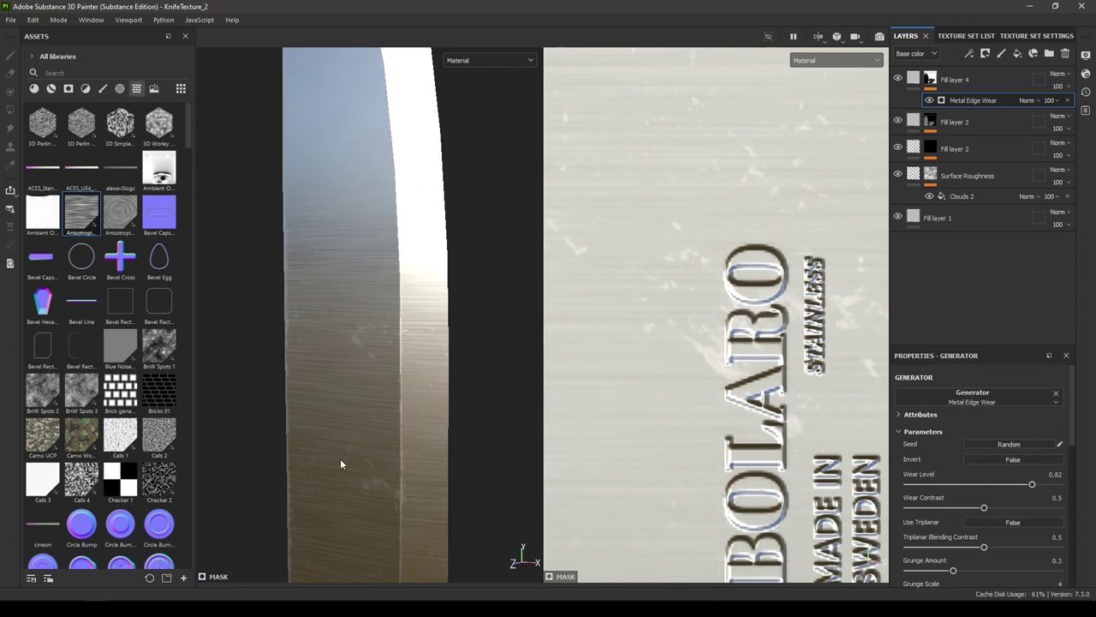
Step: Lower the Metal Edge Wear generator's wear contrast to 0.4 and check the blade and guard
alt+right_drag(341, 463, 426, 401)
alt+middle_drag(426, 401, 416, 276)
alt+drag(416, 277, 411, 369)
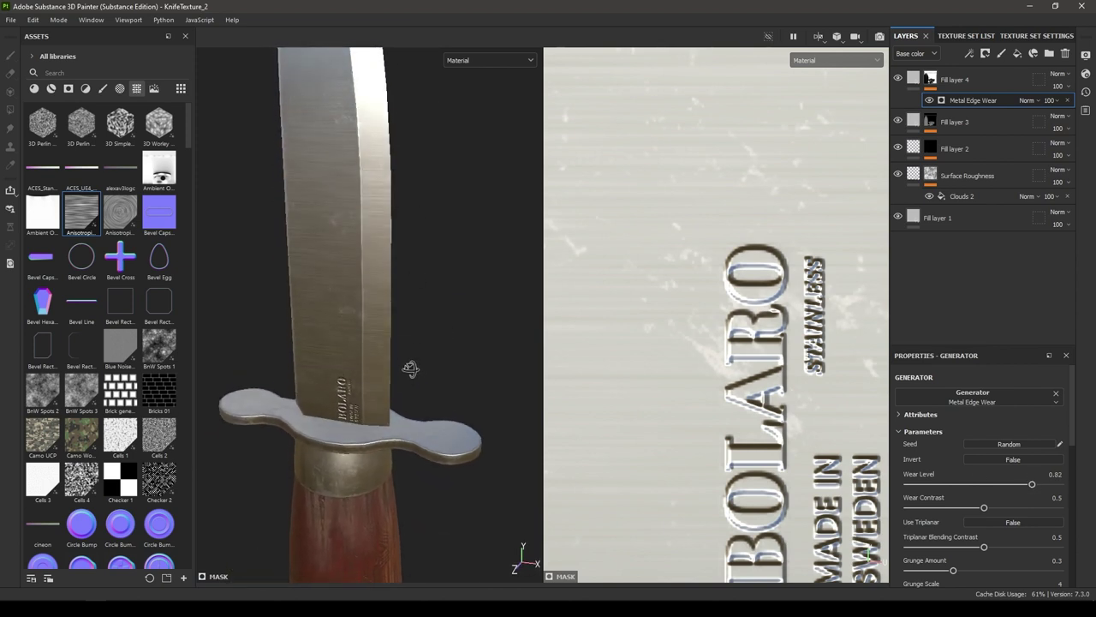
alt+middle_drag(411, 369, 414, 350)
scroll(423, 310, up, 1)
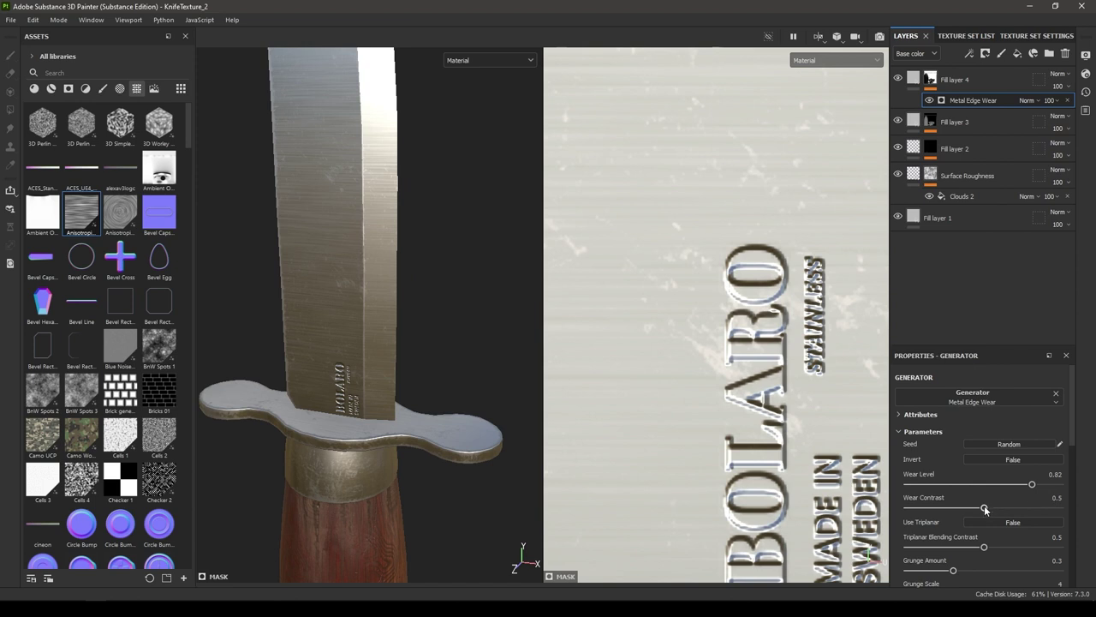
mouse_move(984, 509)
mouse_down()
mouse_move(1019, 508)
mouse_move(923, 513)
mouse_move(981, 511)
mouse_up()
alt+drag(487, 329, 379, 322)
alt+right_drag(379, 323, 390, 355)
alt+middle_drag(390, 356, 384, 291)
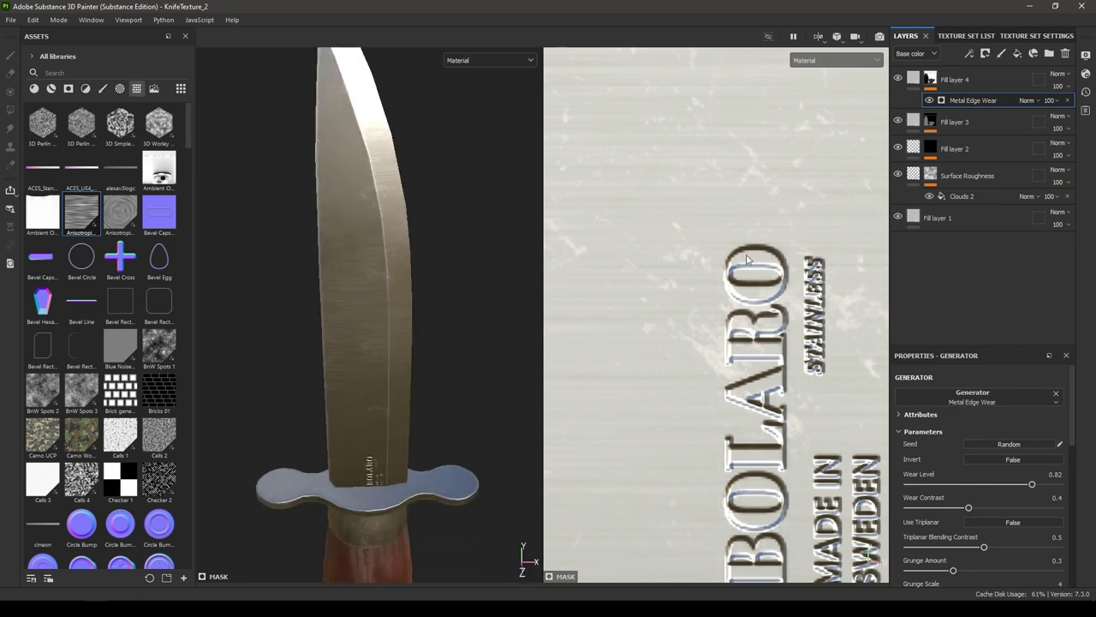
Step: Add a fill layer above the edge wear layer, set its roughness to 0.7, and give it a black mask
click(979, 84)
alt+drag(372, 378, 365, 385)
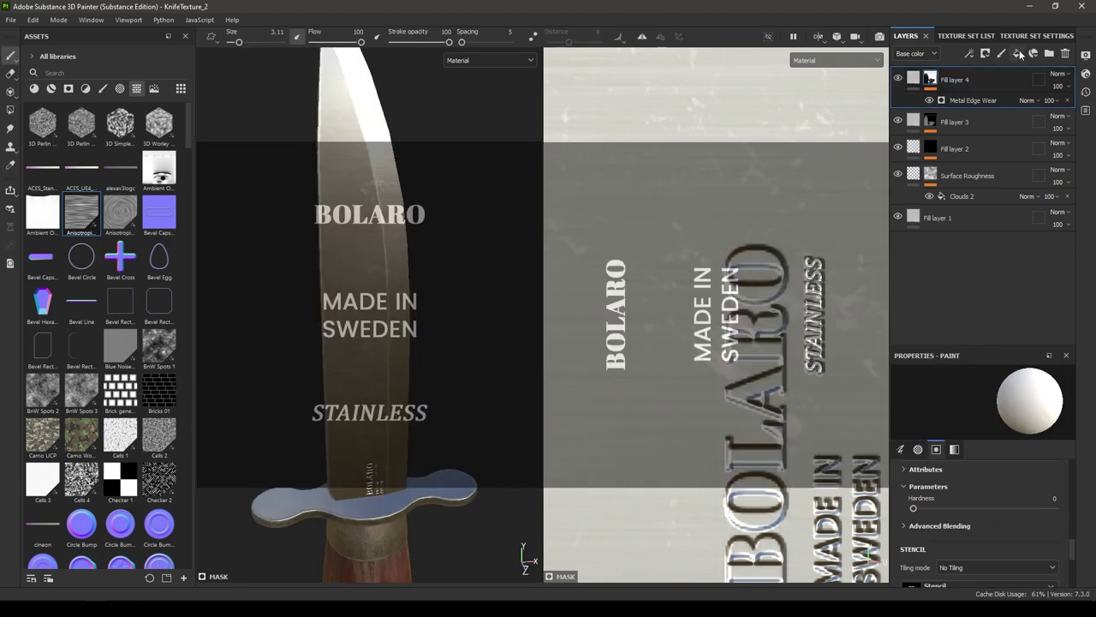
click(912, 79)
click(1017, 53)
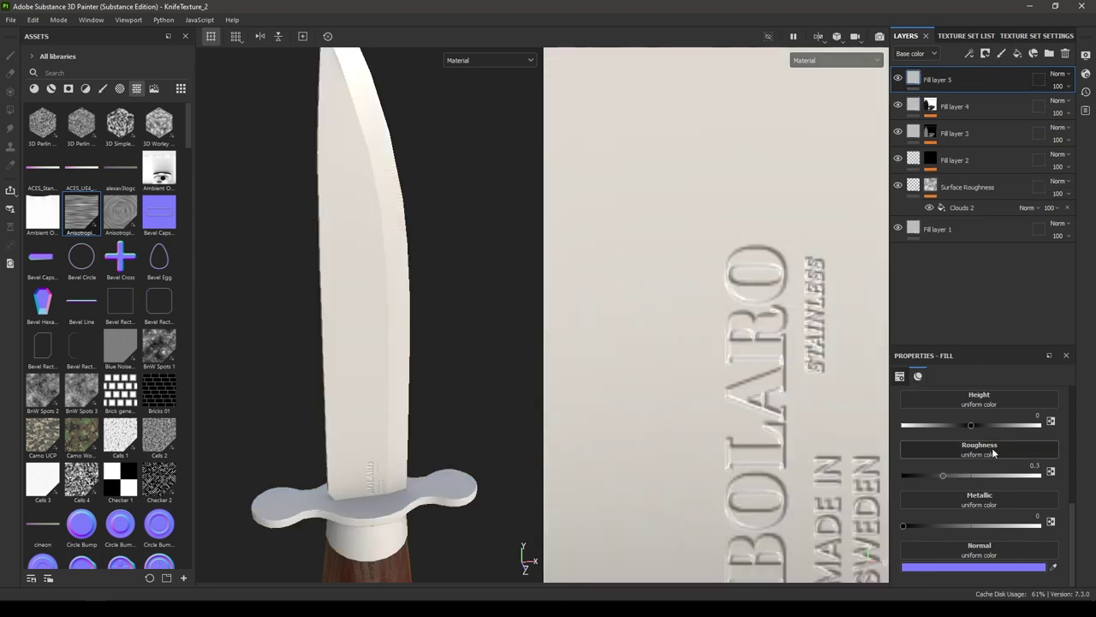
drag(958, 475, 1003, 476)
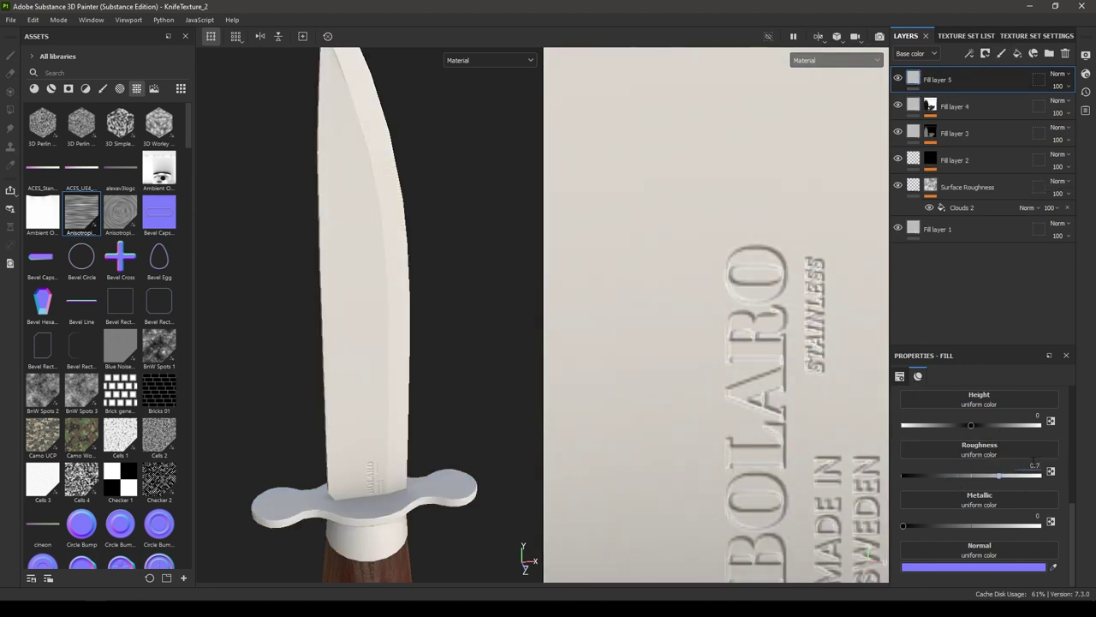
scroll(1032, 464, up, 2)
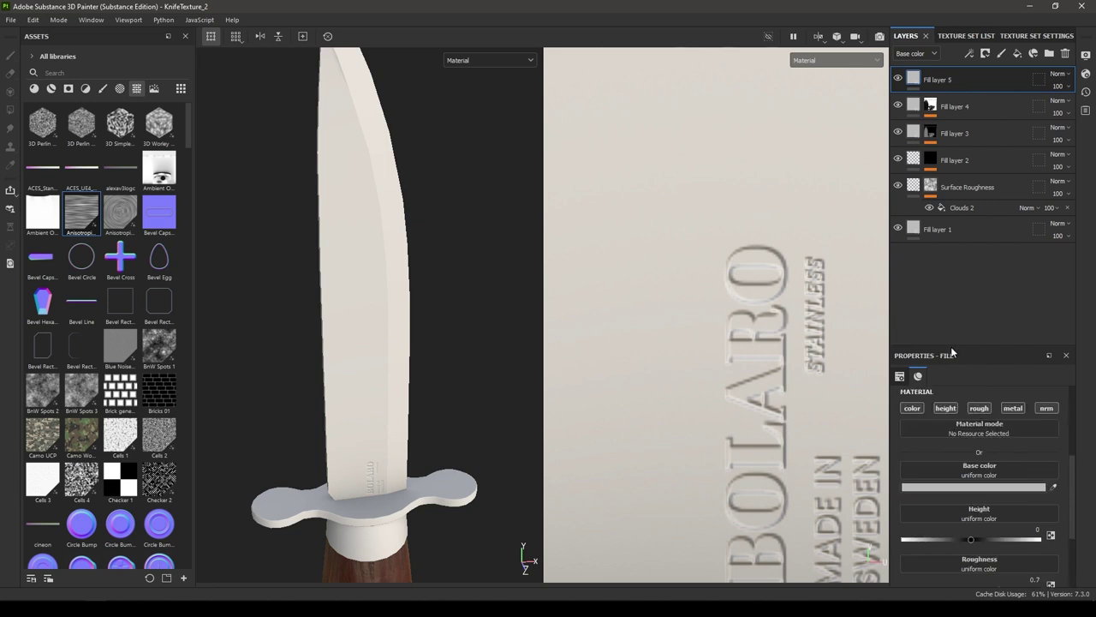
right_click(927, 77)
click(975, 95)
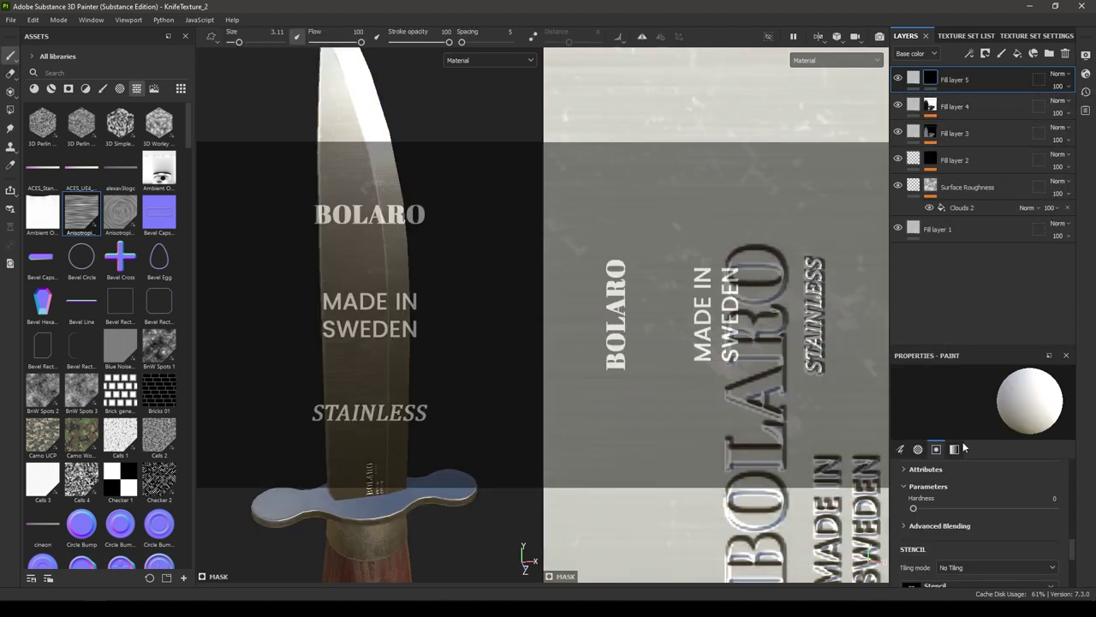
Step: Clear the brush stencil and add a fill effect to the top layer's black mask
scroll(1064, 542, down, 2)
click(1050, 530)
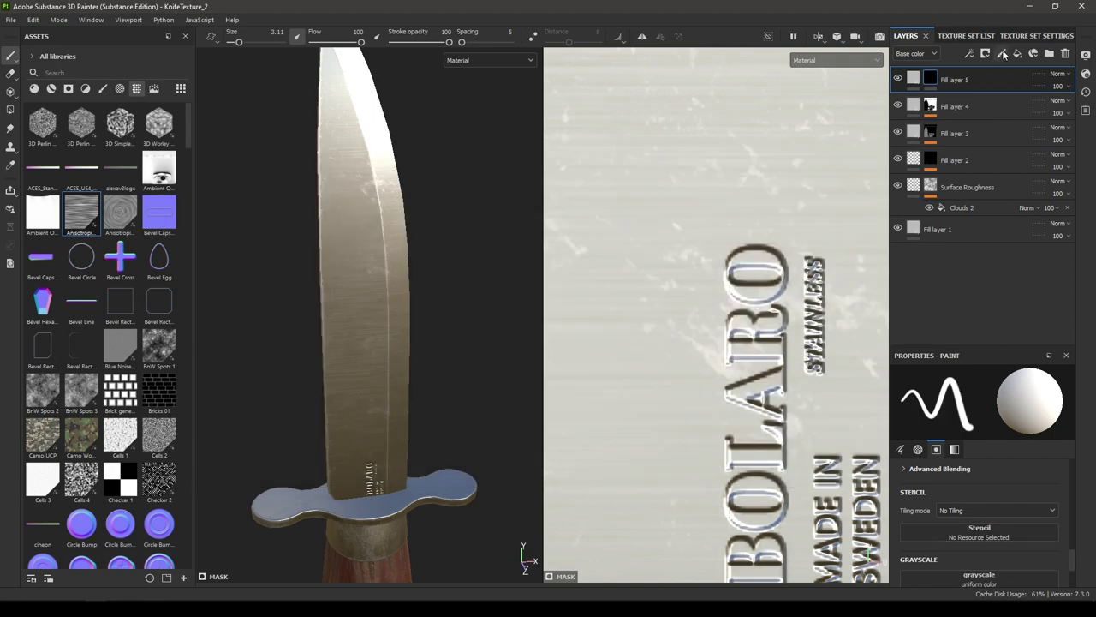
right_click(930, 78)
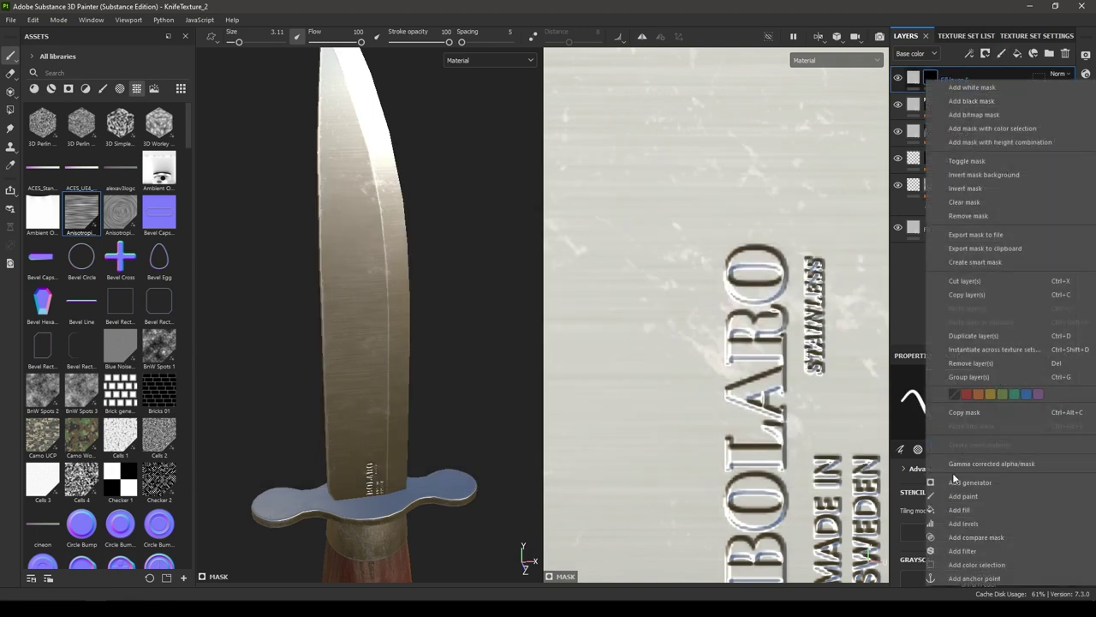
click(977, 510)
Step: Find the Grunge Plaster Cracked texture in the library and assign it as the mask fill's grayscale source
scroll(36, 342, down, 3)
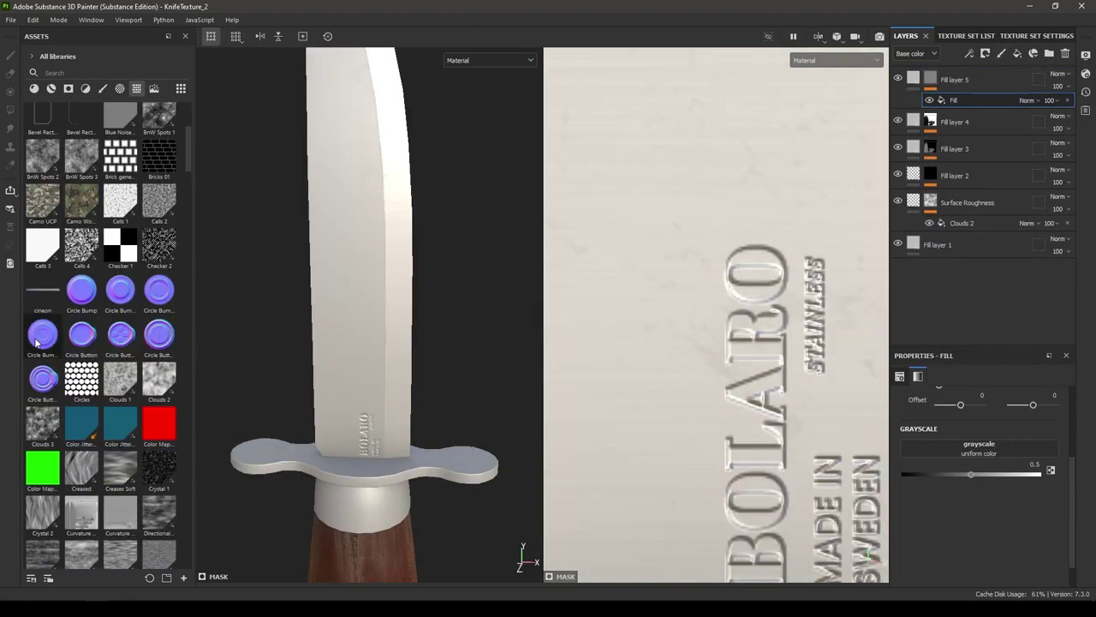
scroll(35, 342, down, 10)
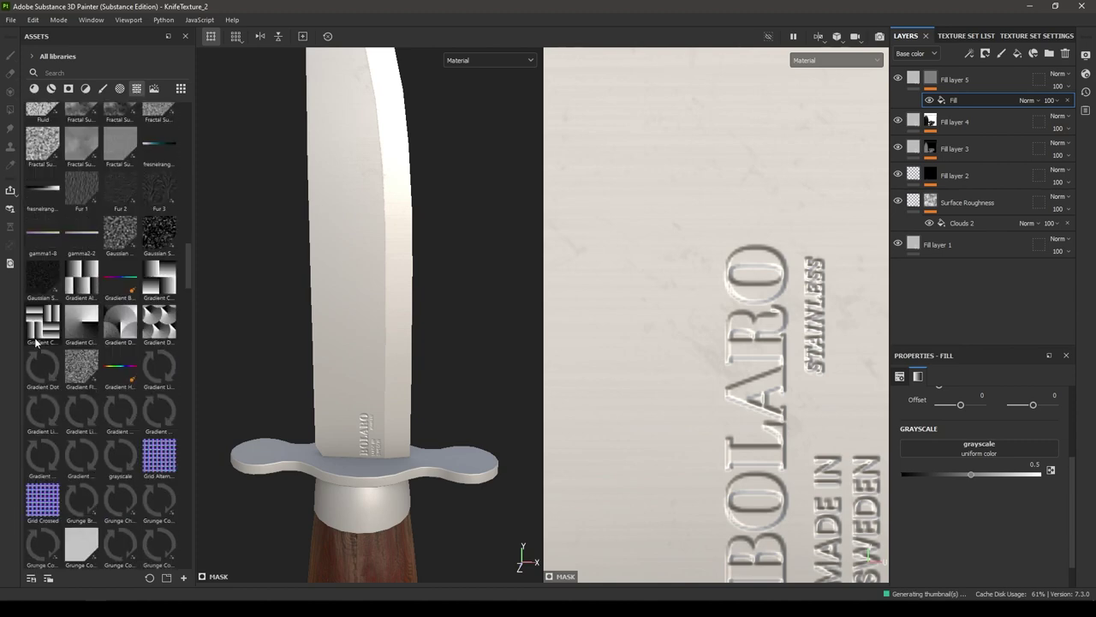
scroll(36, 343, down, 10)
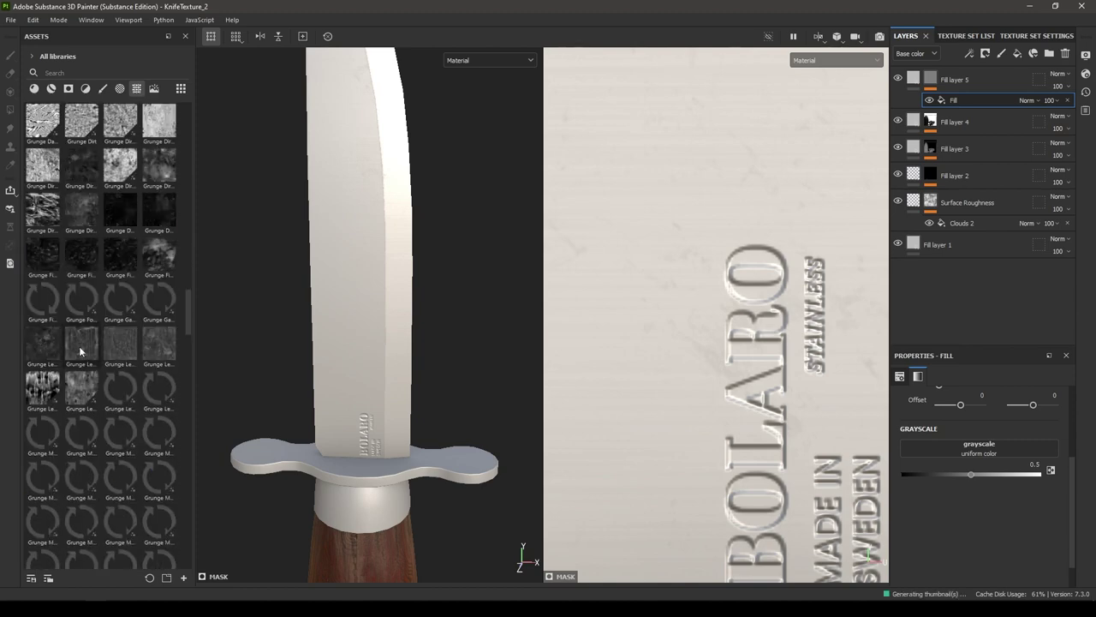
scroll(138, 395, down, 5)
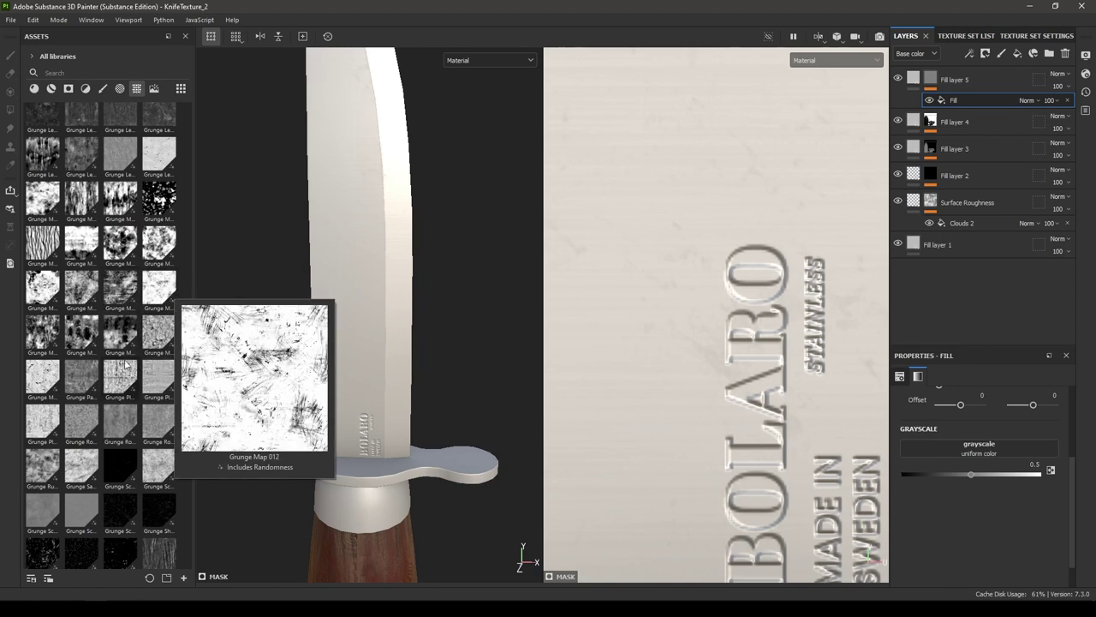
mouse_move(167, 279)
mouse_move(134, 375)
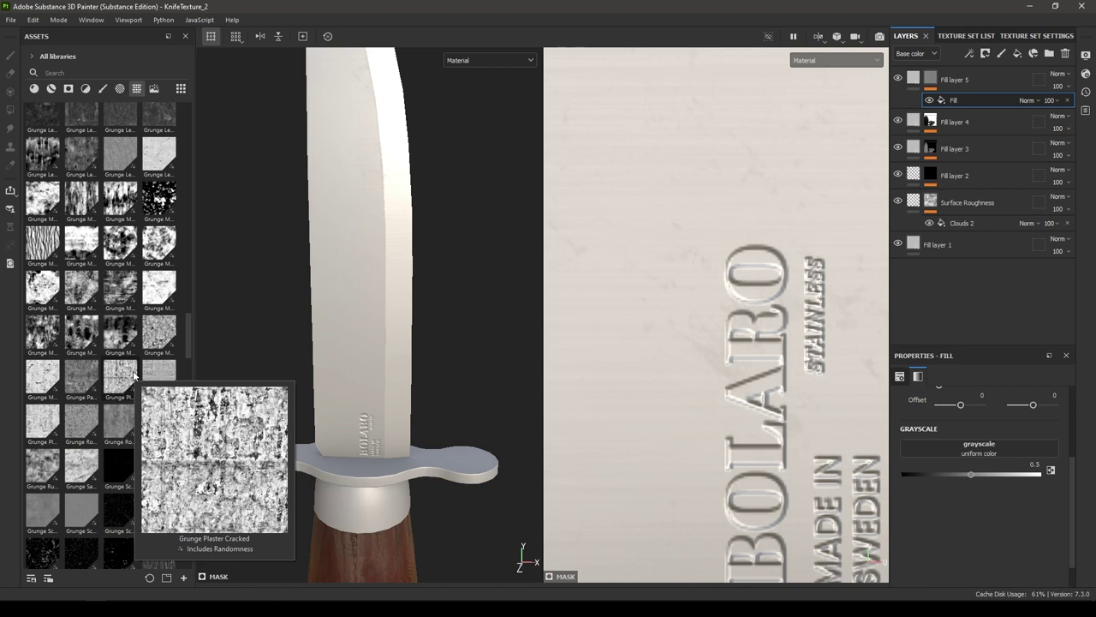
drag(129, 374, 976, 447)
Step: Lower the Grunge Plaster Cracked balance to 0.13, checking the pattern in the roughness channel before returning to the material view
alt+drag(451, 328, 370, 239)
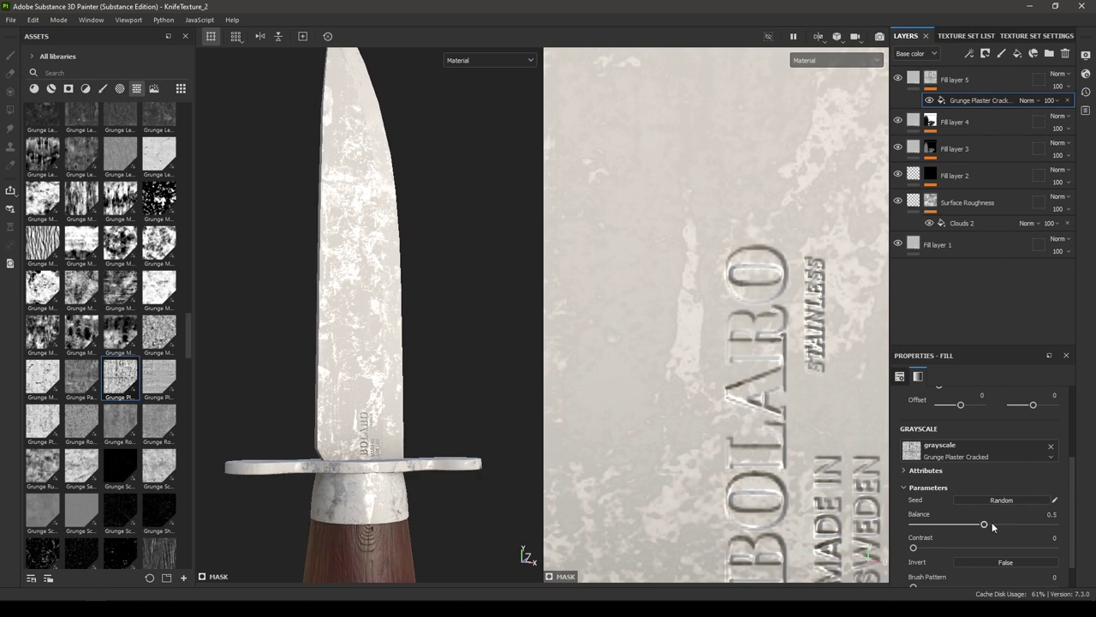
drag(973, 530, 952, 531)
alt+drag(368, 261, 386, 411)
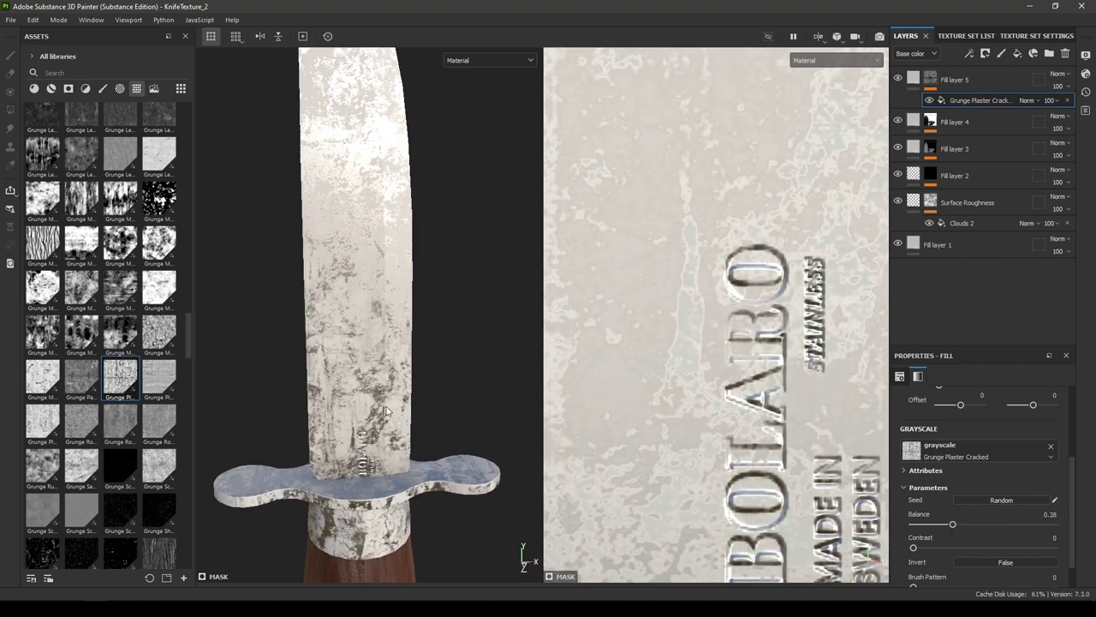
click(511, 61)
click(484, 140)
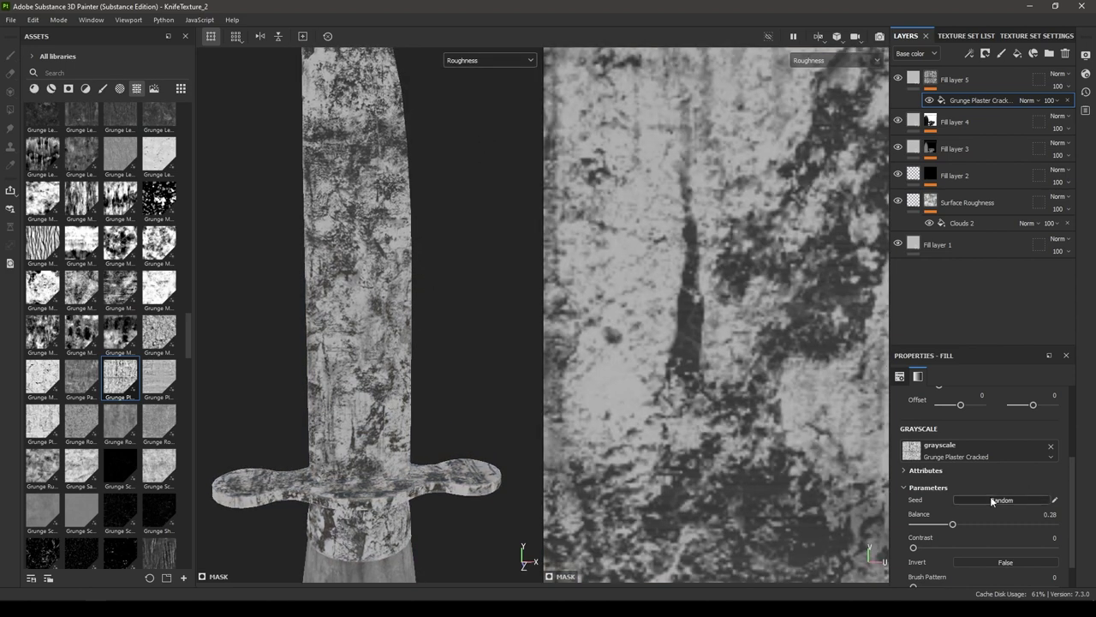
drag(954, 528, 932, 529)
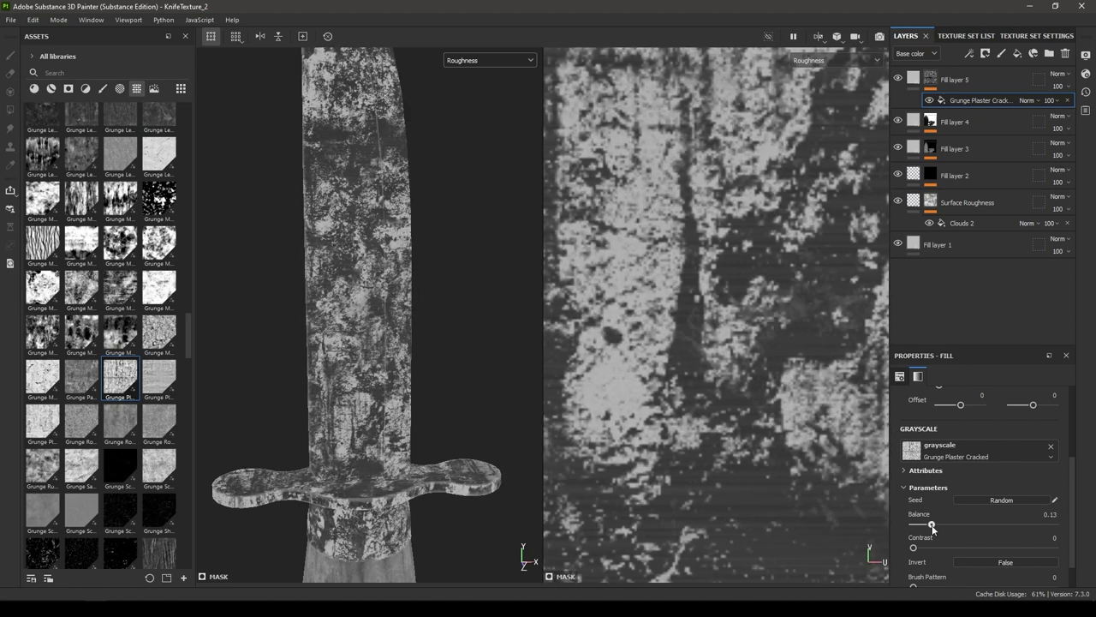
alt+drag(398, 235, 462, 239)
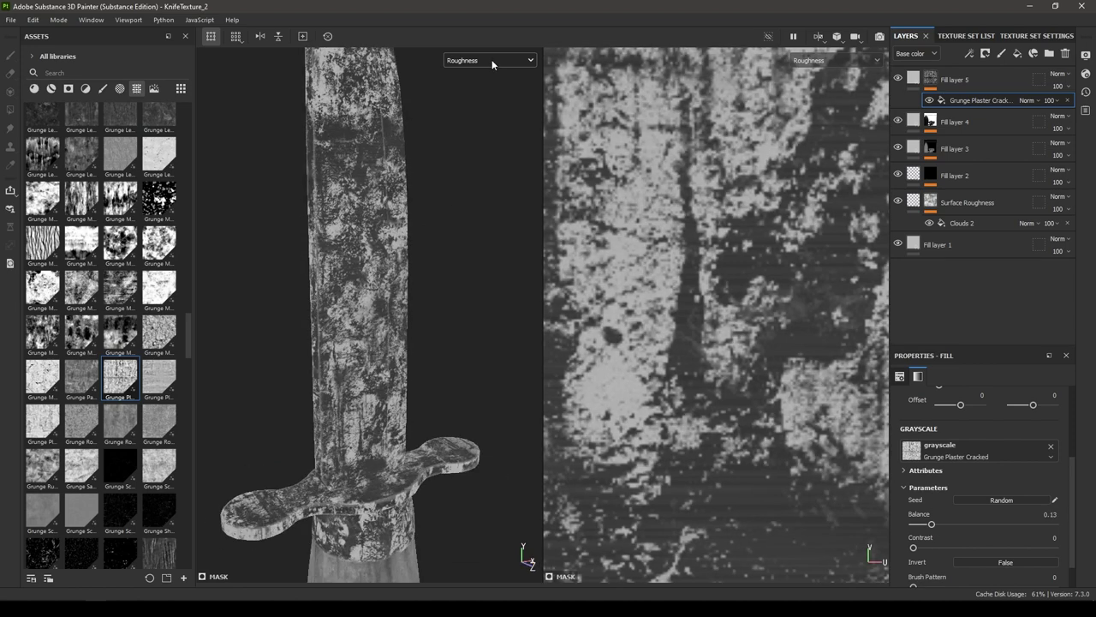
click(495, 62)
click(487, 89)
Step: Darken the top fill layer's base color to the neutral grey 777777 and check it on the blade
click(912, 78)
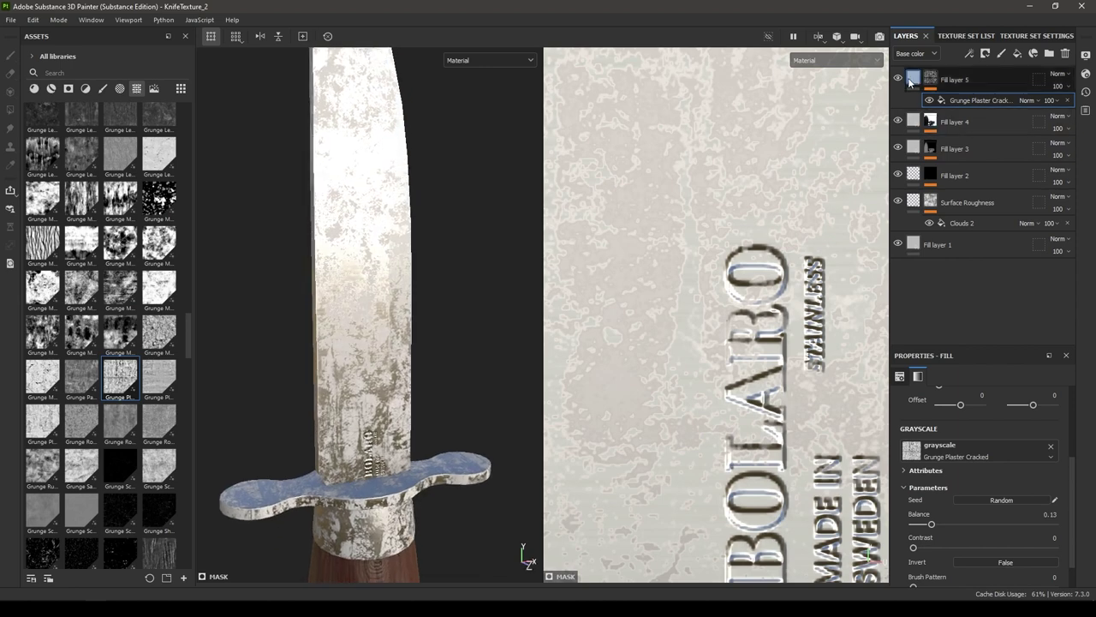
click(982, 524)
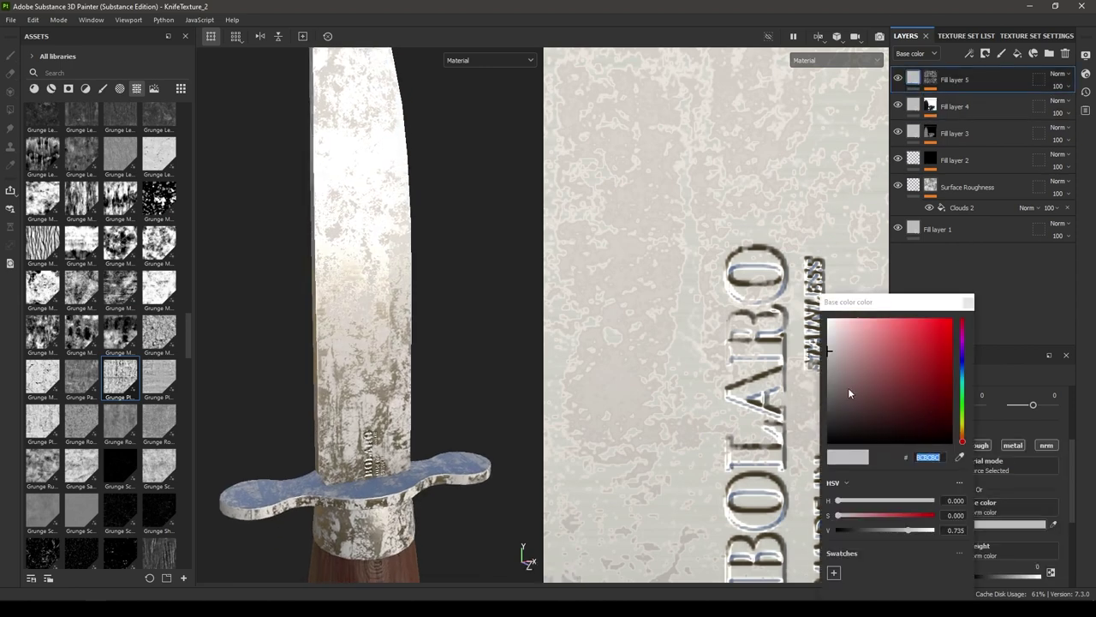
drag(850, 394, 809, 418)
alt+drag(499, 382, 541, 431)
drag(844, 396, 812, 384)
alt+drag(274, 329, 432, 327)
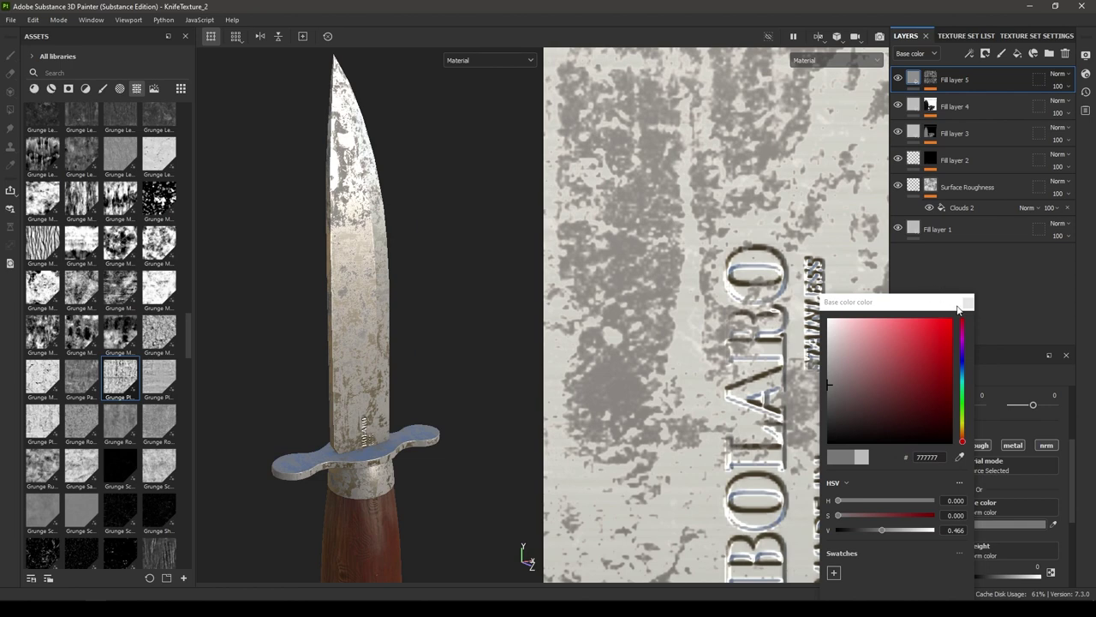
click(967, 304)
Step: Set the top fill layer's roughness to 0.6816 and its metallic value to 0, and check the blade
scroll(973, 489, down, 3)
mouse_move(1002, 516)
mouse_down()
mouse_move(908, 514)
mouse_move(996, 511)
mouse_up()
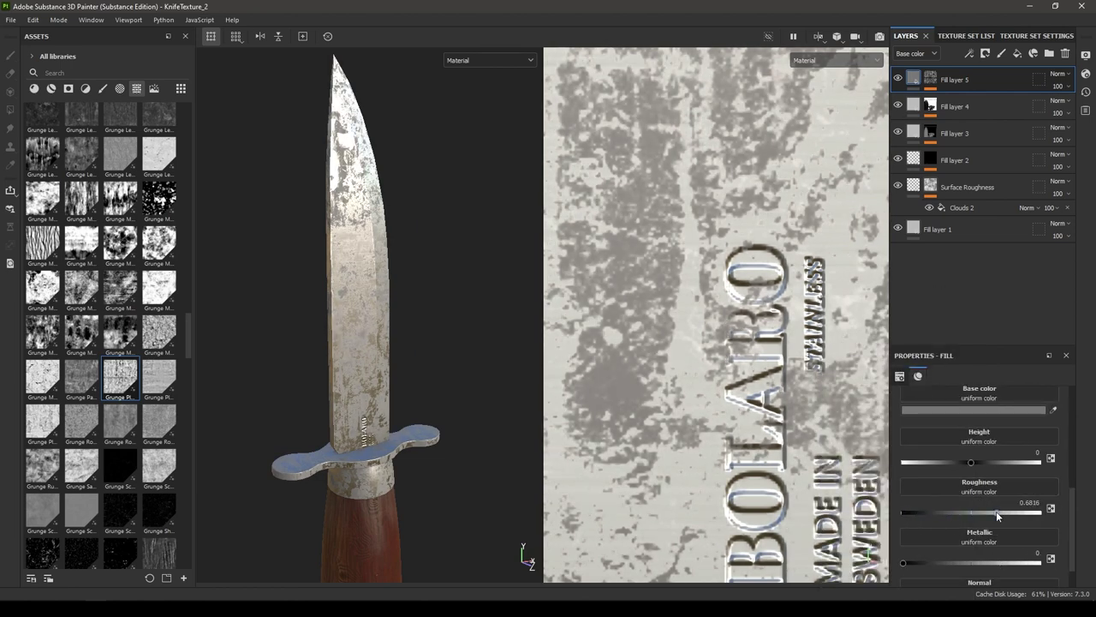
drag(953, 562, 810, 568)
alt+drag(471, 391, 329, 283)
scroll(351, 334, up, 3)
scroll(339, 325, down, 4)
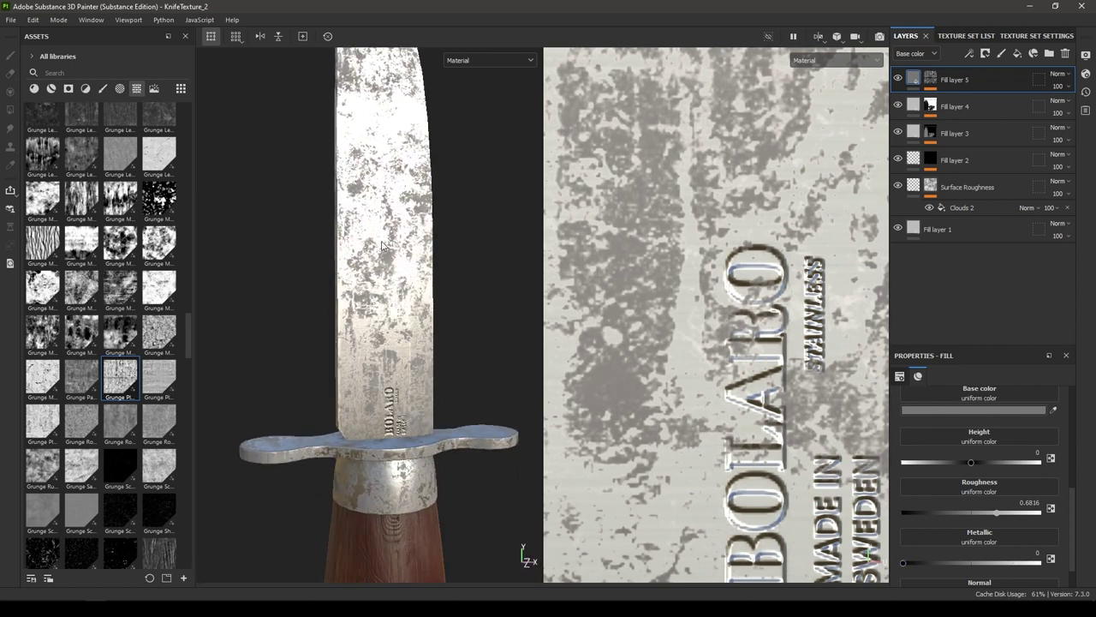
Step: Reduce the opacity of the Grunge Plaster Cracked fill in the top layer's mask to 7 and inspect the blade and guard
click(930, 78)
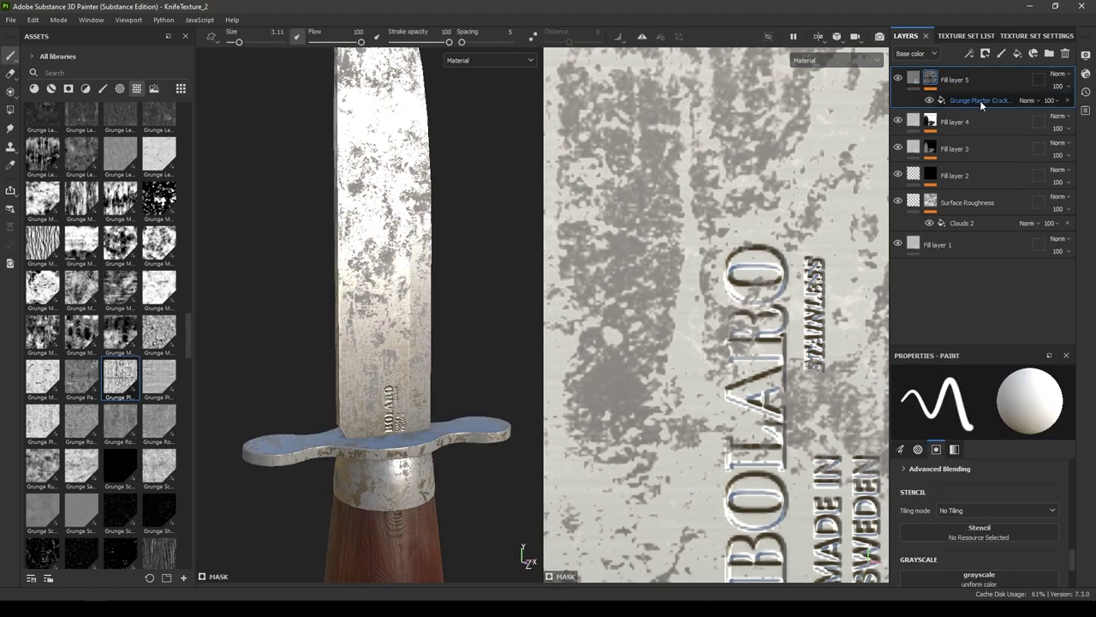
click(980, 100)
scroll(375, 163, up, 1)
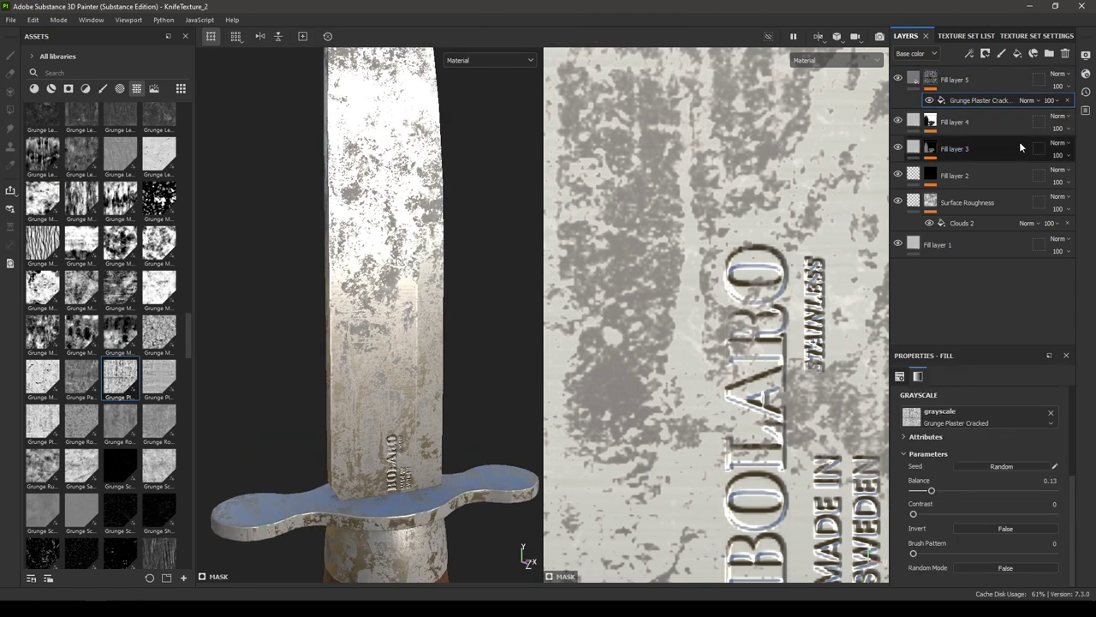
click(1056, 100)
drag(1084, 121, 1050, 133)
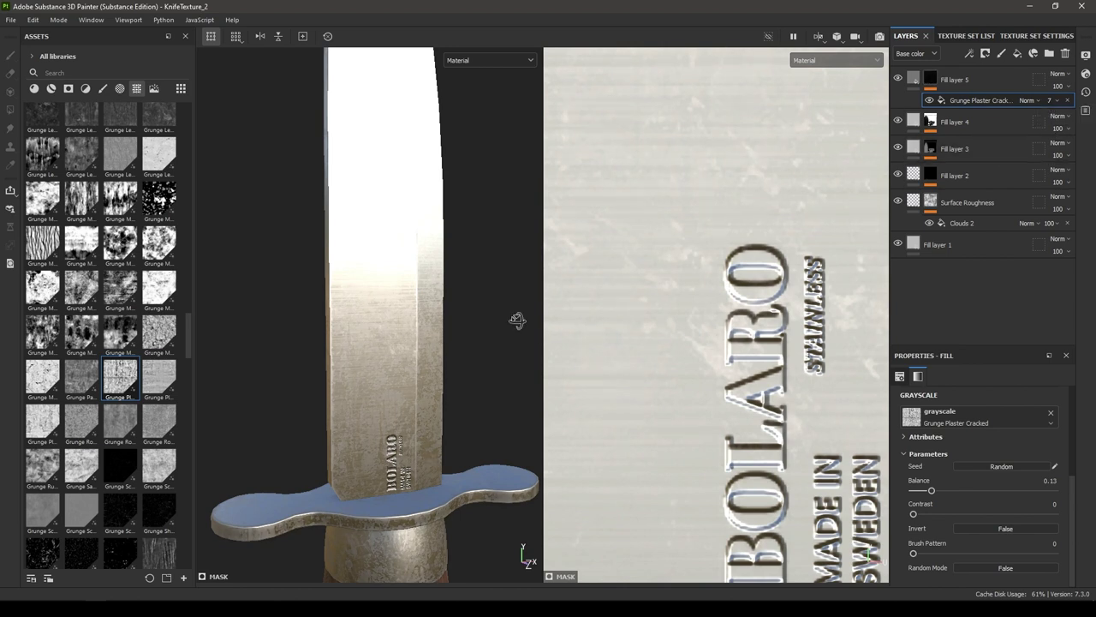
scroll(391, 157, down, 3)
alt+drag(519, 320, 325, 357)
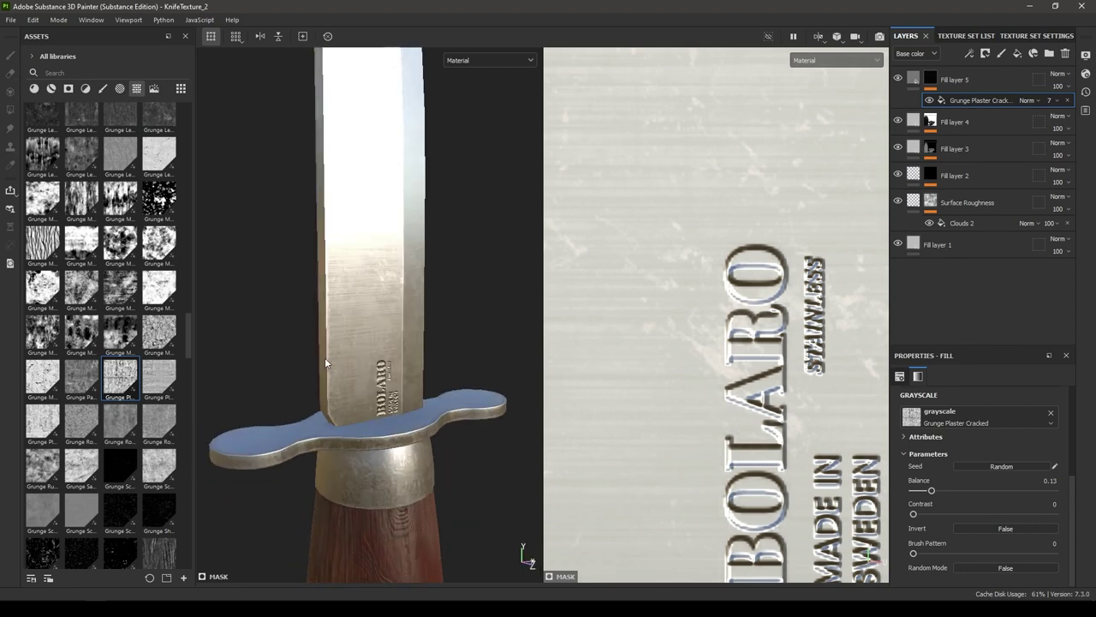
click(972, 79)
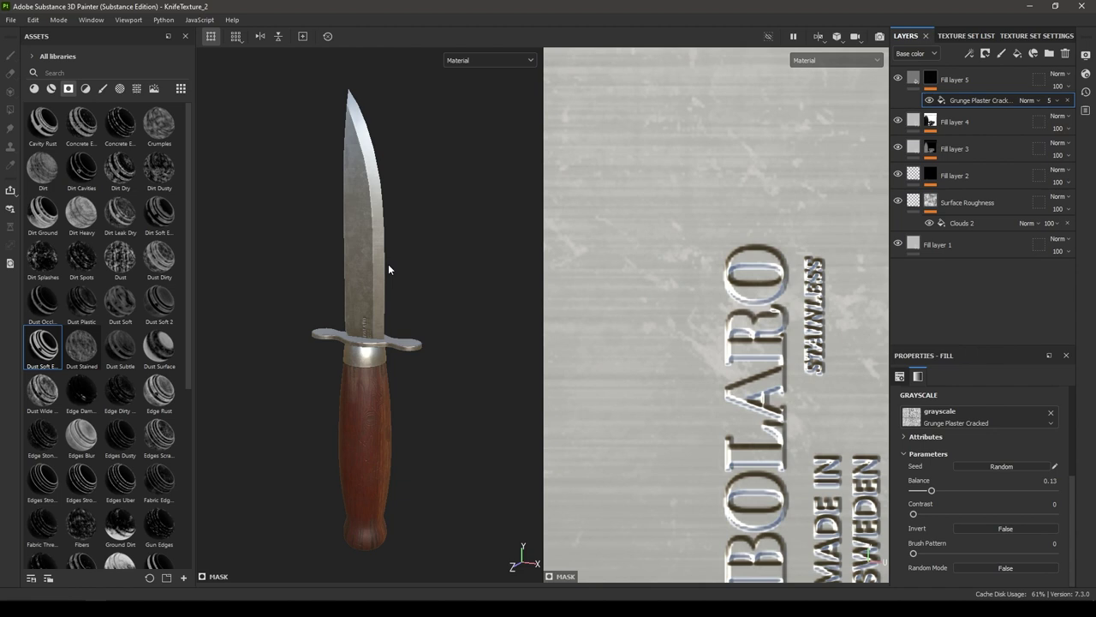